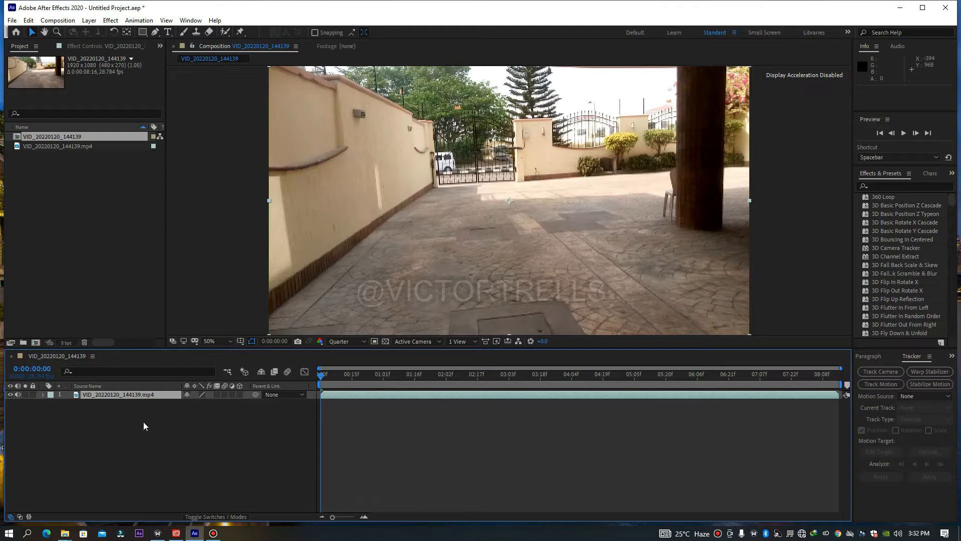
Play back the courtyard footage in its composition to review the camera movement.
{"action": "left_click", "coordinate": [924, 11]}
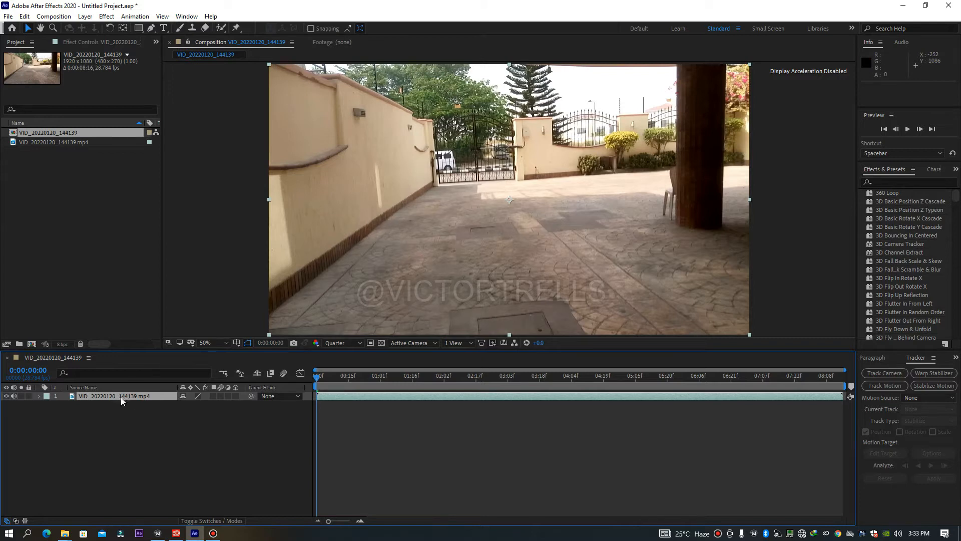
{"action": "left_click", "coordinate": [44, 144]}
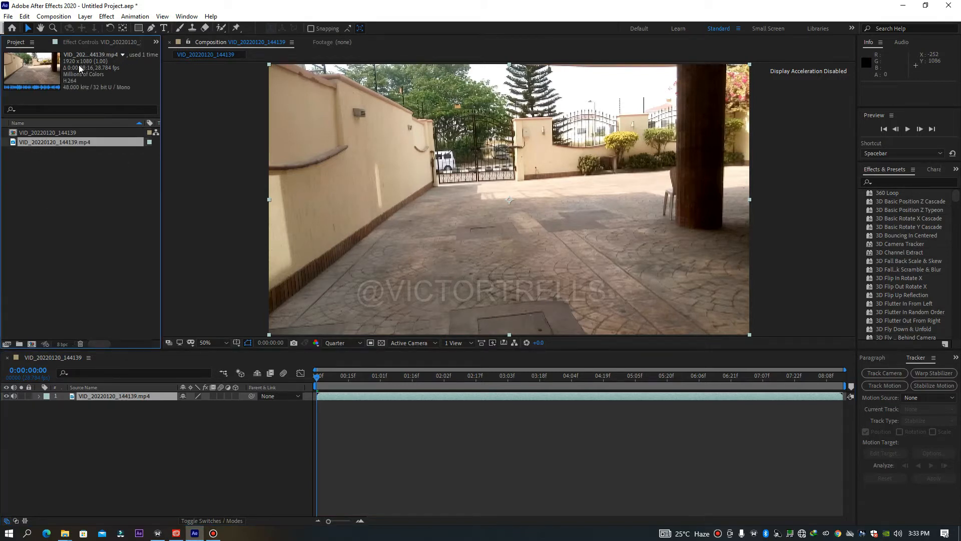
{"action": "left_click", "coordinate": [50, 133]}
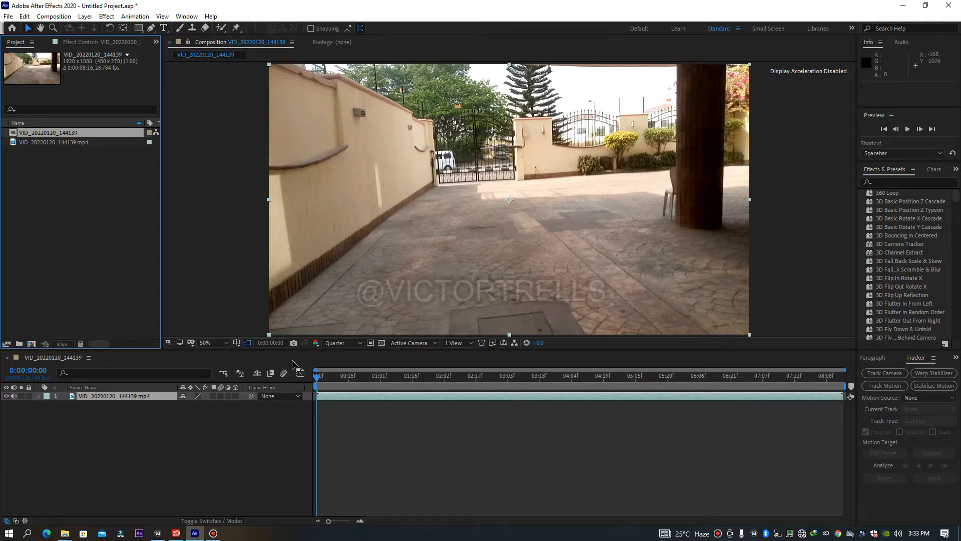
{"action": "left_click_drag", "start_coordinate": [408, 377], "coordinate": [284, 397]}
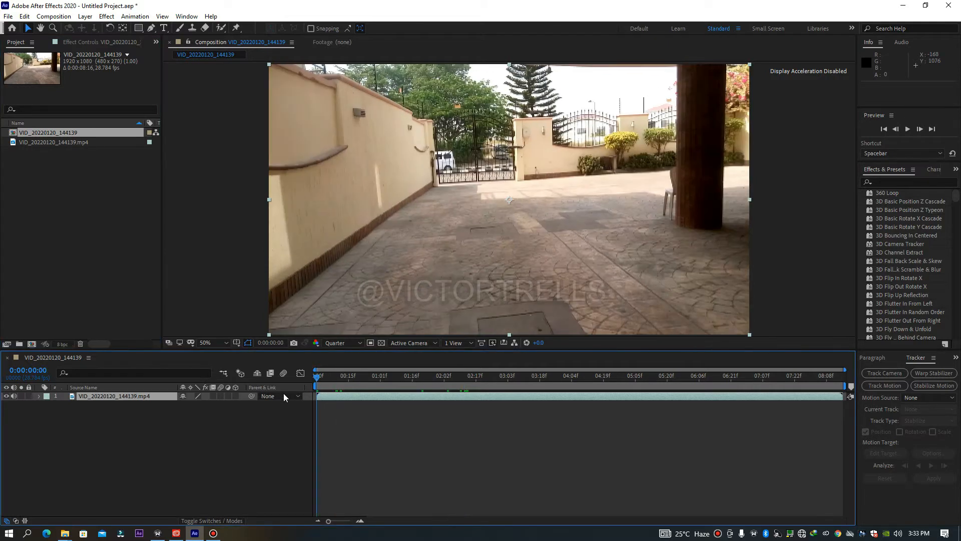
{"action": "key", "text": "space"}
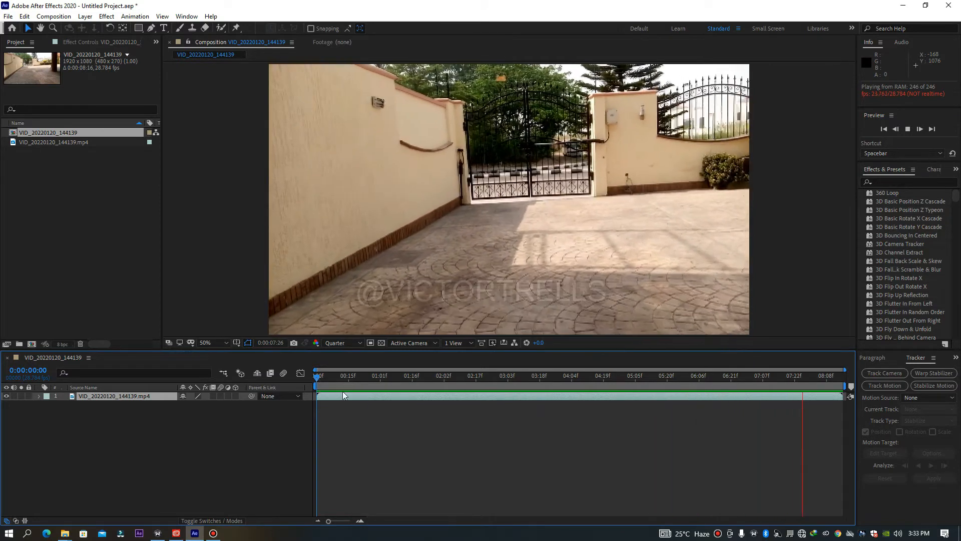
{"action": "mouse_move", "coordinate": [317, 377]}
{"action": "left_mouse_down"}
{"action": "mouse_move", "coordinate": [471, 377]}
{"action": "mouse_move", "coordinate": [629, 414]}
{"action": "mouse_move", "coordinate": [621, 379]}
{"action": "mouse_move", "coordinate": [749, 379]}
{"action": "mouse_move", "coordinate": [316, 383]}
{"action": "left_mouse_up"}
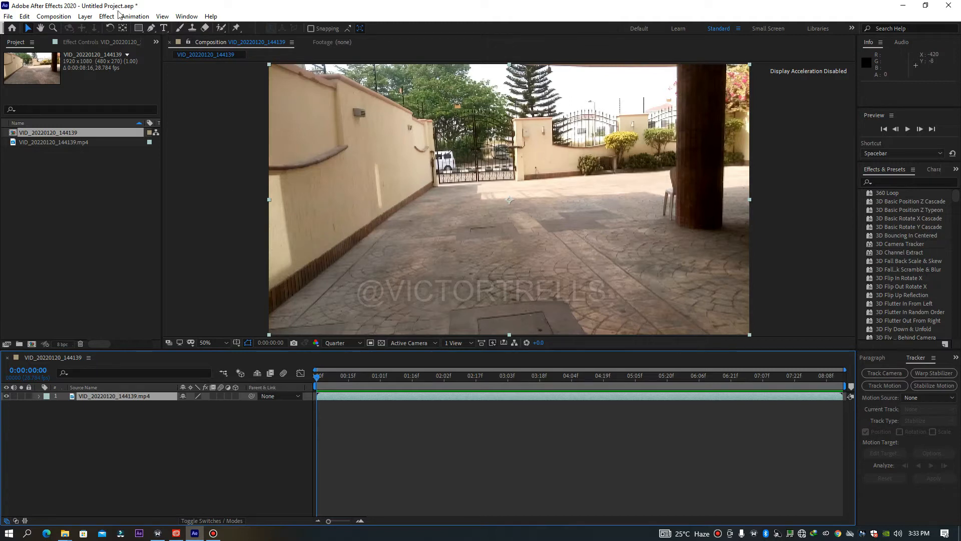
Hide the Tracker panel and show it again.
{"action": "left_click", "coordinate": [186, 16]}
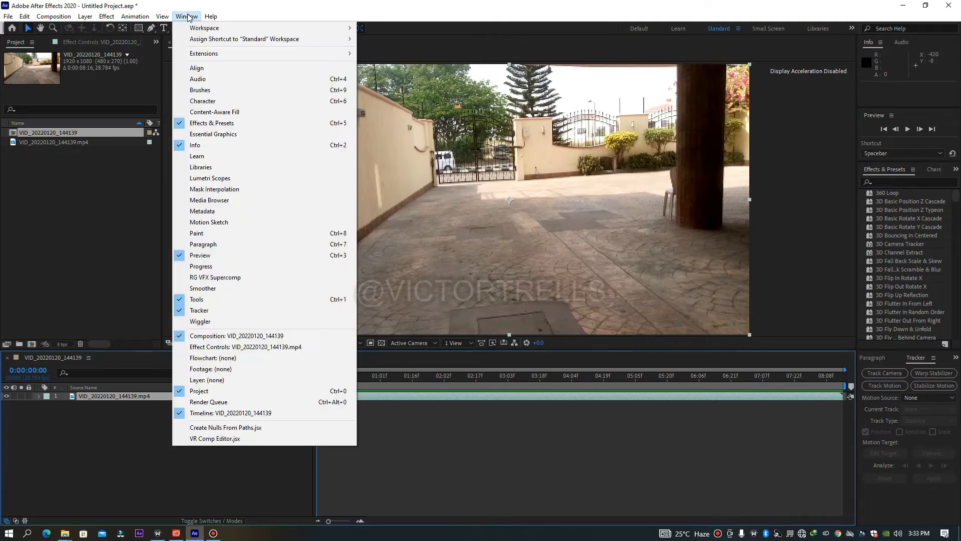
{"action": "left_click", "coordinate": [198, 310]}
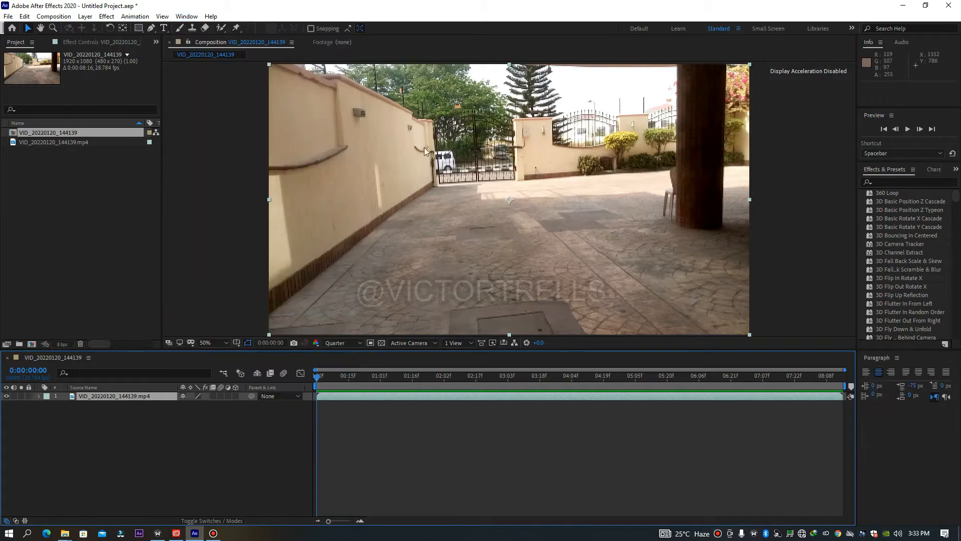
{"action": "left_click", "coordinate": [182, 17]}
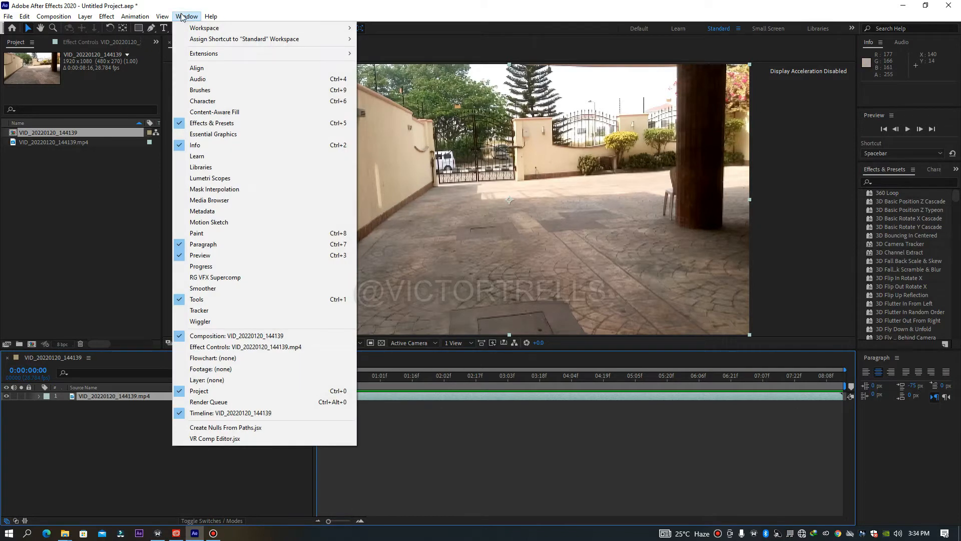
{"action": "left_click", "coordinate": [208, 311]}
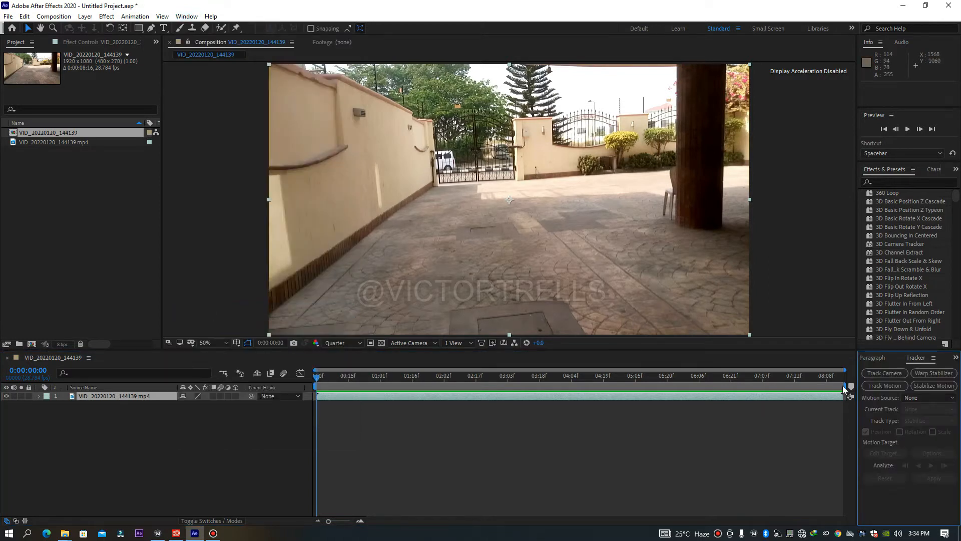
Run Track Camera on the courtyard video layer to analyze the clip and solve its camera motion.
{"action": "left_click_drag", "start_coordinate": [319, 377], "coordinate": [695, 386]}
{"action": "left_click", "coordinate": [877, 373]}
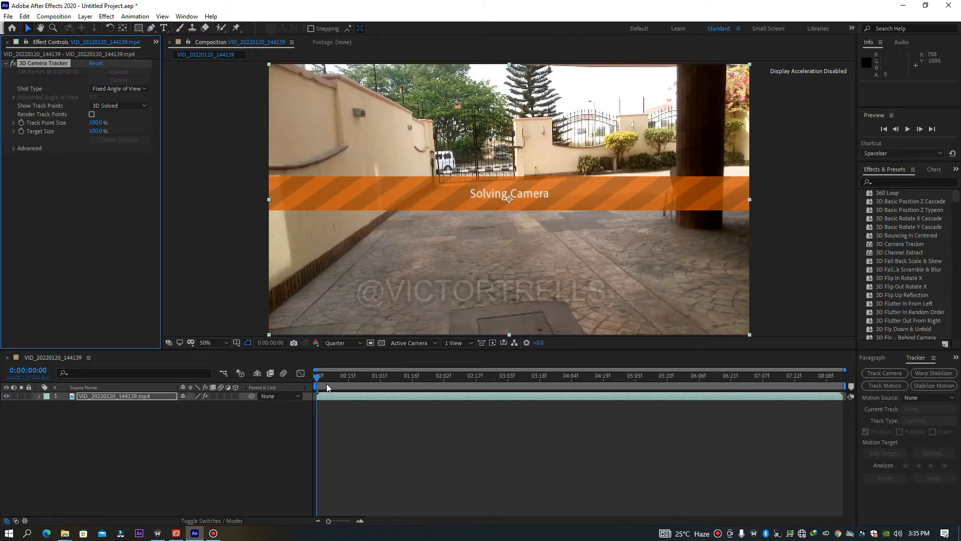
Check the solved track points around 0:00:02:15 and set the composition's preview resolution to Full.
{"action": "left_click_drag", "start_coordinate": [318, 378], "coordinate": [489, 378]}
{"action": "left_click_drag", "start_coordinate": [381, 382], "coordinate": [543, 370]}
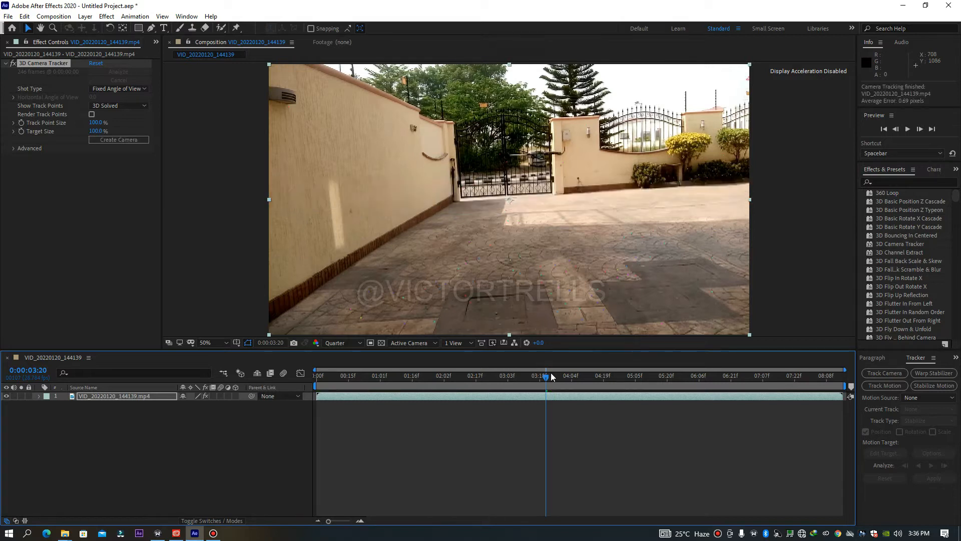
{"action": "left_click_drag", "start_coordinate": [542, 378], "coordinate": [473, 376]}
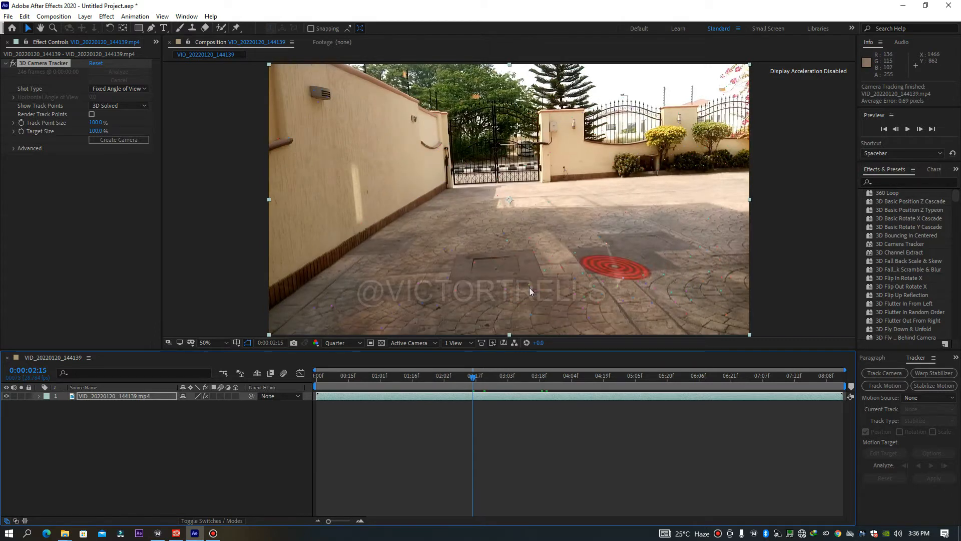
{"action": "left_click", "coordinate": [332, 344]}
{"action": "left_click", "coordinate": [337, 366]}
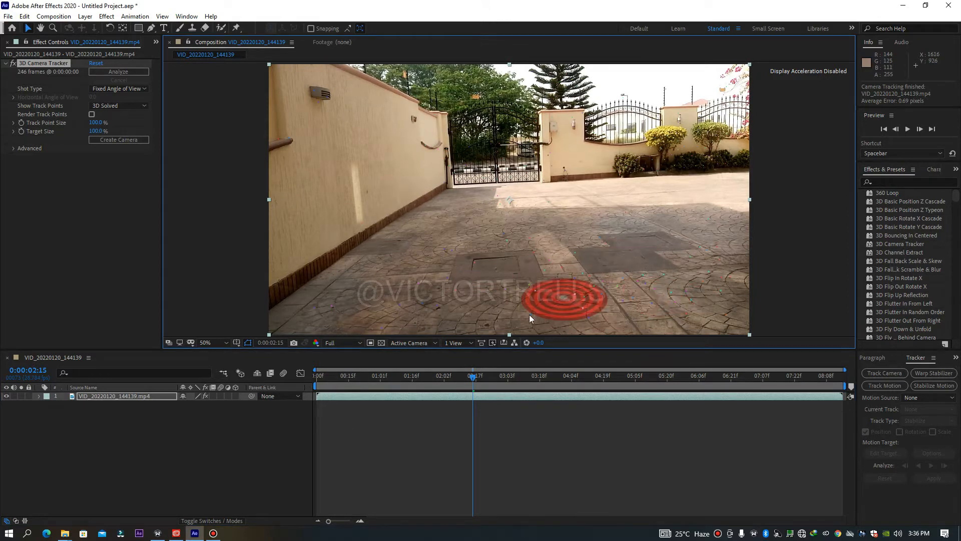
At 0:00:00:10, create a solid and camera from the track points on the paving near the foreground drain cover.
{"action": "left_click_drag", "start_coordinate": [477, 383], "coordinate": [603, 383]}
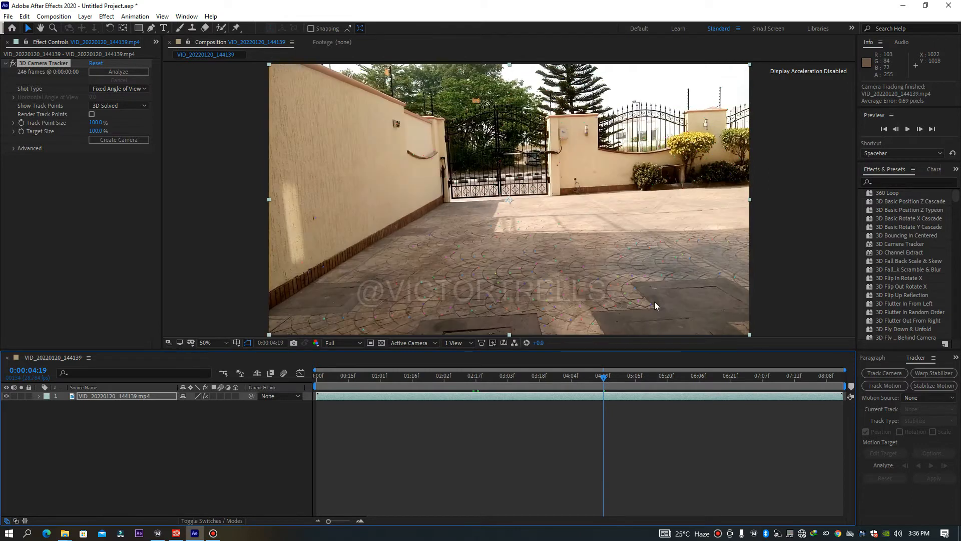
{"action": "left_click", "coordinate": [363, 380]}
{"action": "left_click", "coordinate": [335, 381]}
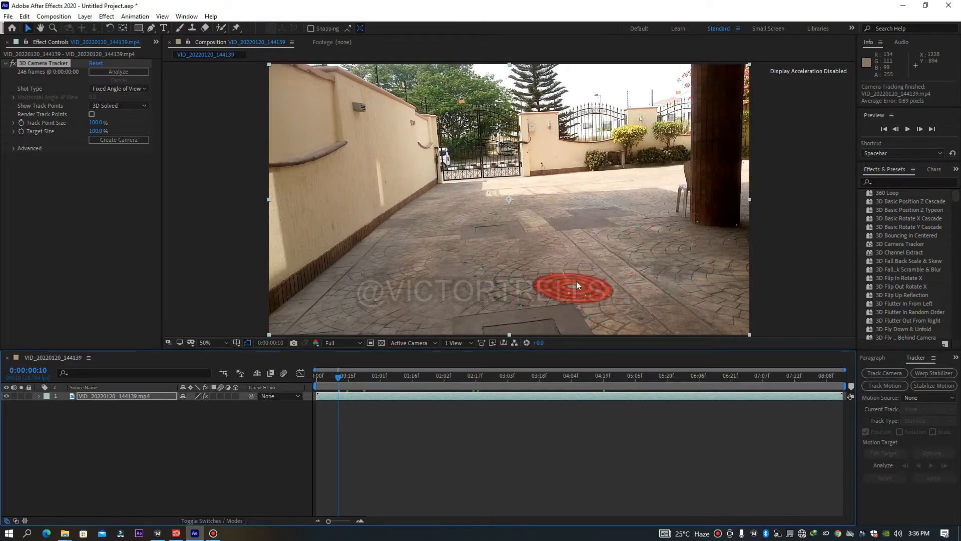
{"action": "right_click", "coordinate": [577, 282]}
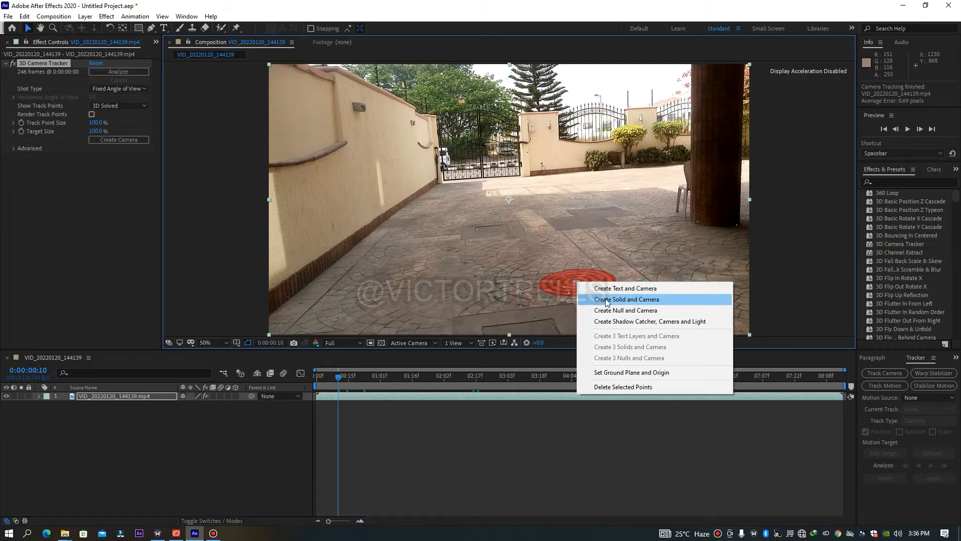
{"action": "left_click", "coordinate": [606, 299]}
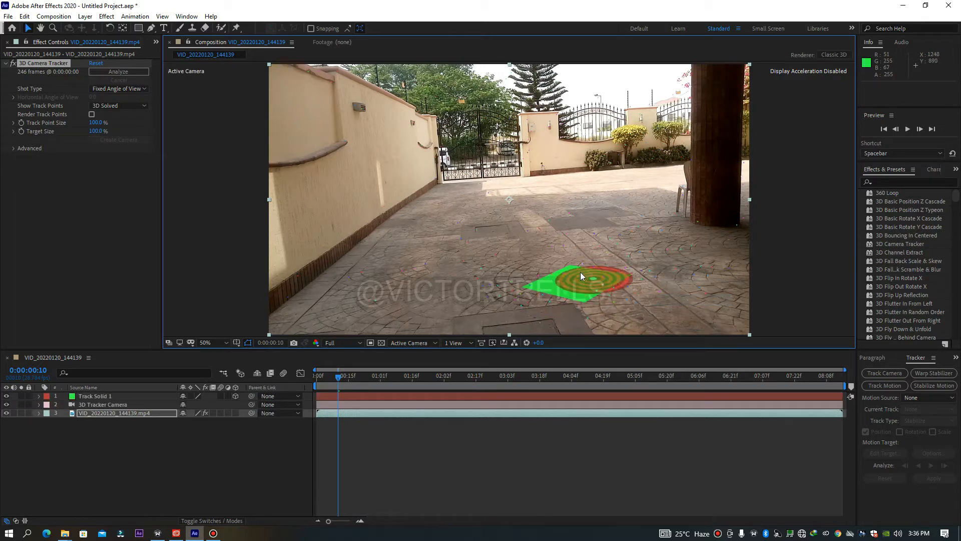
Play the composition from the start to check how the tracked solid sticks to the ground.
{"action": "left_click_drag", "start_coordinate": [338, 382], "coordinate": [281, 379]}
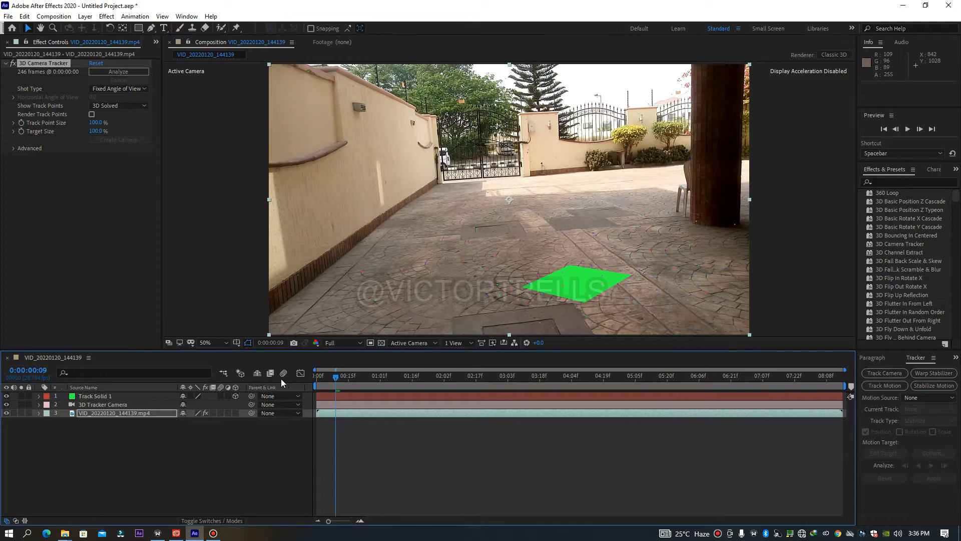
{"action": "key", "text": "space"}
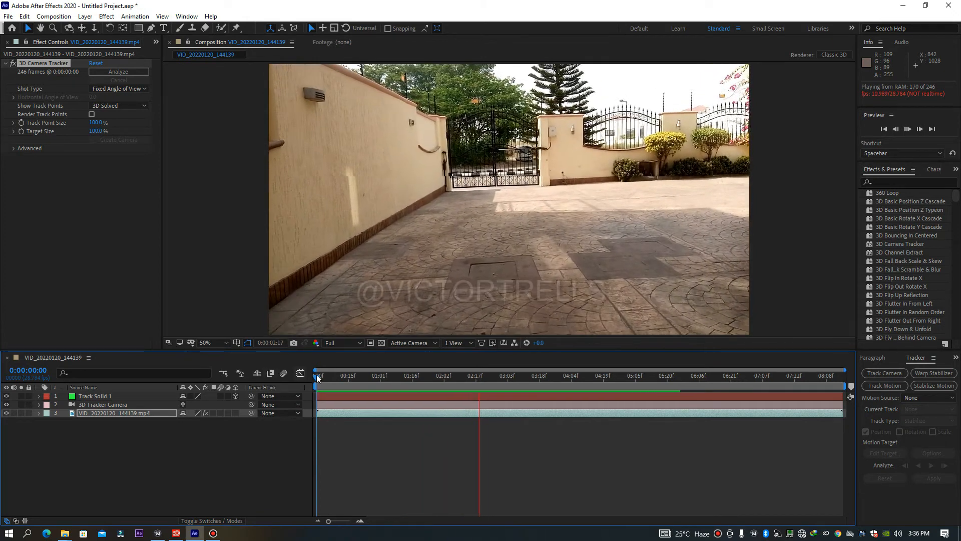
{"action": "left_click", "coordinate": [492, 375]}
{"action": "key", "text": "space"}
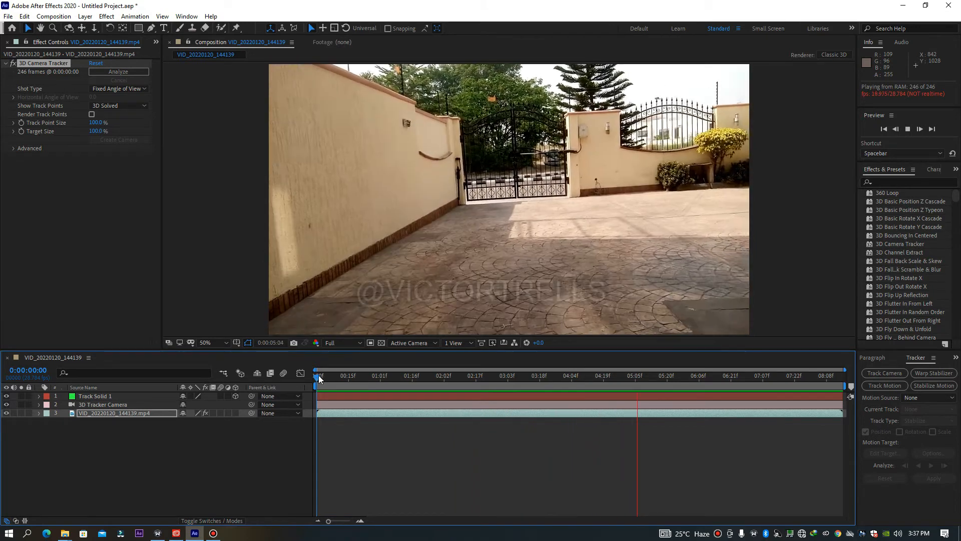
At 0:00:06:28, create a second solid from the track points on the ground in front of the gate.
{"action": "left_click_drag", "start_coordinate": [320, 375], "coordinate": [750, 384]}
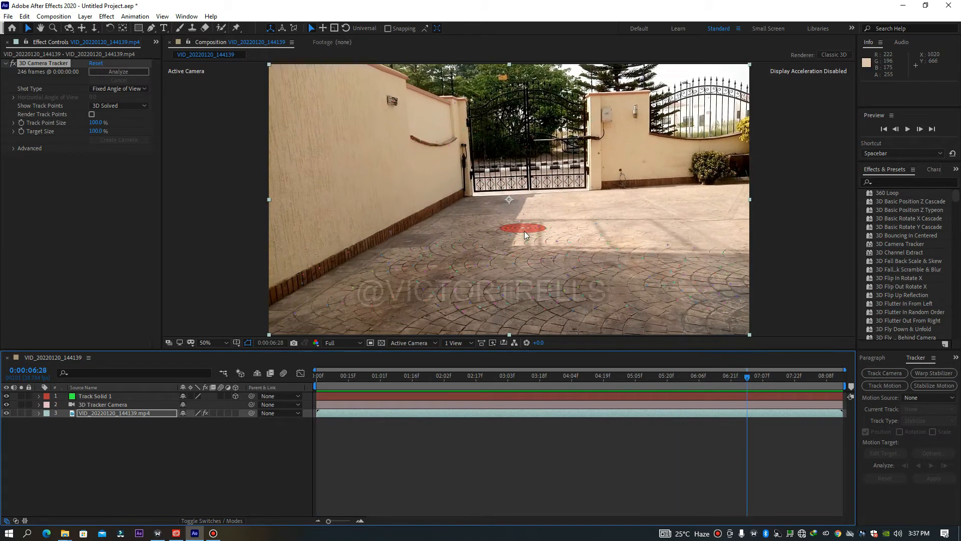
{"action": "right_click", "coordinate": [525, 235]}
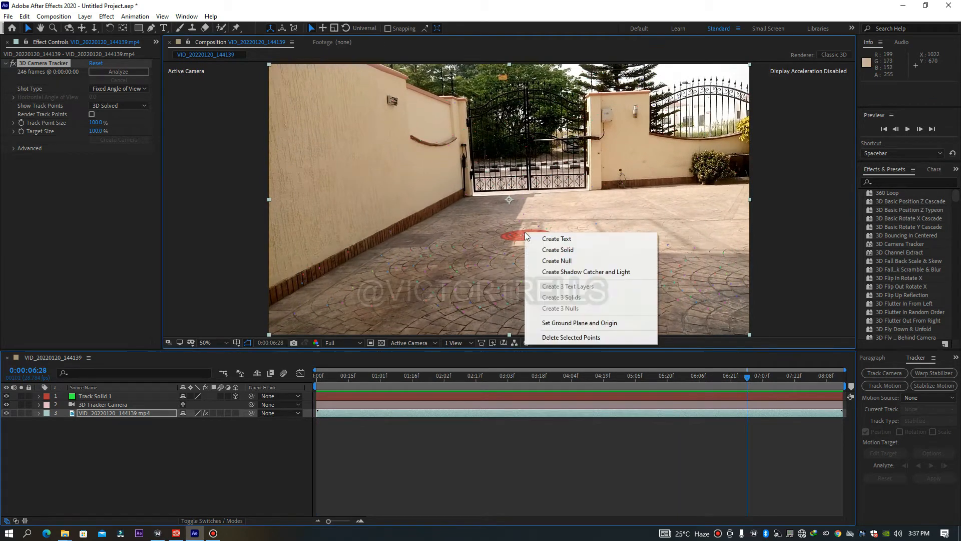
{"action": "left_click", "coordinate": [546, 251]}
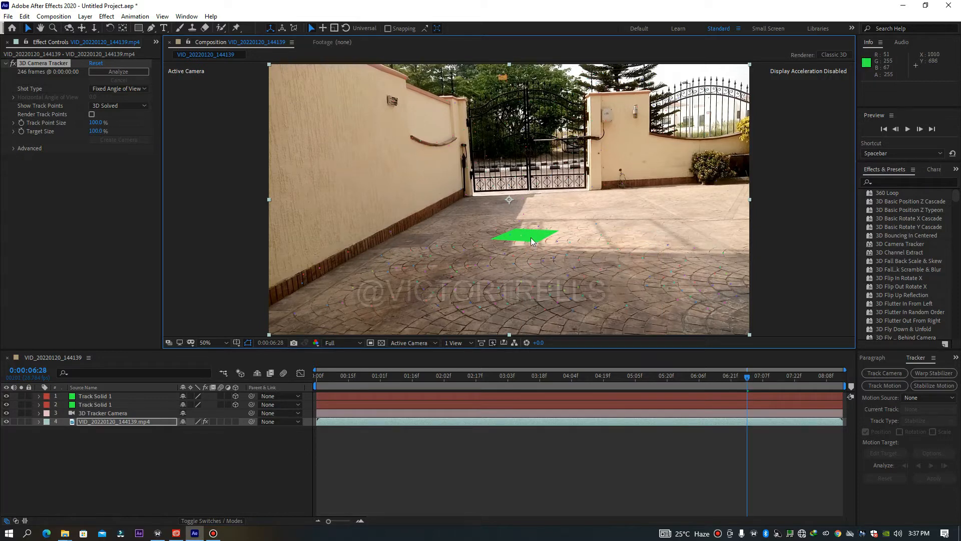
{"action": "right_click", "coordinate": [576, 250]}
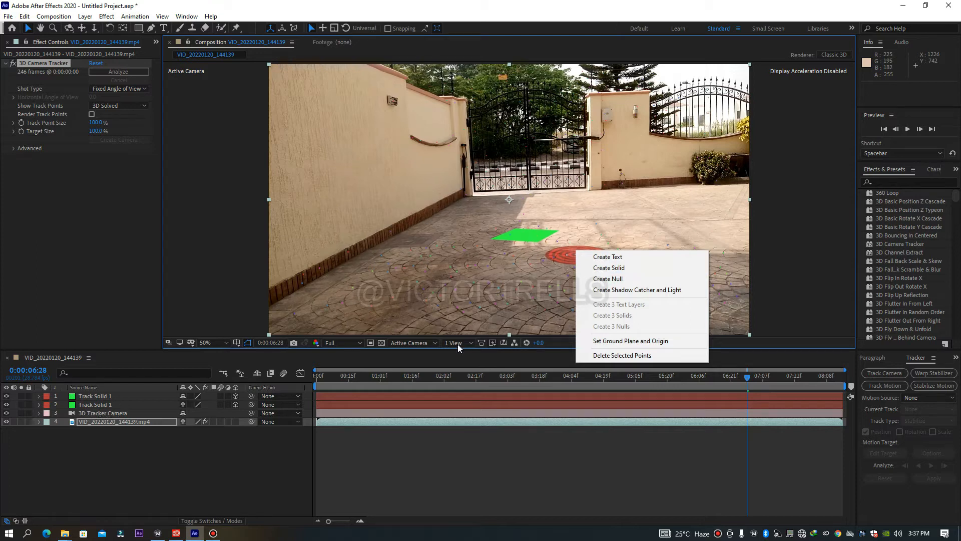
{"action": "left_click", "coordinate": [572, 385]}
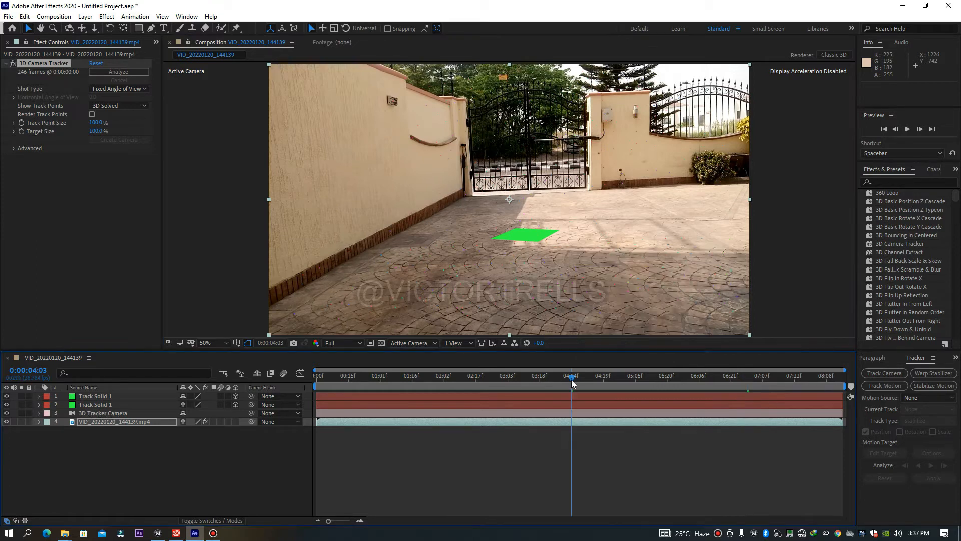
Play and scrub through the composition to check both tracked solids against the moving ground.
{"action": "key", "text": "space"}
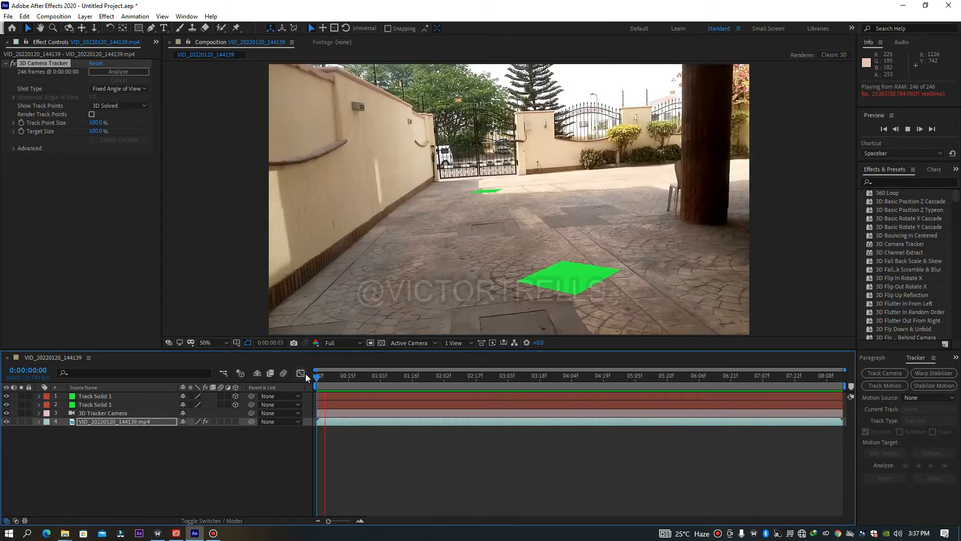
{"action": "key", "text": "space"}
{"action": "key", "text": "space"}
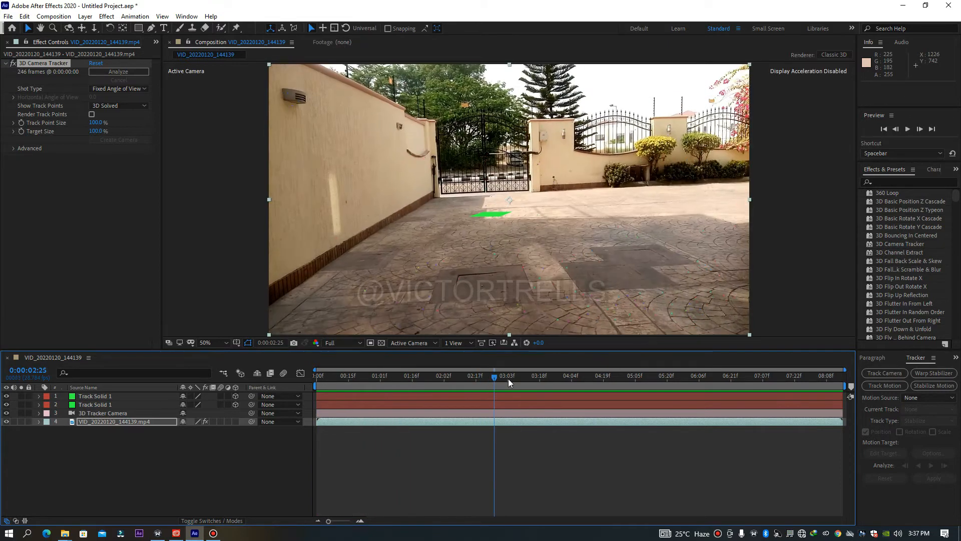
{"action": "left_click", "coordinate": [665, 376]}
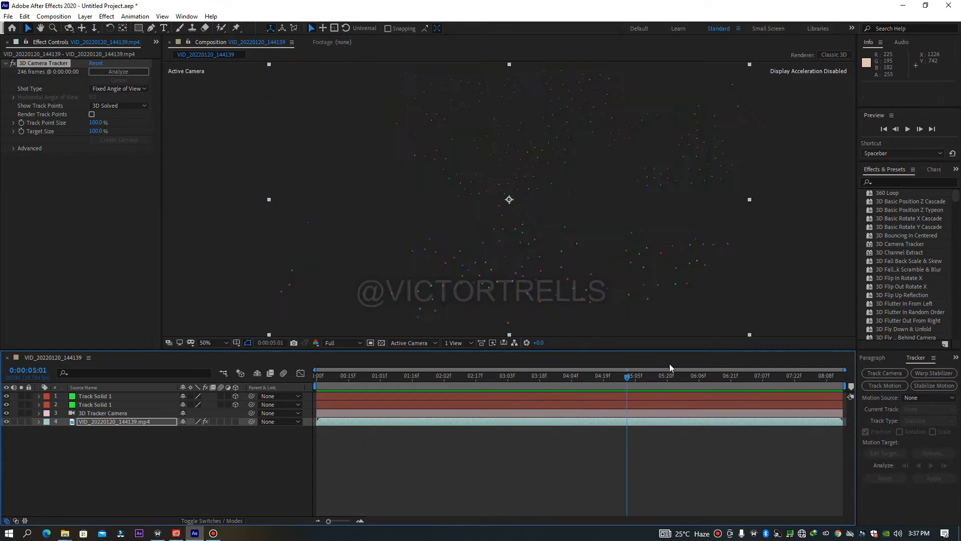
{"action": "left_click_drag", "start_coordinate": [579, 372], "coordinate": [453, 387]}
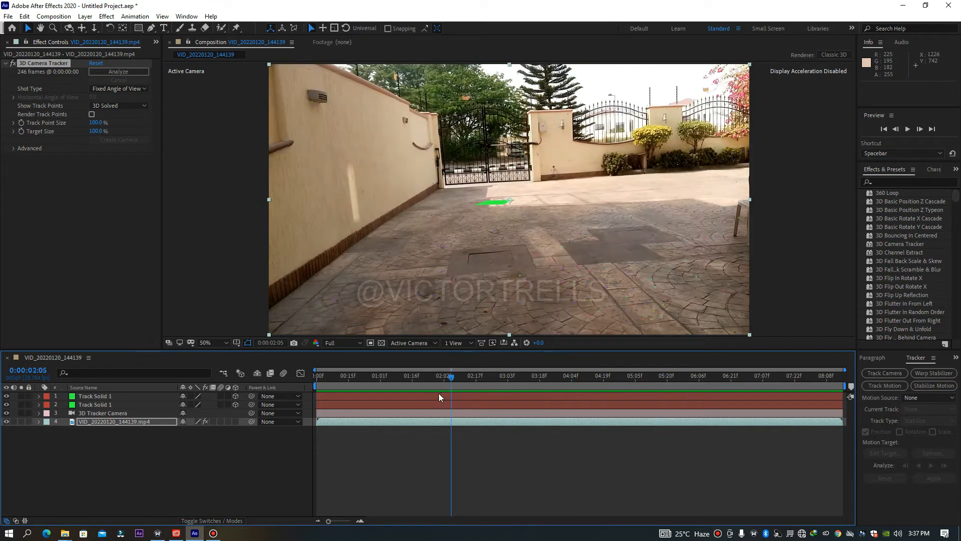
At 0:00:00:22, select the video's 3D Camera Tracker effect and create a text layer from the track points on the mid-ground paving.
{"action": "left_click", "coordinate": [439, 395]}
{"action": "left_click_drag", "start_coordinate": [449, 382], "coordinate": [365, 376]}
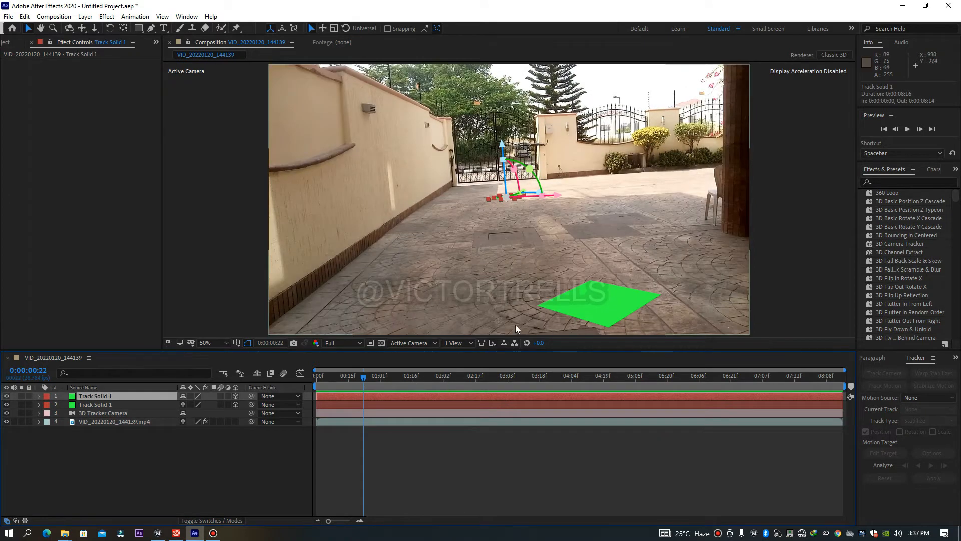
{"action": "left_click", "coordinate": [467, 422]}
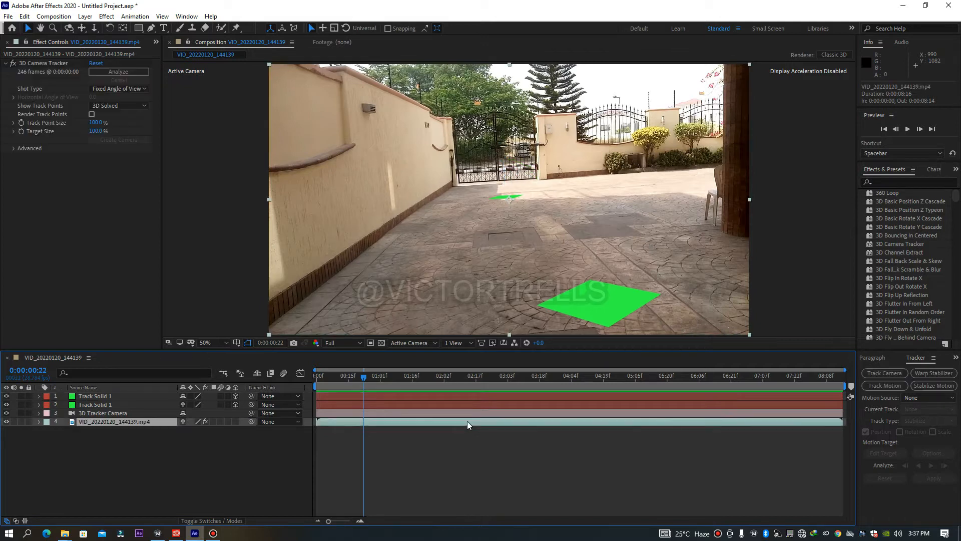
{"action": "left_click", "coordinate": [46, 63]}
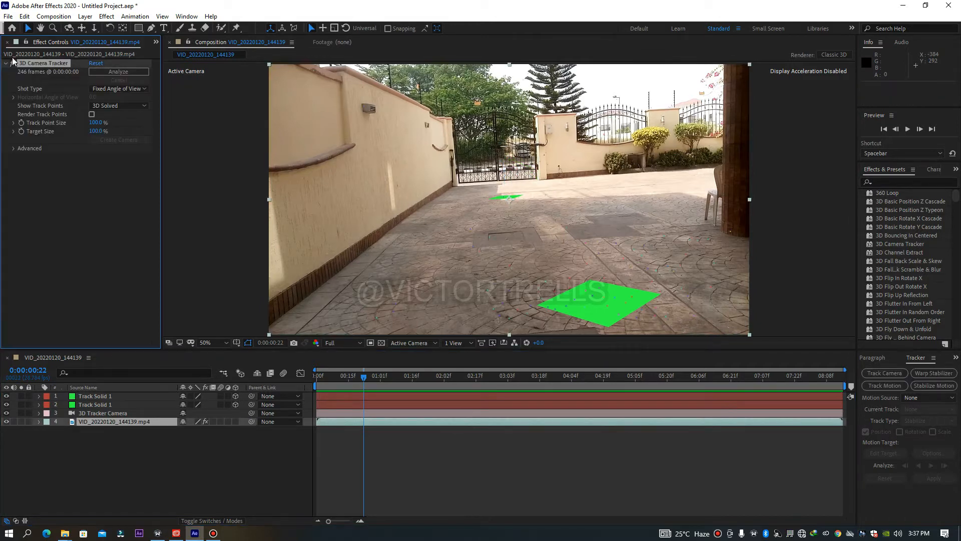
{"action": "right_click", "coordinate": [552, 231]}
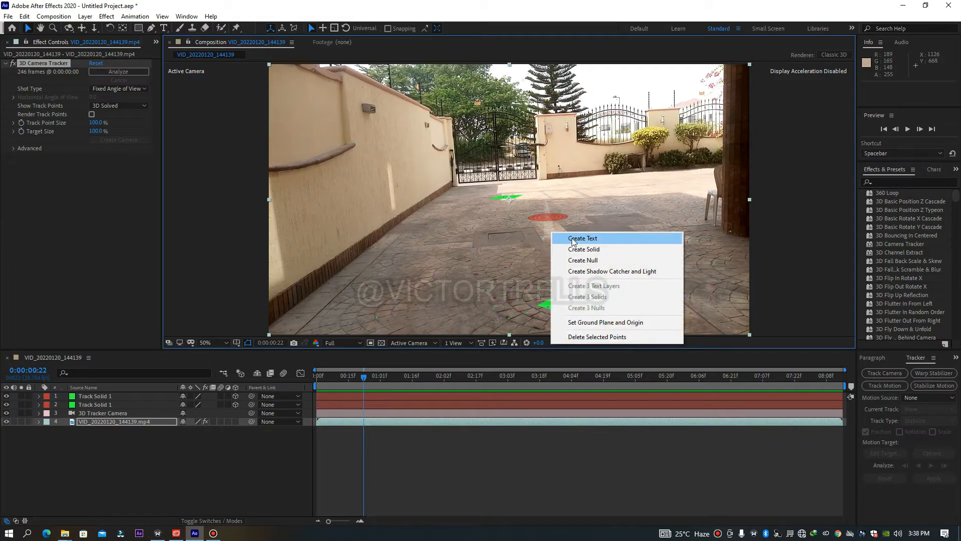
{"action": "left_click", "coordinate": [573, 240]}
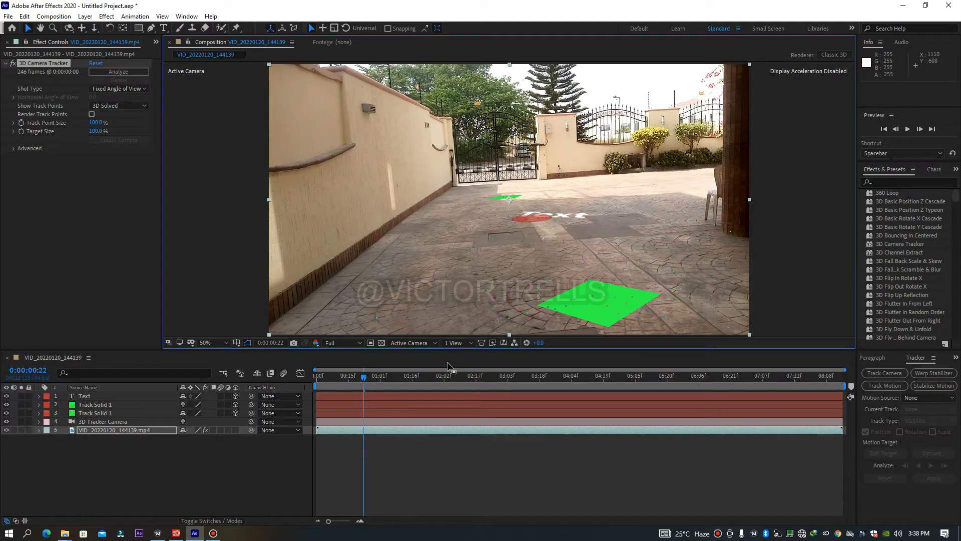
Play and scrub through the composition to check how the tracked text and both solids stick to the ground.
{"action": "key", "text": "space"}
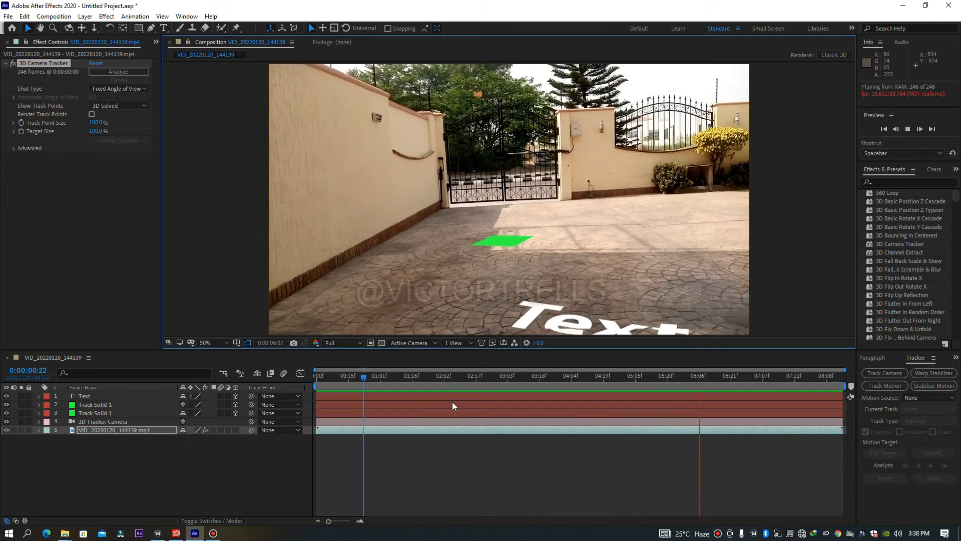
{"action": "left_click_drag", "start_coordinate": [364, 378], "coordinate": [254, 379]}
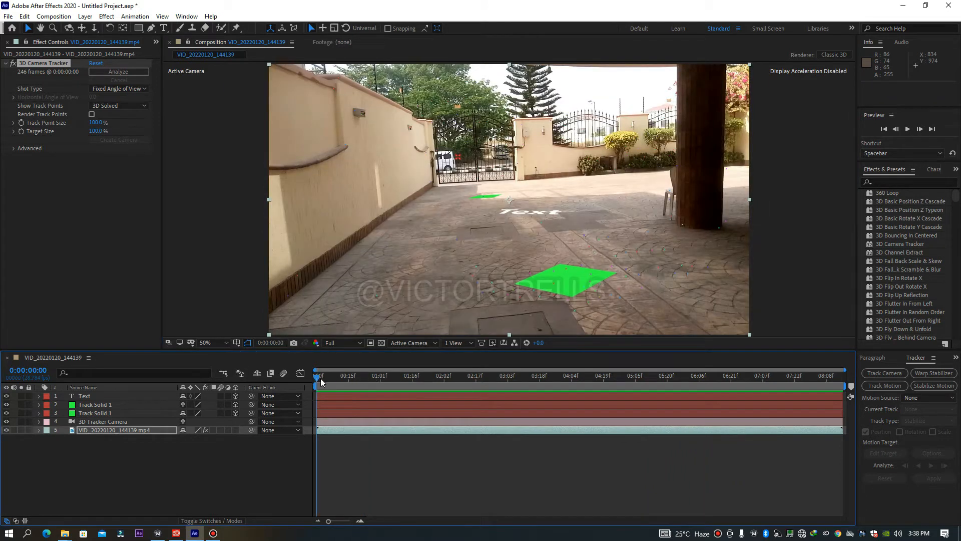
{"action": "left_click", "coordinate": [457, 371]}
{"action": "left_click_drag", "start_coordinate": [469, 370], "coordinate": [471, 371]}
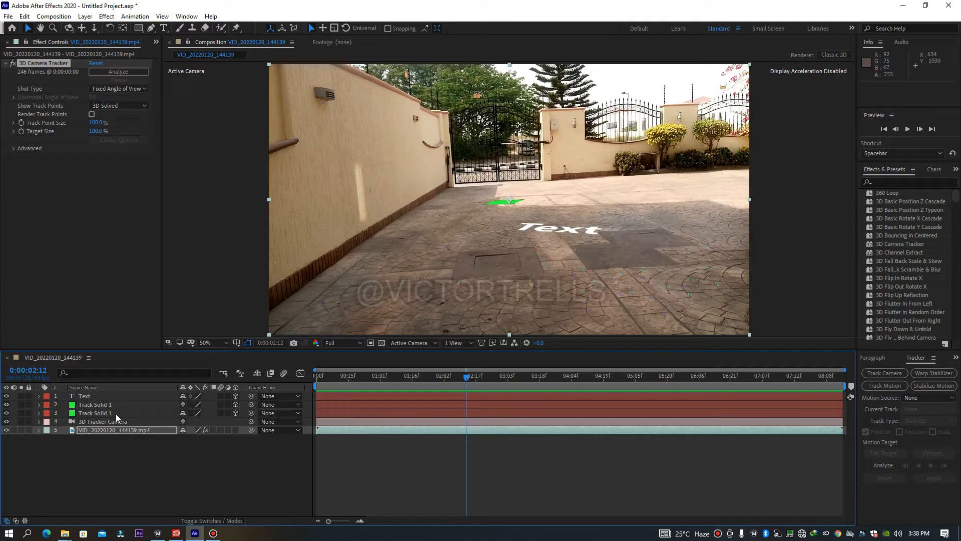
Turn off the 3D switch of the text and track solid layers and play the composition to compare their motion.
{"action": "left_click", "coordinate": [112, 395]}
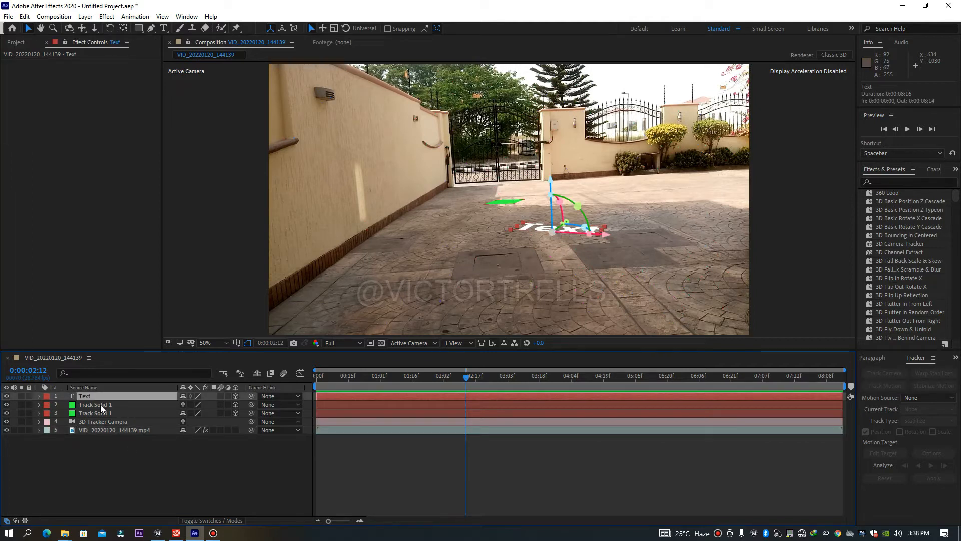
{"action": "left_click", "coordinate": [100, 405]}
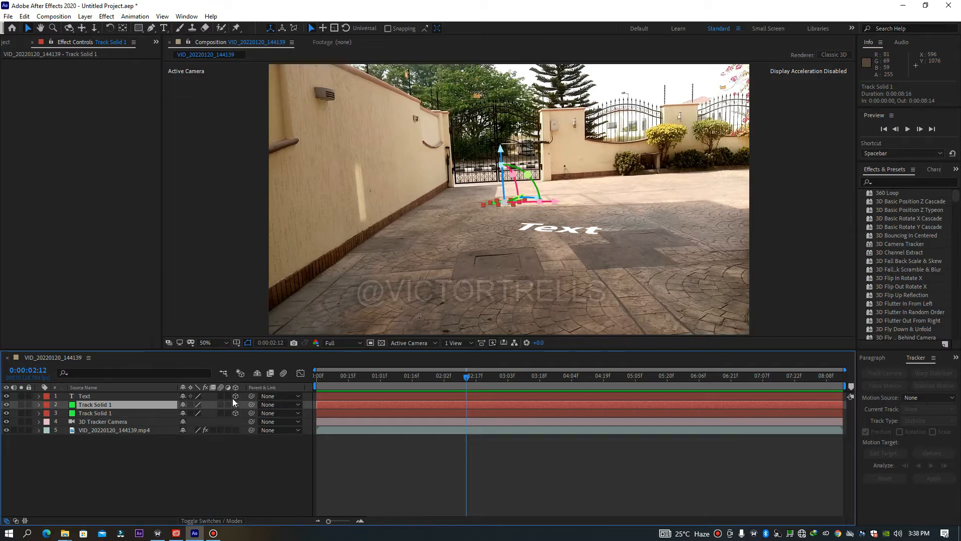
{"action": "left_click_drag", "start_coordinate": [234, 395], "coordinate": [235, 420]}
{"action": "key", "text": "space"}
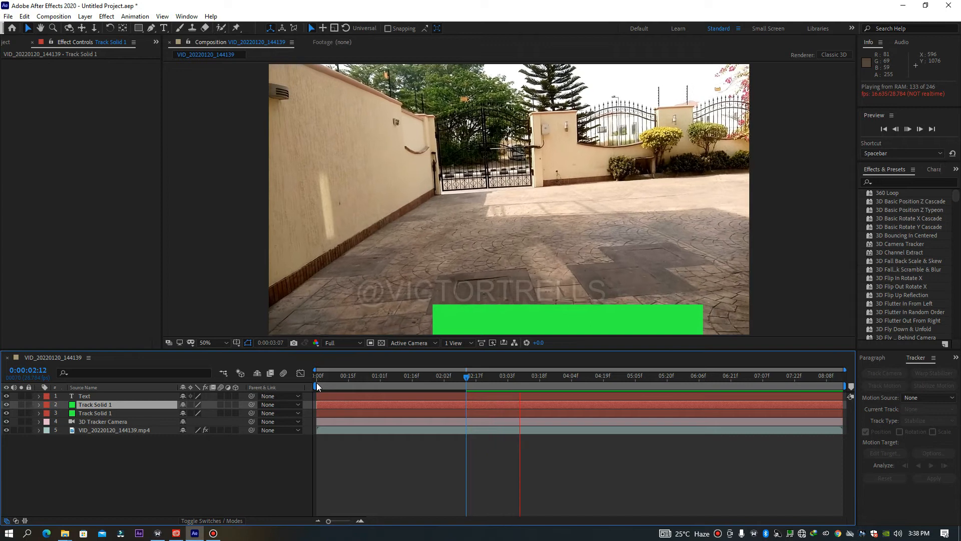
{"action": "left_click", "coordinate": [317, 386]}
{"action": "key", "text": "space"}
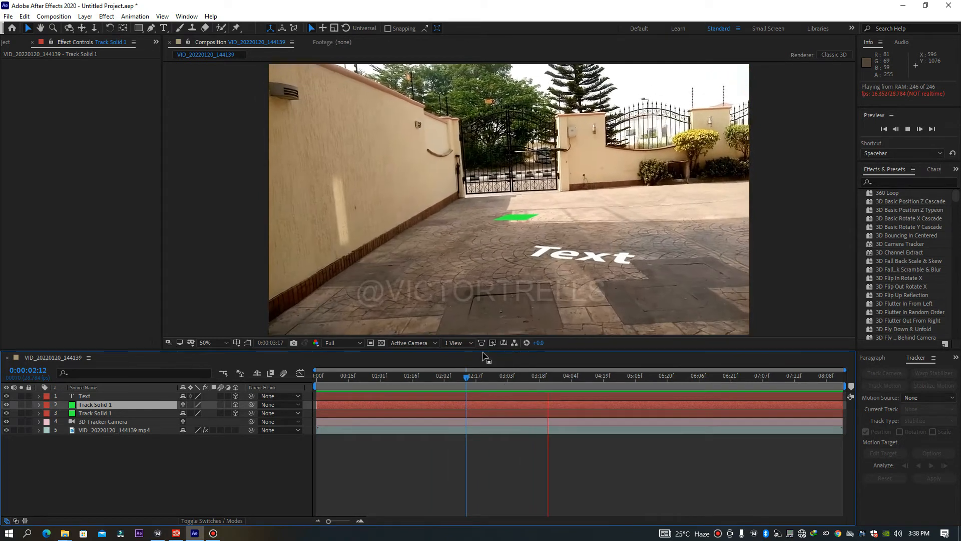
{"action": "key", "text": "space"}
{"action": "key", "text": "Home"}
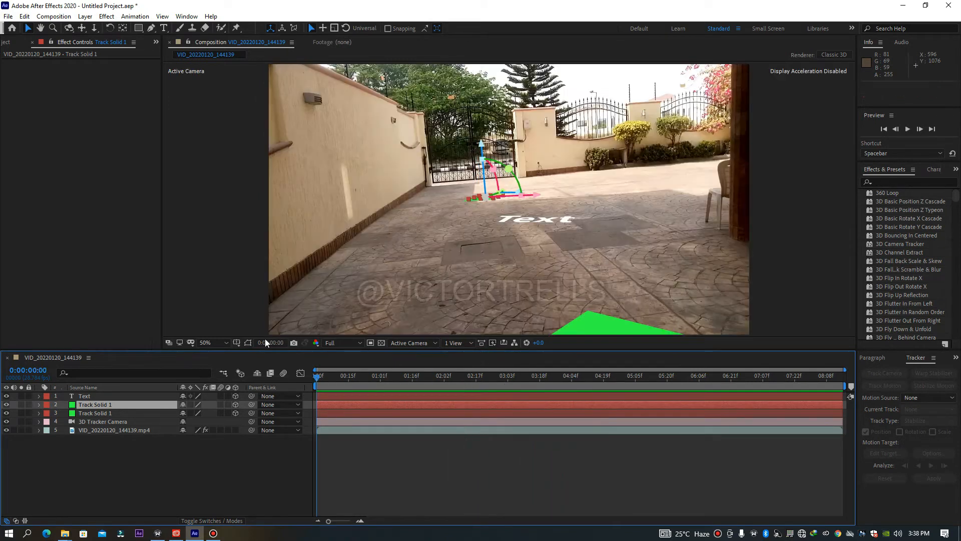
Replace the wording of the tracked text layer with "MANNN".
{"action": "left_click", "coordinate": [526, 214]}
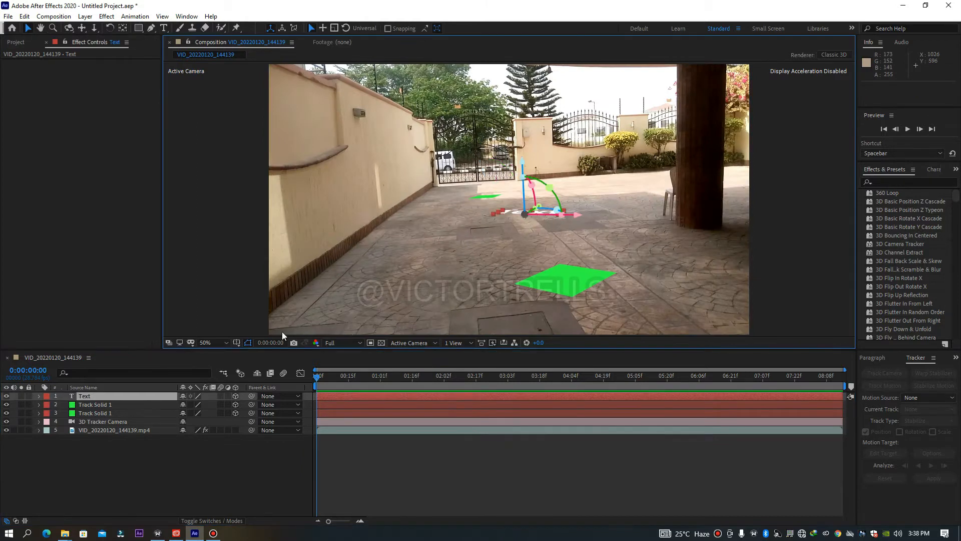
{"action": "double_click", "coordinate": [95, 395]}
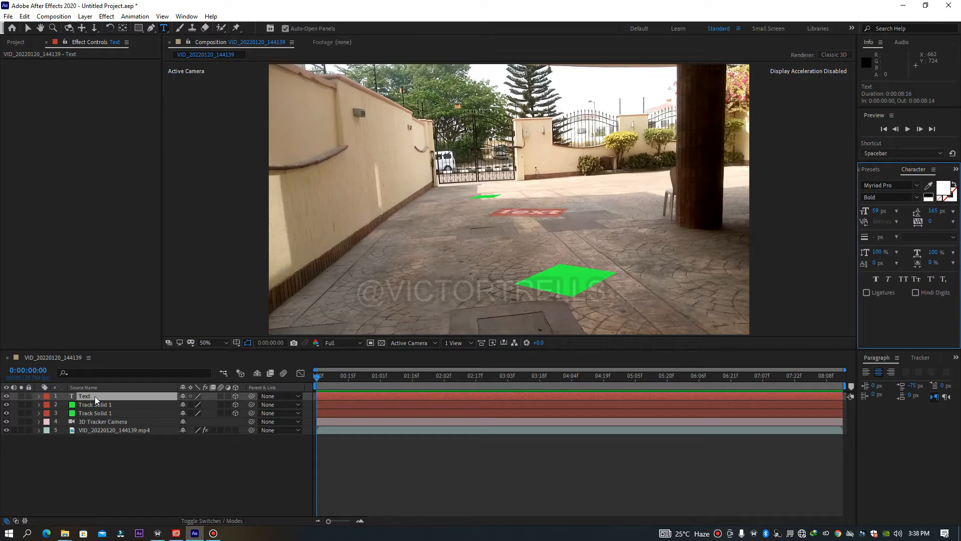
{"action": "type", "text": "MANNN"}
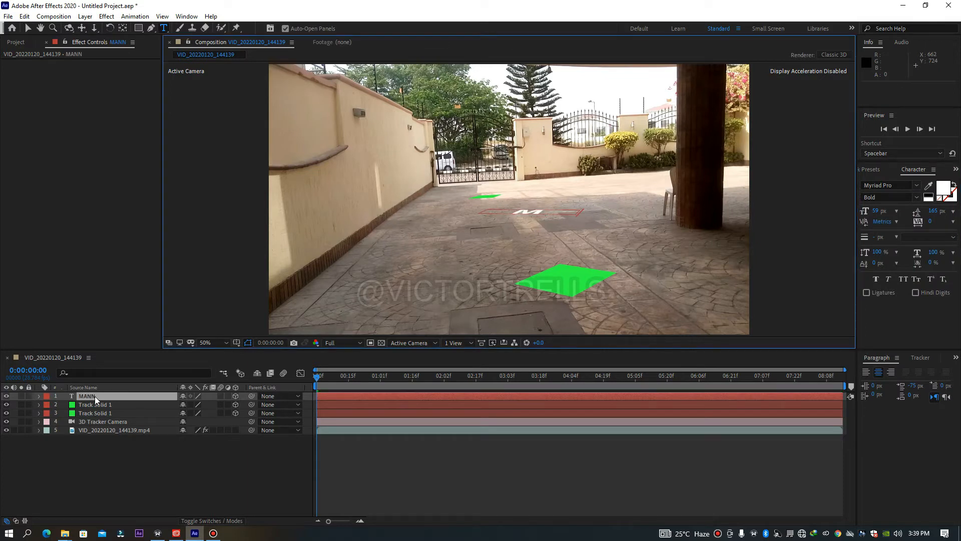
{"action": "left_click", "coordinate": [354, 473]}
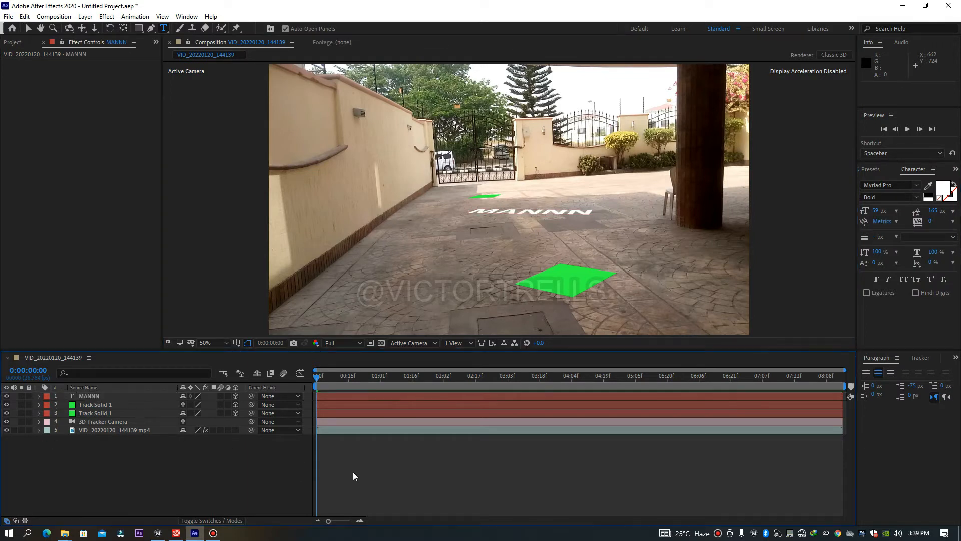
Play the composition to check the edited text, lowering the preview resolution to Third.
{"action": "key", "text": "space"}
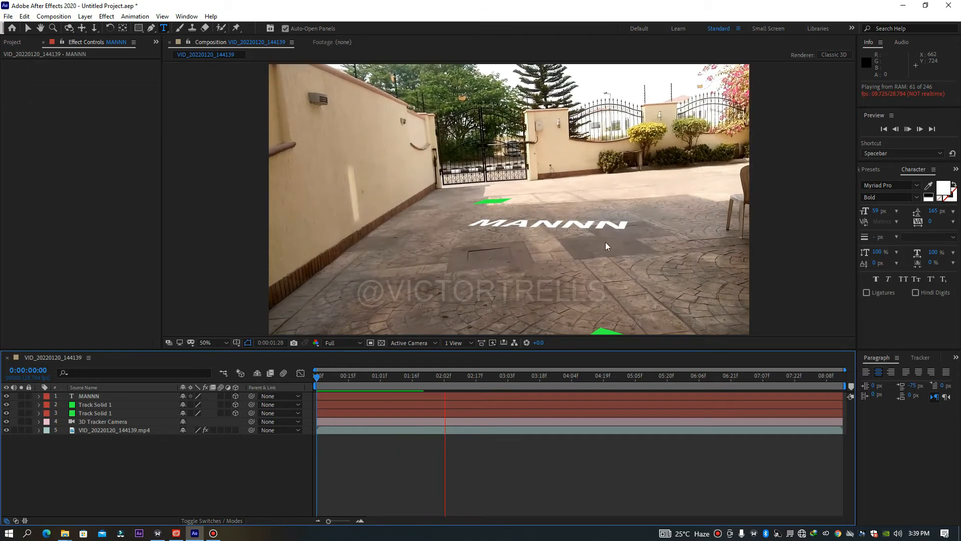
{"action": "left_click", "coordinate": [340, 343]}
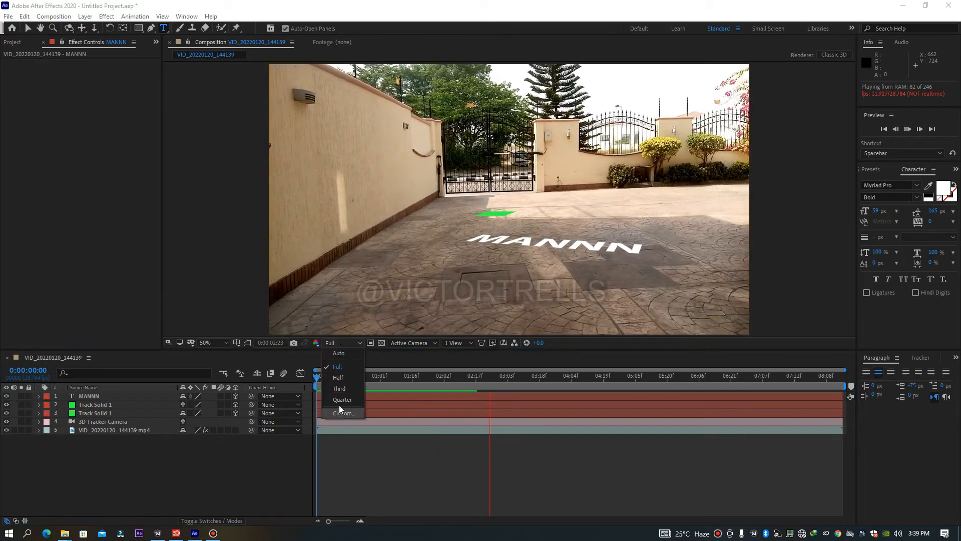
{"action": "left_click", "coordinate": [339, 389]}
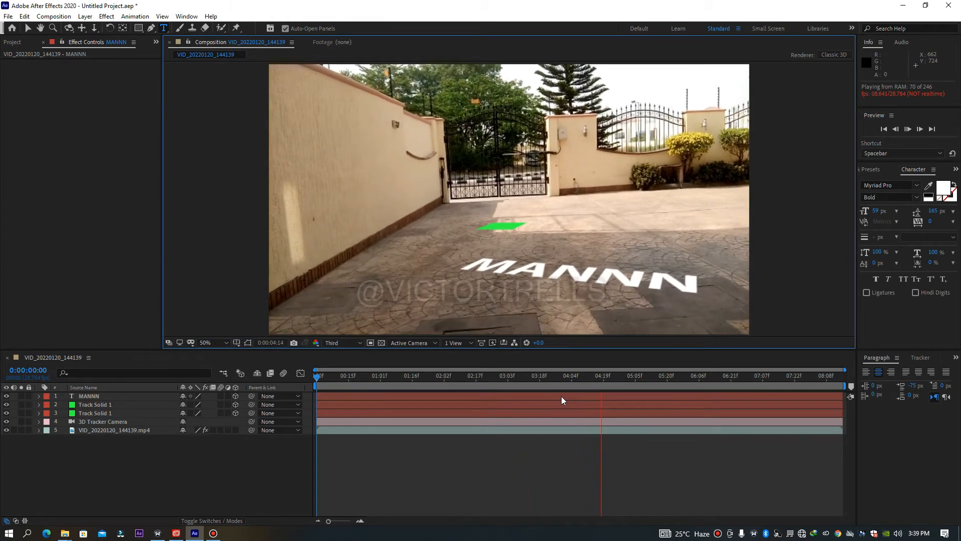
{"action": "key", "text": "space"}
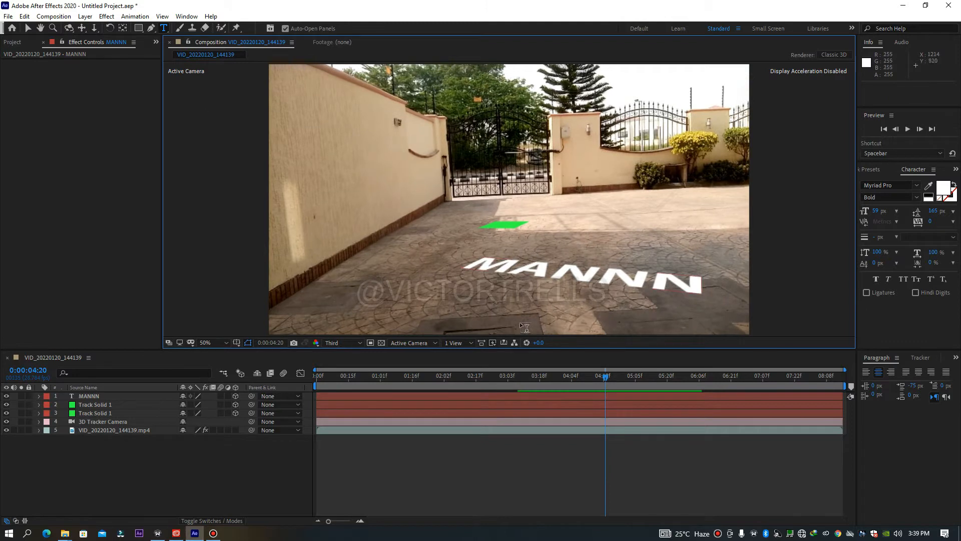
At 0:00:04:07, select the MANNN text layer with the Selection tool.
{"action": "left_click_drag", "start_coordinate": [605, 380], "coordinate": [580, 380]}
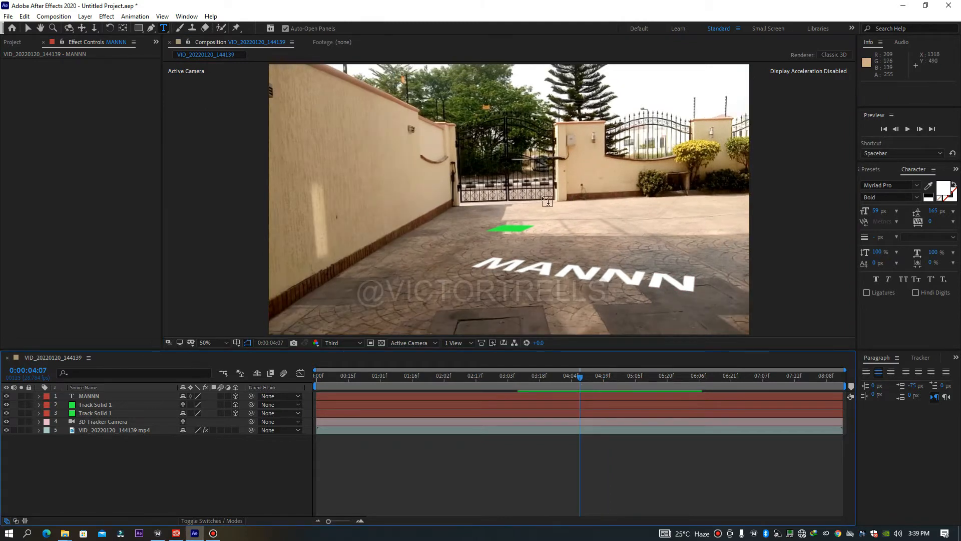
{"action": "left_click", "coordinate": [27, 26]}
{"action": "left_click", "coordinate": [88, 395]}
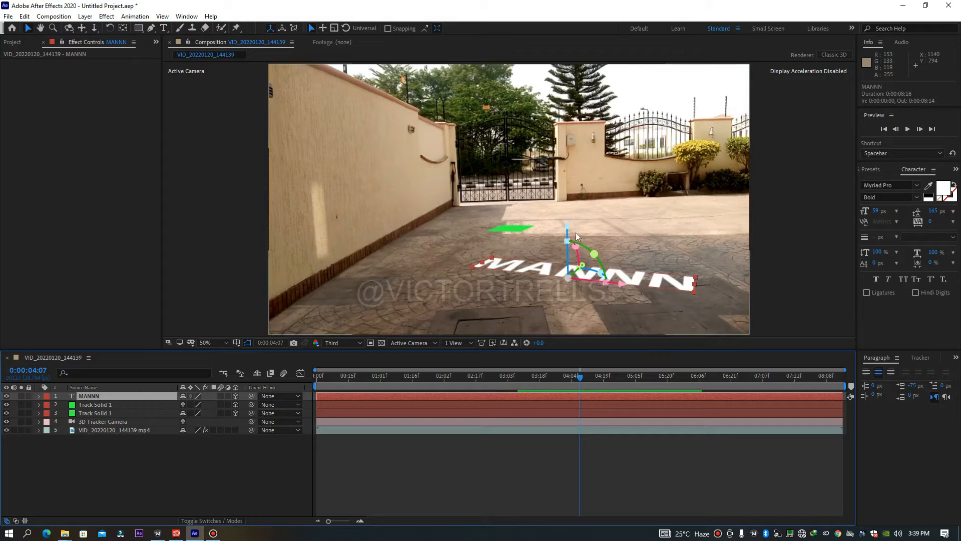
{"action": "left_click_drag", "start_coordinate": [609, 284], "coordinate": [596, 254]}
{"action": "key", "text": "Caps_Lock"}
{"action": "key", "text": "ctrl+z"}
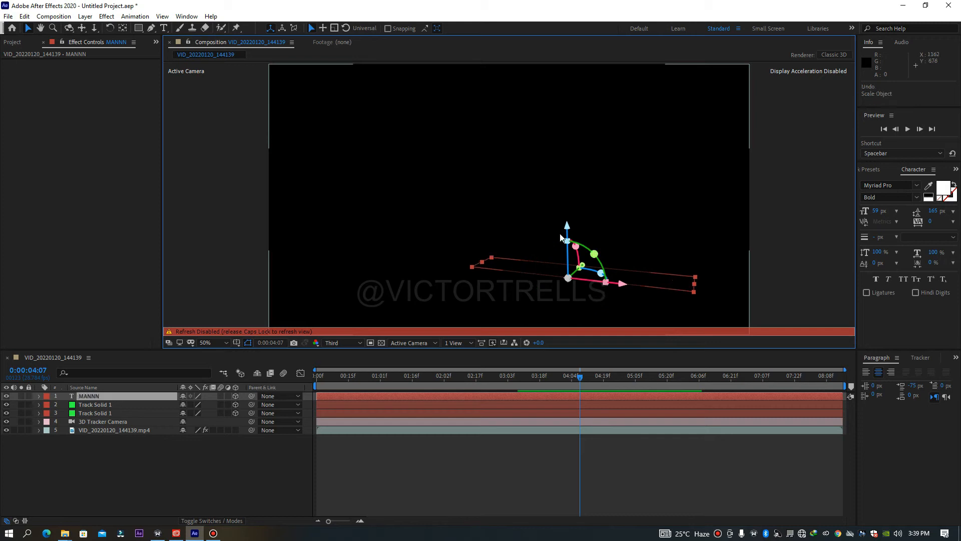
{"action": "key", "text": "Caps_Lock"}
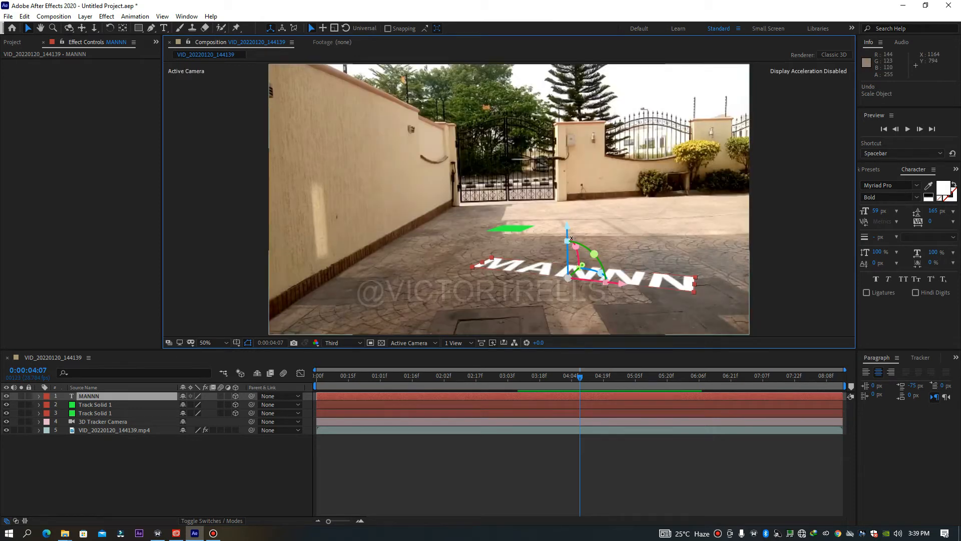
Rotate the MANNN text to stand upright, with orientation about 280.8°, 5.3°, 29.4° and X Rotation 94°.
{"action": "mouse_move", "coordinate": [575, 246]}
{"action": "left_mouse_down"}
{"action": "mouse_move", "coordinate": [557, 256]}
{"action": "mouse_move", "coordinate": [571, 229]}
{"action": "left_mouse_up"}
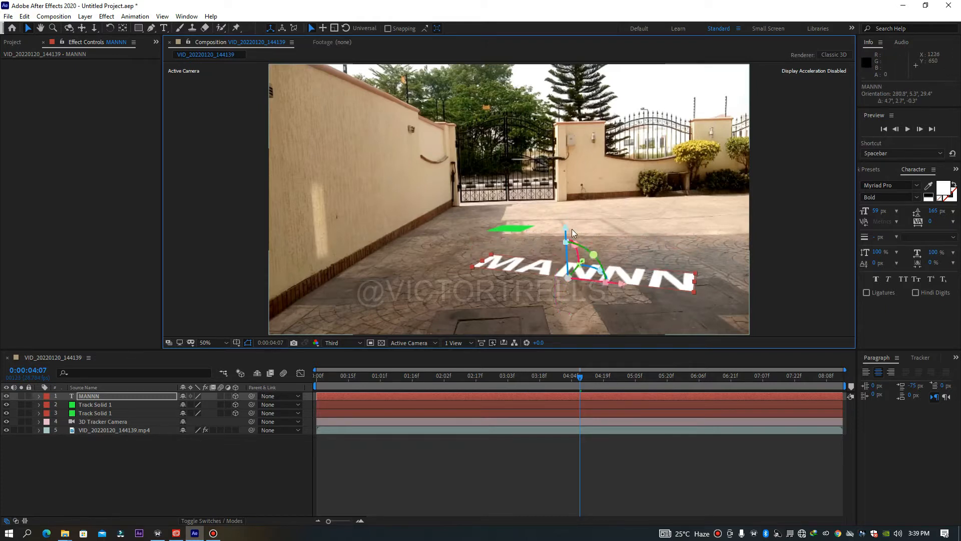
{"action": "left_click", "coordinate": [107, 396]}
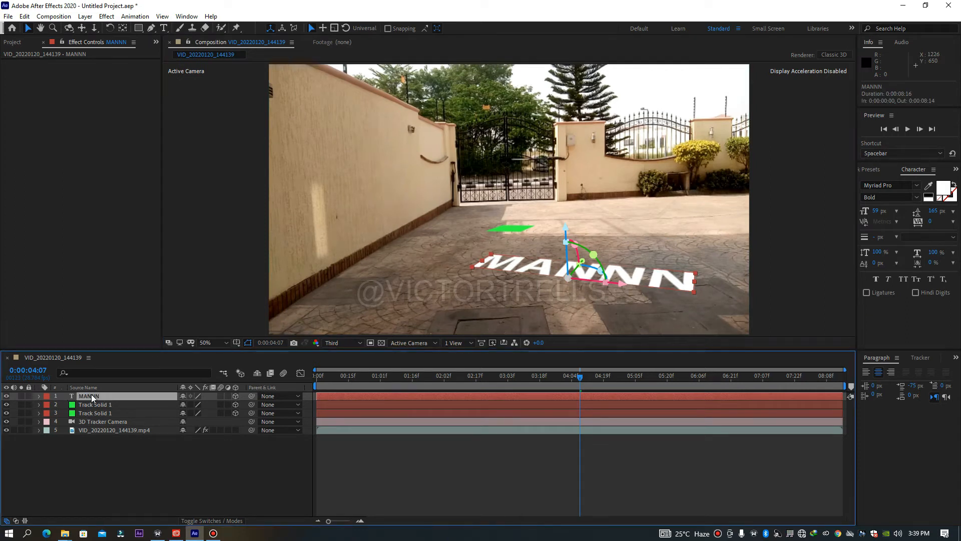
{"action": "key", "text": "r"}
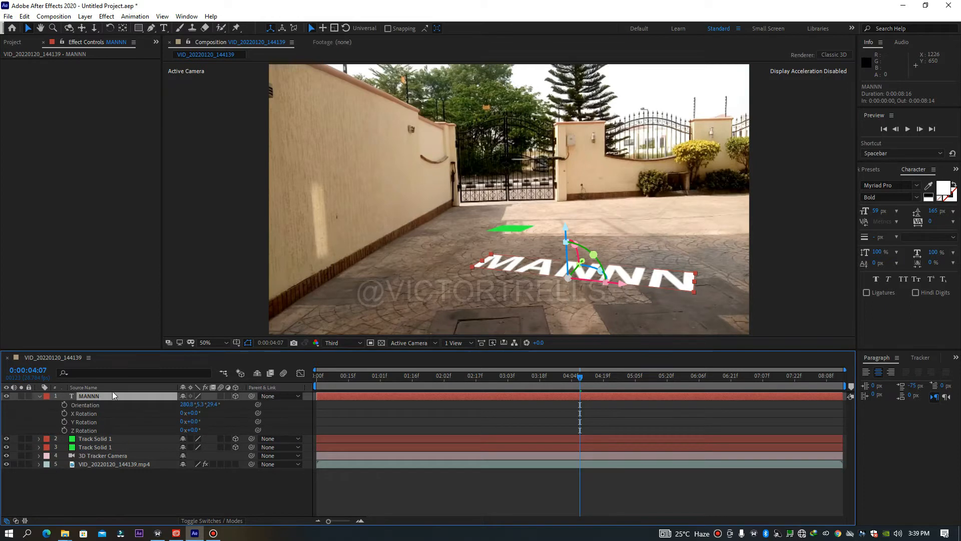
{"action": "left_click_drag", "start_coordinate": [204, 422], "coordinate": [237, 411]}
{"action": "key", "text": "ctrl+z"}
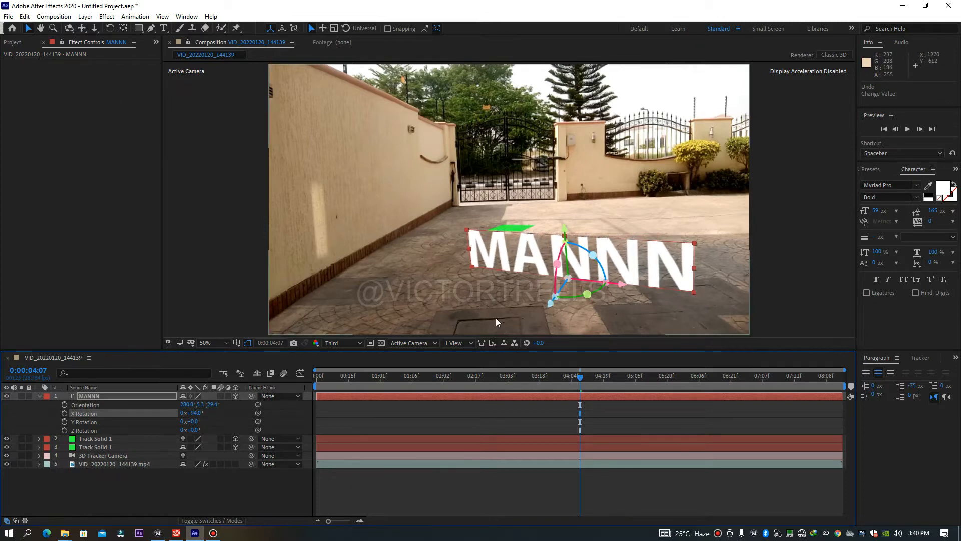
Move the upright MANNN text back in depth to the wall beside the gate, at position about 3995.8, 755.4, 6526.4.
{"action": "left_click_drag", "start_coordinate": [551, 302], "coordinate": [606, 163]}
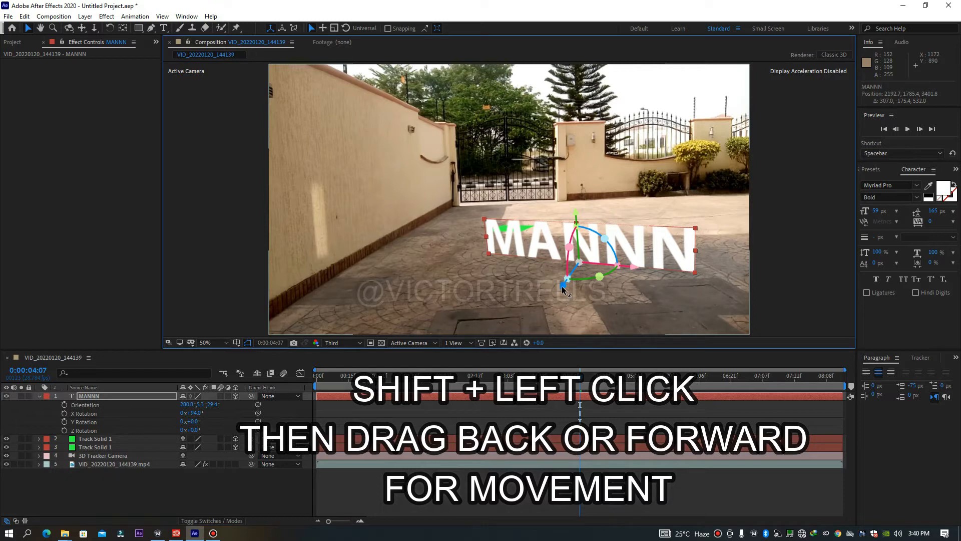
{"action": "left_click_drag", "start_coordinate": [563, 289], "coordinate": [601, 196]}
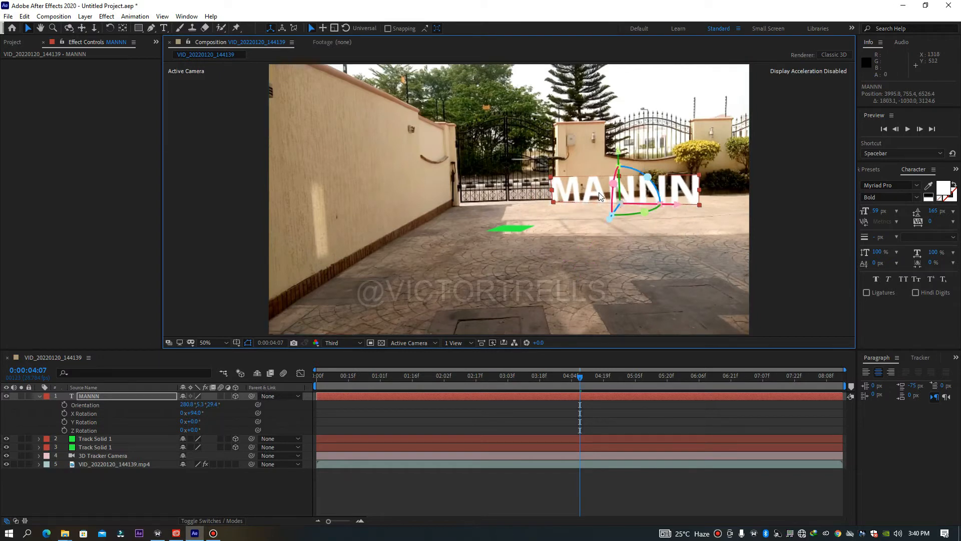
Play and scrub through the composition to check how the standing MANNN text holds its place by the wall.
{"action": "left_click_drag", "start_coordinate": [575, 382], "coordinate": [316, 408]}
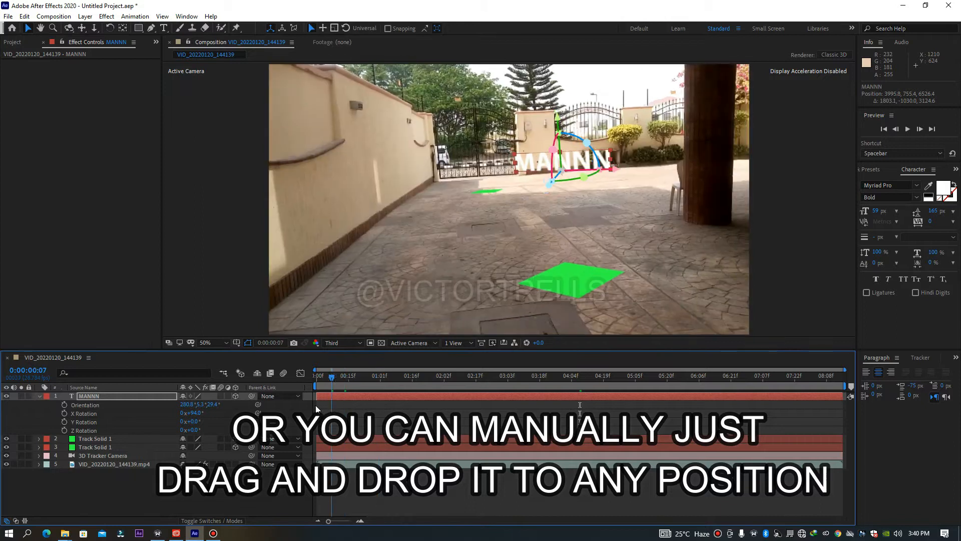
{"action": "key", "text": "space"}
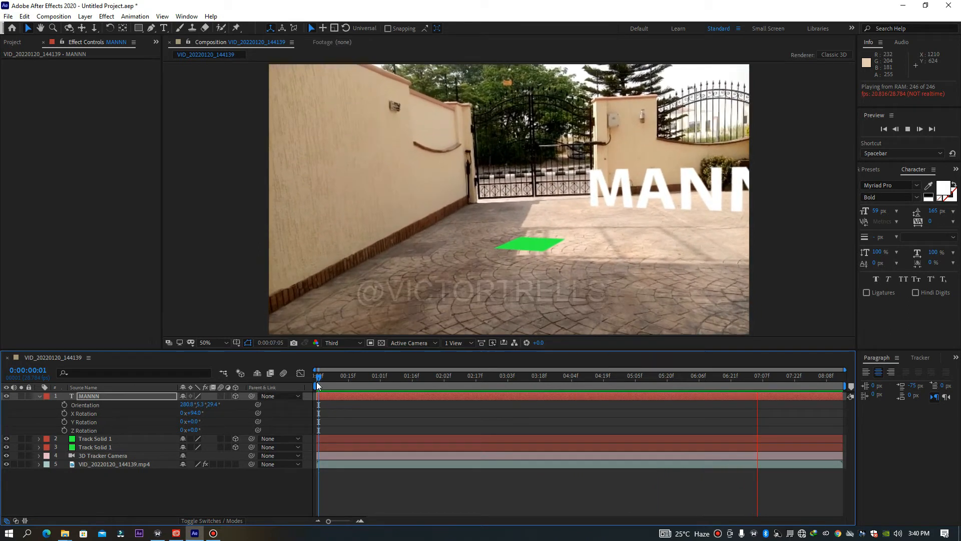
{"action": "key", "text": "space"}
{"action": "left_click_drag", "start_coordinate": [479, 375], "coordinate": [671, 395]}
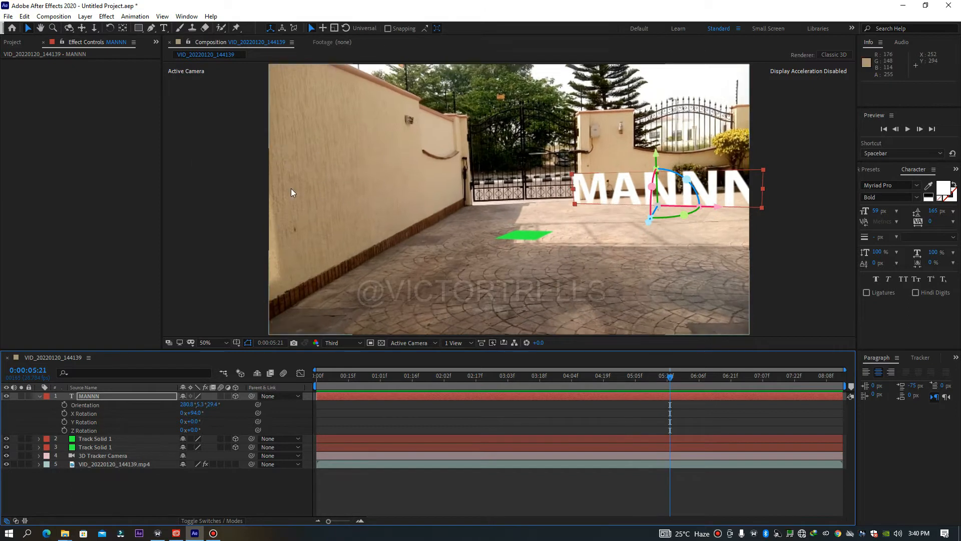
{"action": "left_click_drag", "start_coordinate": [668, 380], "coordinate": [354, 375]}
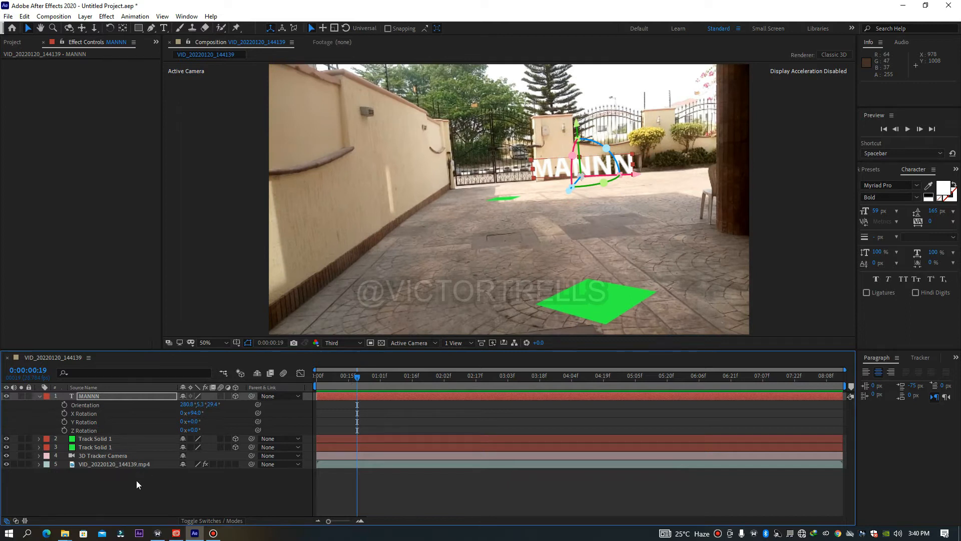
Import Bushes-PNG-HD.png and ICY light leak.mov into the project.
{"action": "key", "text": "ctrl+i"}
{"action": "left_click", "coordinate": [157, 110], "text": "ctrl"}
{"action": "left_click", "coordinate": [397, 345]}
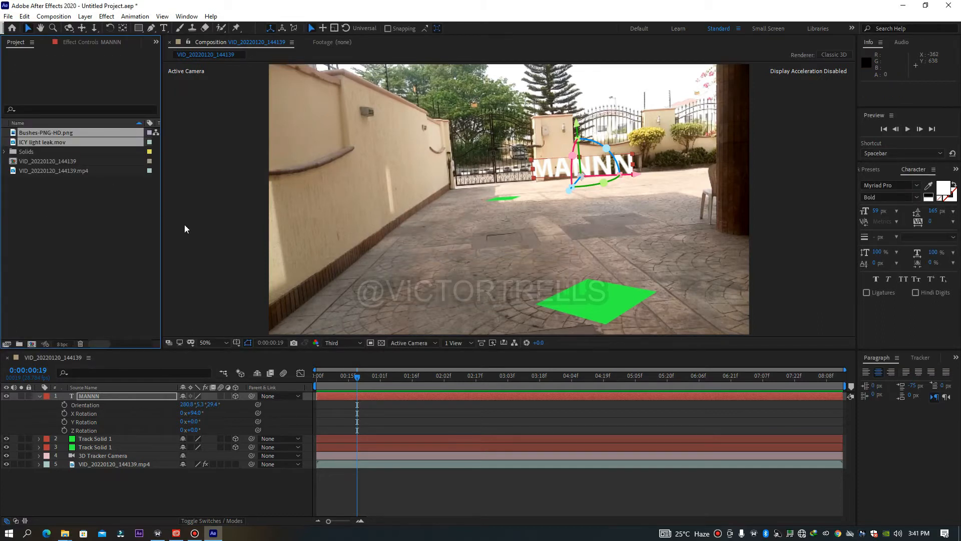
Inspect the imported bush image and light leak clip in the project, and return the composition to its start.
{"action": "left_click", "coordinate": [44, 151]}
{"action": "left_click", "coordinate": [43, 142]}
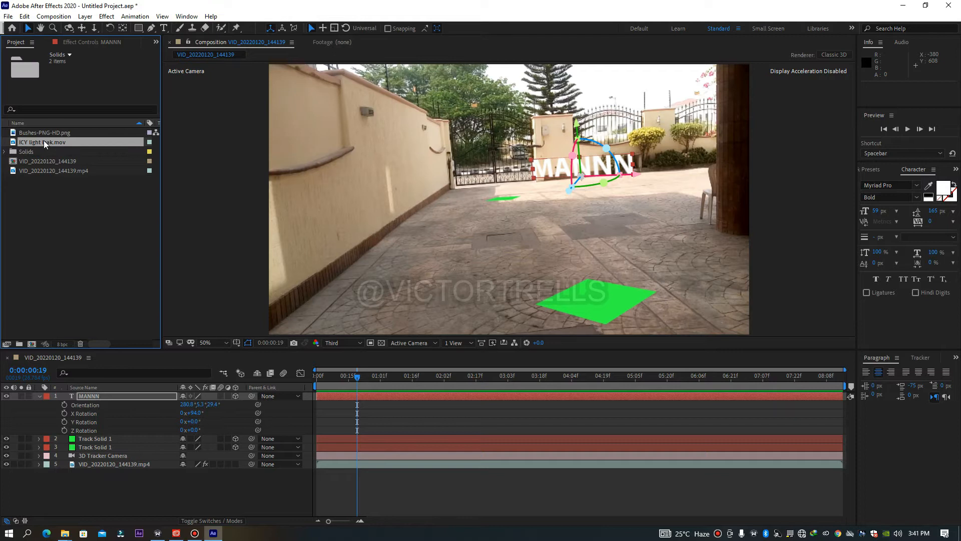
{"action": "left_click", "coordinate": [39, 135]}
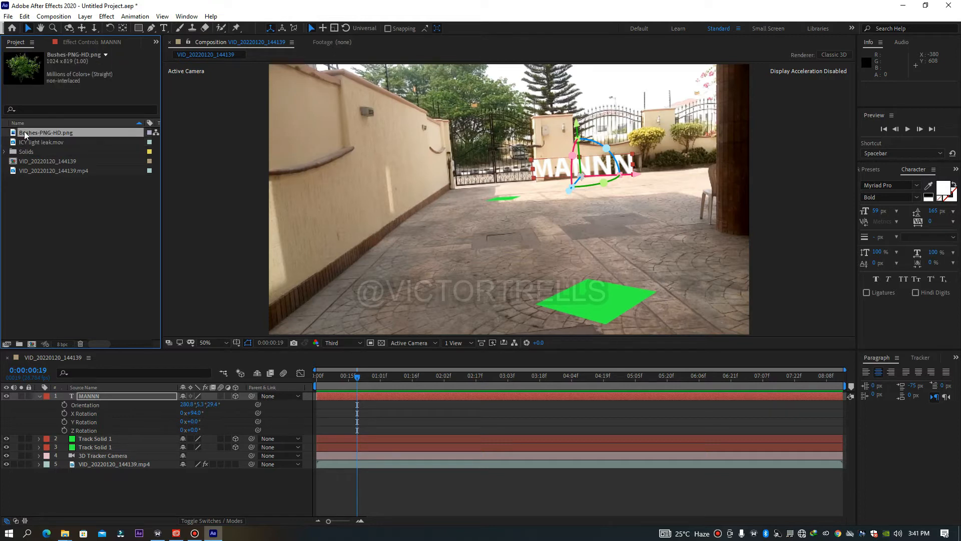
{"action": "left_click", "coordinate": [34, 142]}
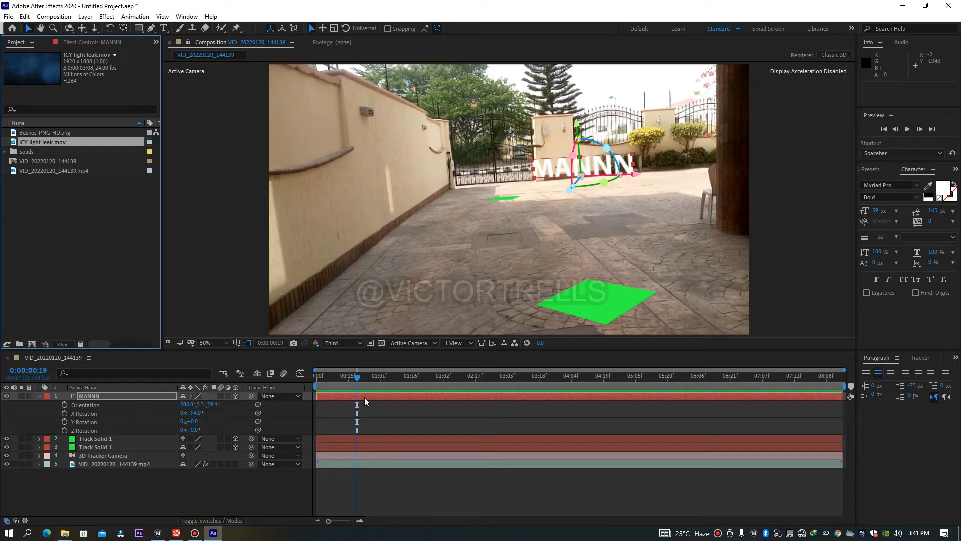
{"action": "left_click_drag", "start_coordinate": [357, 377], "coordinate": [306, 386]}
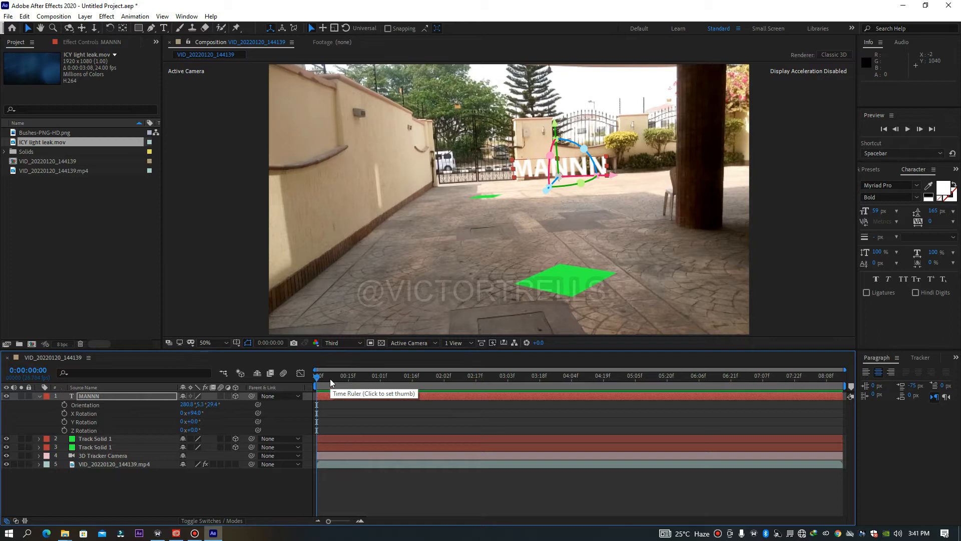
Add Bushes-PNG-HD.png to the composition as the top layer, above the MANNN text.
{"action": "left_click_drag", "start_coordinate": [317, 378], "coordinate": [428, 381]}
{"action": "left_click", "coordinate": [427, 380]}
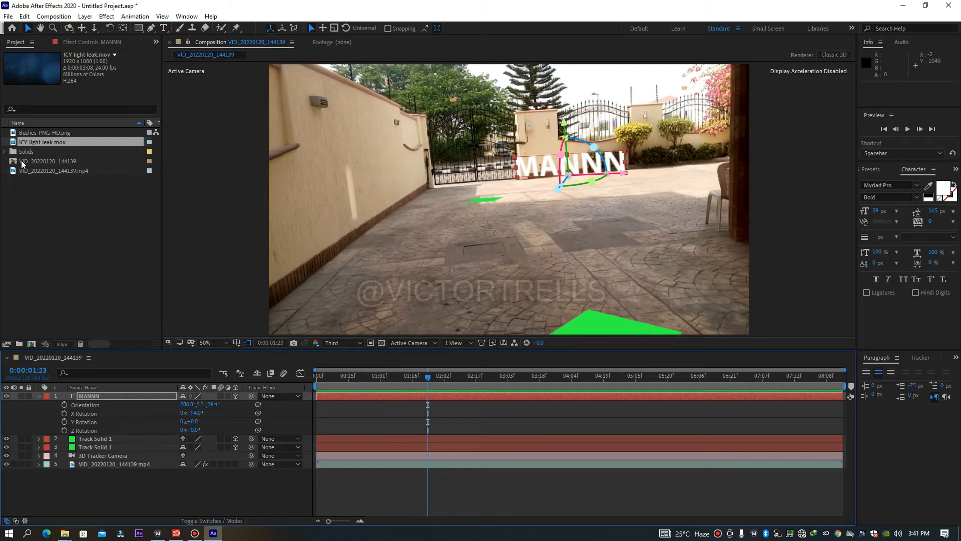
{"action": "left_click_drag", "start_coordinate": [29, 143], "coordinate": [94, 273]}
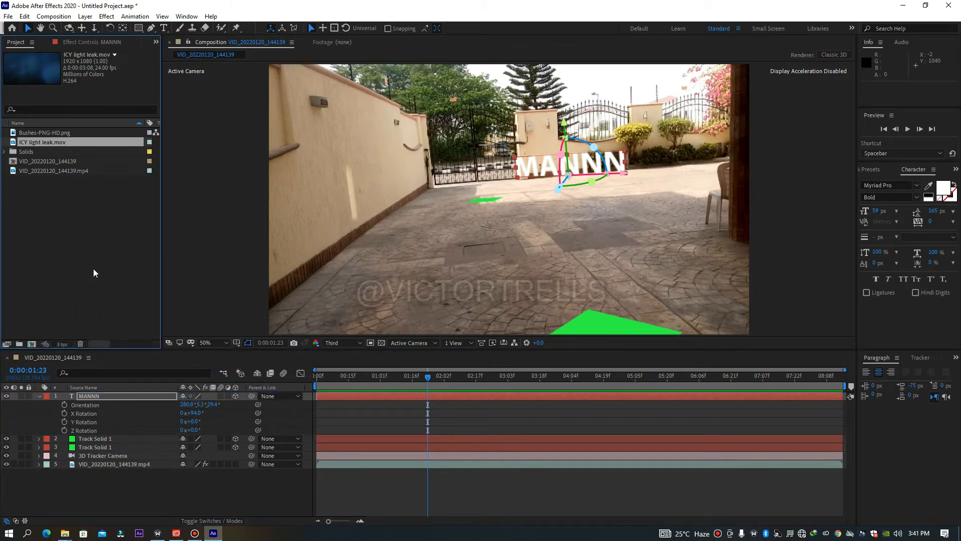
{"action": "left_click", "coordinate": [45, 131]}
{"action": "left_click_drag", "start_coordinate": [48, 131], "coordinate": [133, 394]}
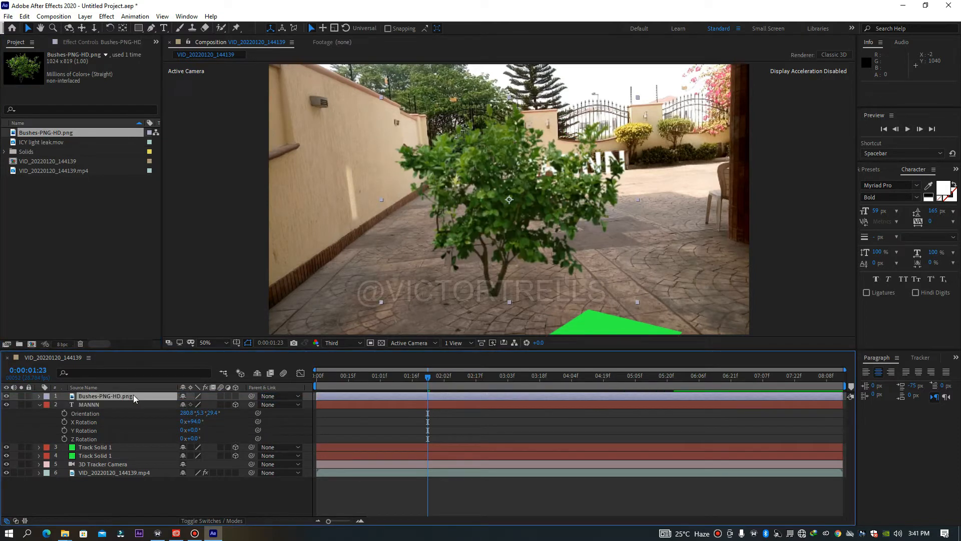
Play the composition from its start to check how the flat bush image behaves over the moving footage.
{"action": "left_click_drag", "start_coordinate": [425, 381], "coordinate": [231, 369]}
{"action": "key", "text": "space"}
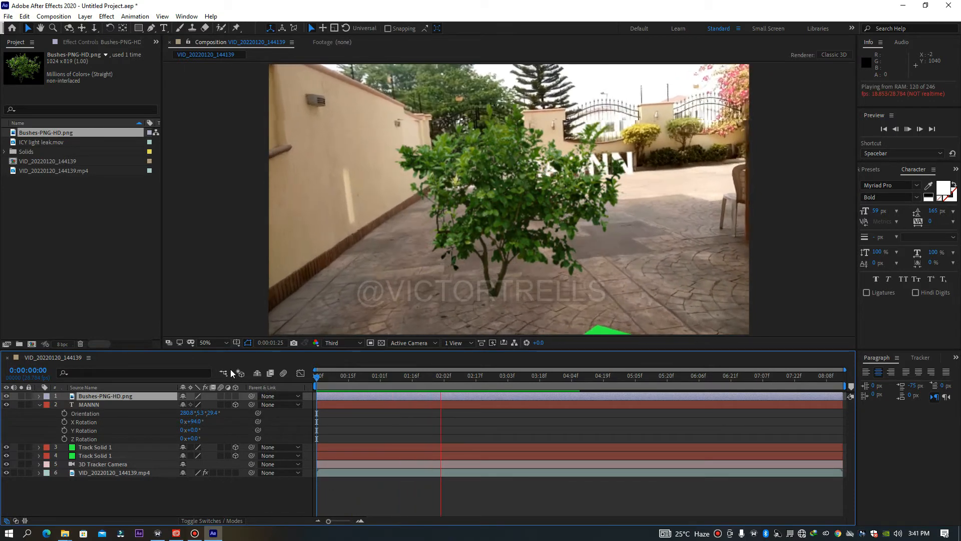
{"action": "key", "text": "space"}
{"action": "left_click", "coordinate": [431, 377]}
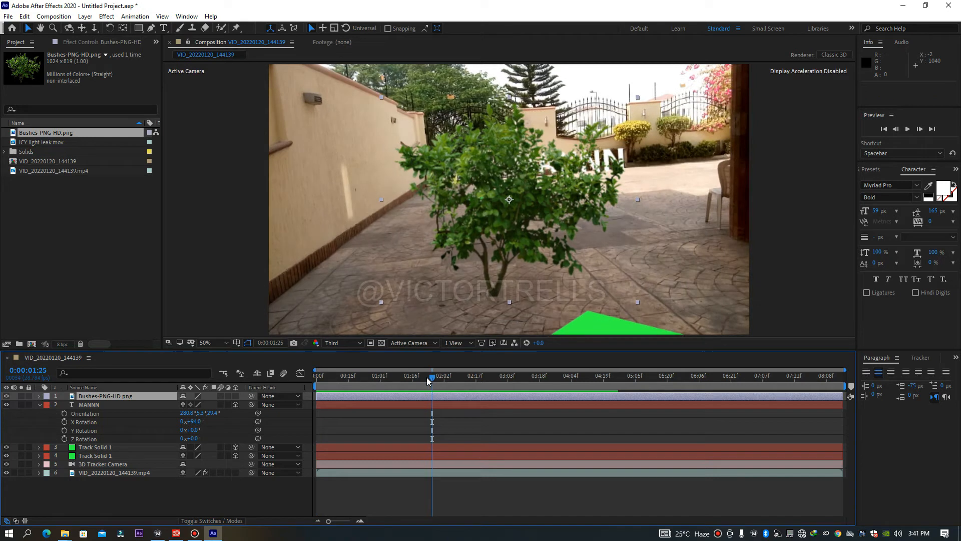
Make the bush image a 3D layer and play through the composition to check how it follows the tracked camera.
{"action": "left_click", "coordinate": [235, 396]}
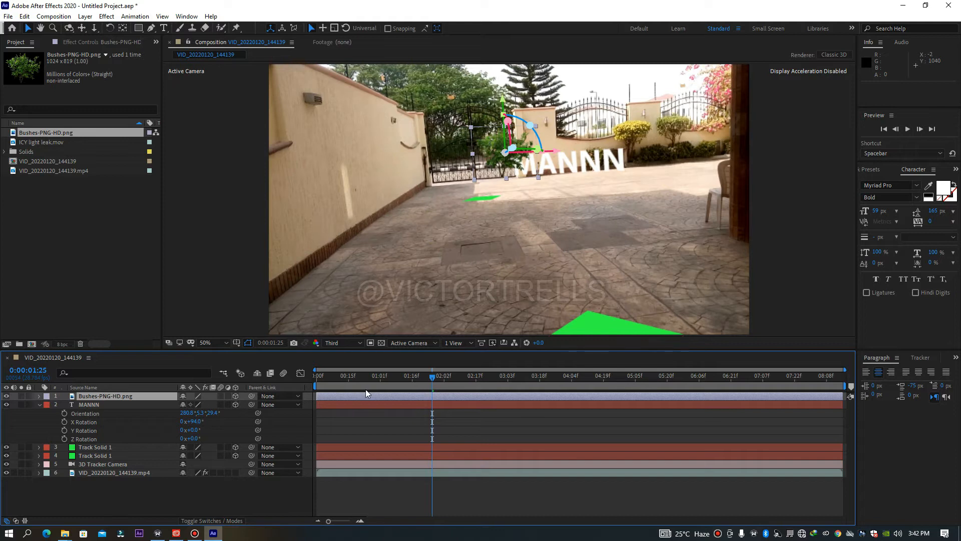
{"action": "left_click_drag", "start_coordinate": [383, 380], "coordinate": [333, 381]}
{"action": "key", "text": "space"}
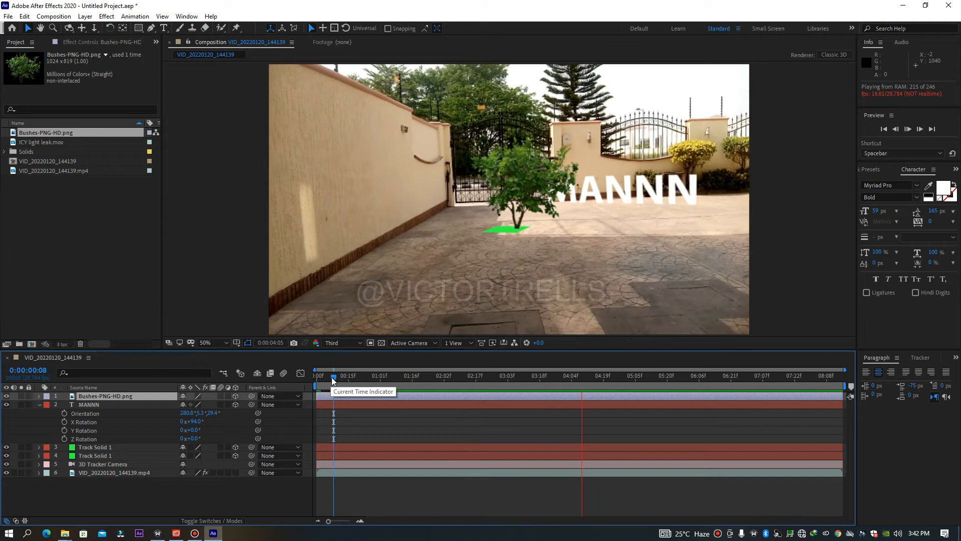
{"action": "left_click_drag", "start_coordinate": [334, 378], "coordinate": [236, 373]}
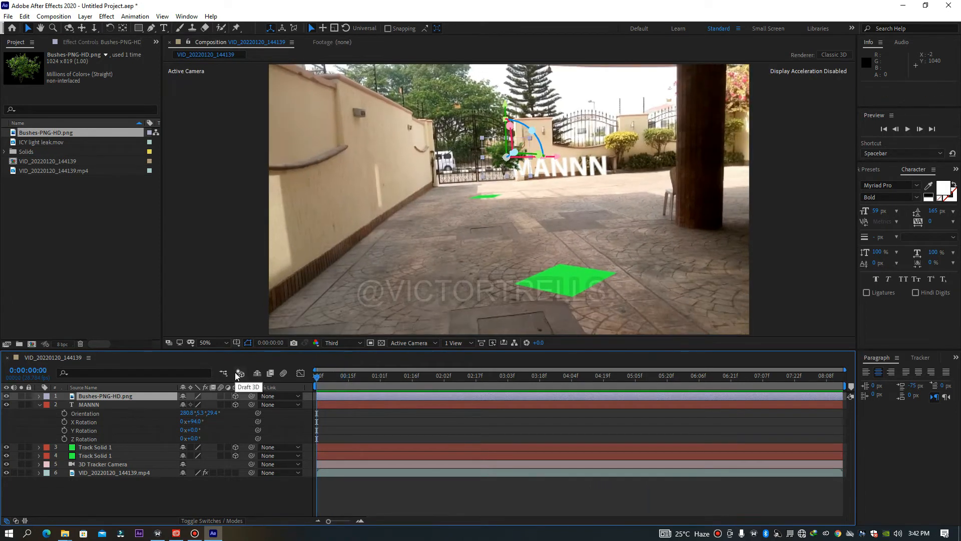
{"action": "key", "text": "space"}
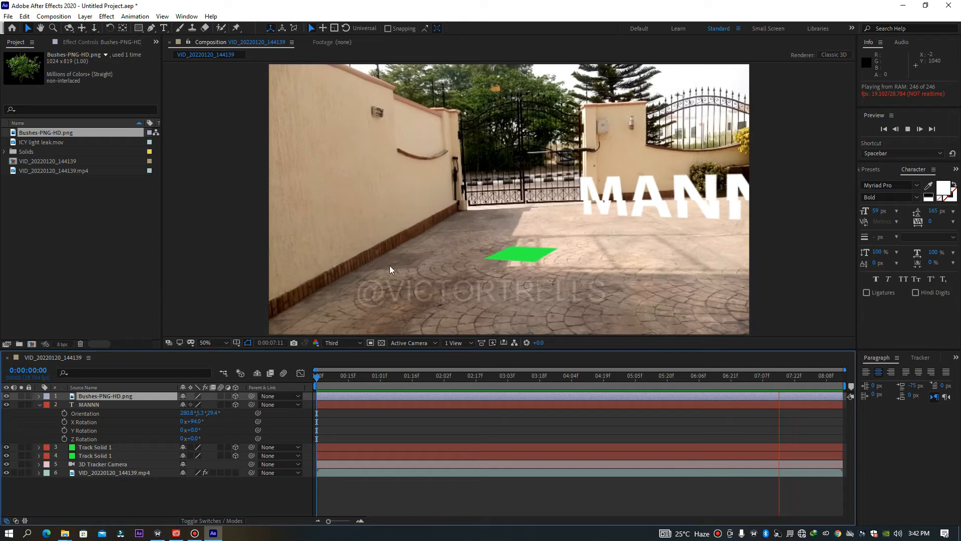
{"action": "left_click", "coordinate": [585, 371]}
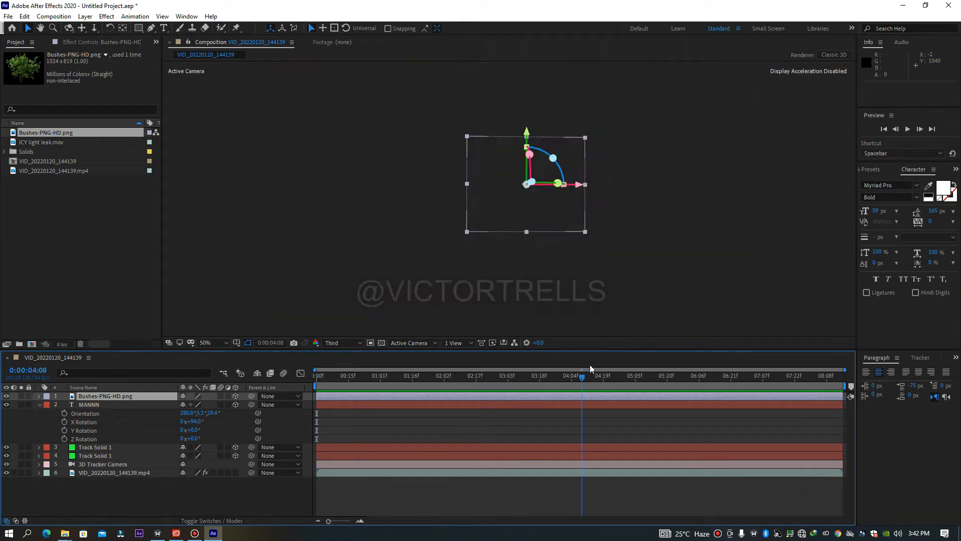
{"action": "left_click", "coordinate": [612, 373]}
{"action": "left_click", "coordinate": [646, 373]}
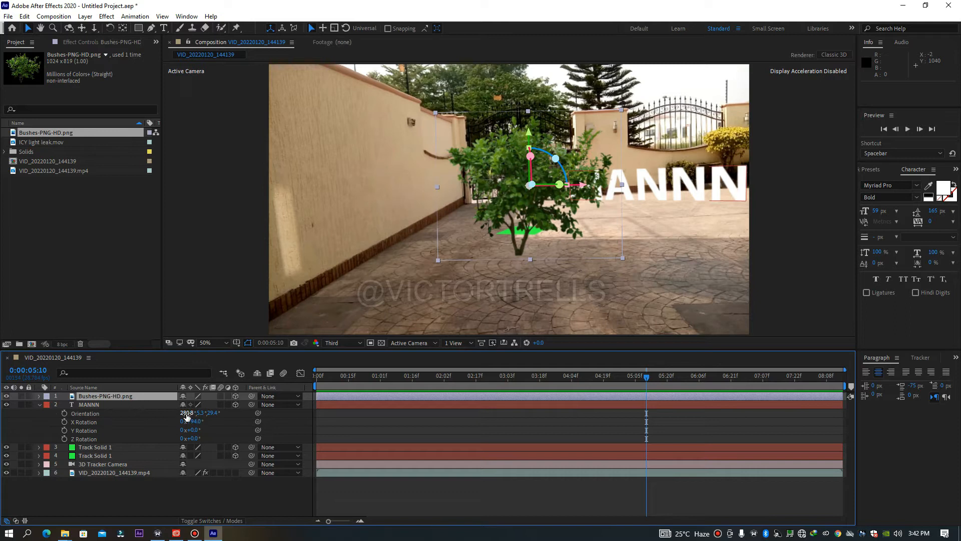
Try rotating the bush to 45° about X and -41° about Y, and undo the rotations.
{"action": "left_click_drag", "start_coordinate": [180, 414], "coordinate": [169, 414]}
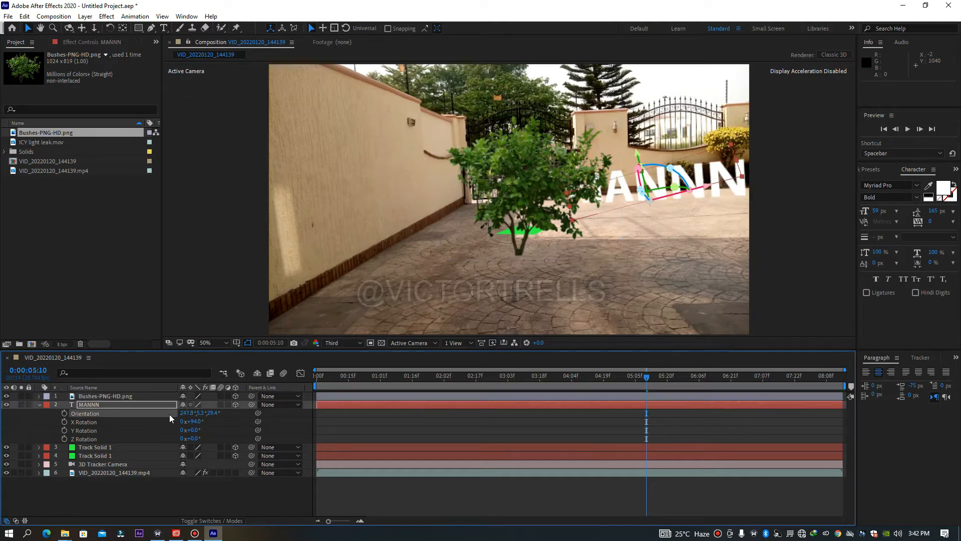
{"action": "key", "text": "ctrl+z"}
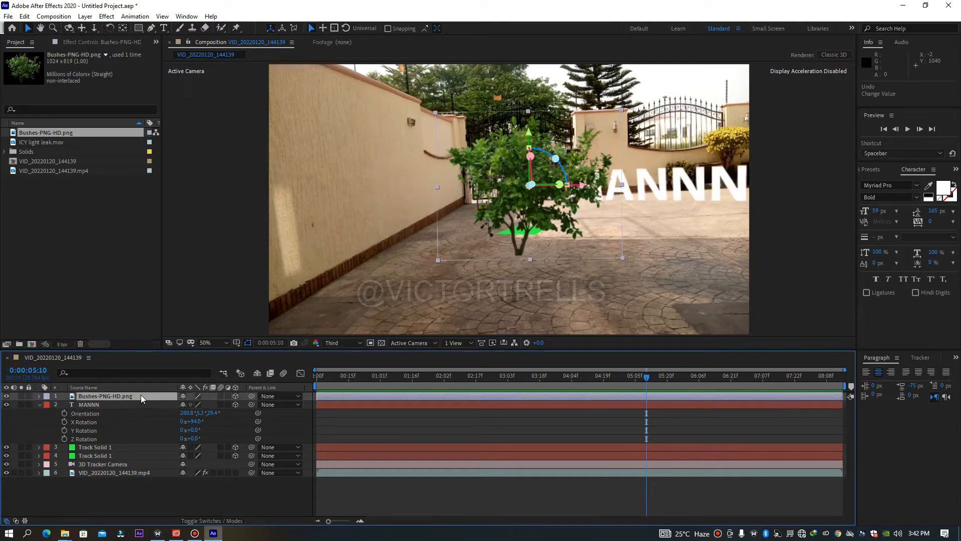
{"action": "key", "text": "r"}
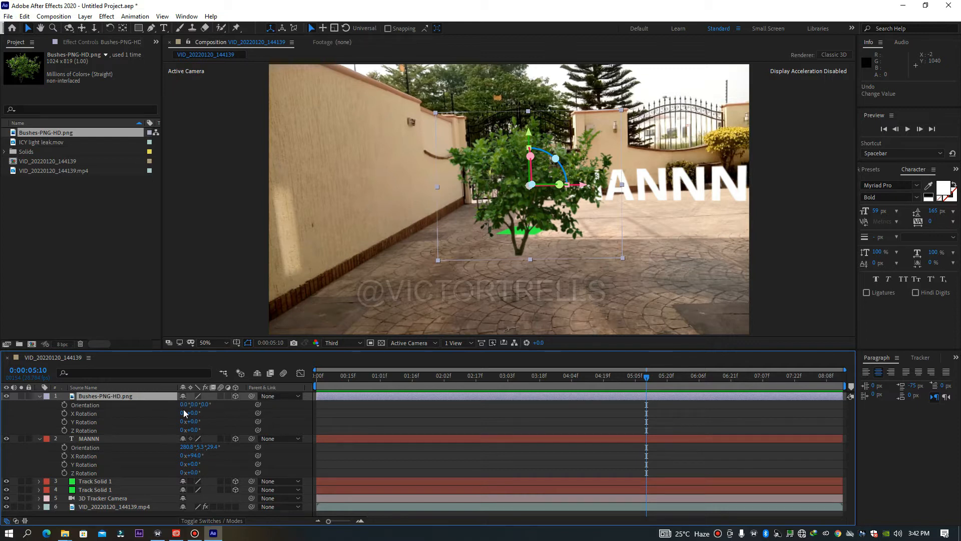
{"action": "mouse_move", "coordinate": [194, 413]}
{"action": "left_mouse_down"}
{"action": "mouse_move", "coordinate": [215, 410]}
{"action": "mouse_move", "coordinate": [179, 424]}
{"action": "left_mouse_up"}
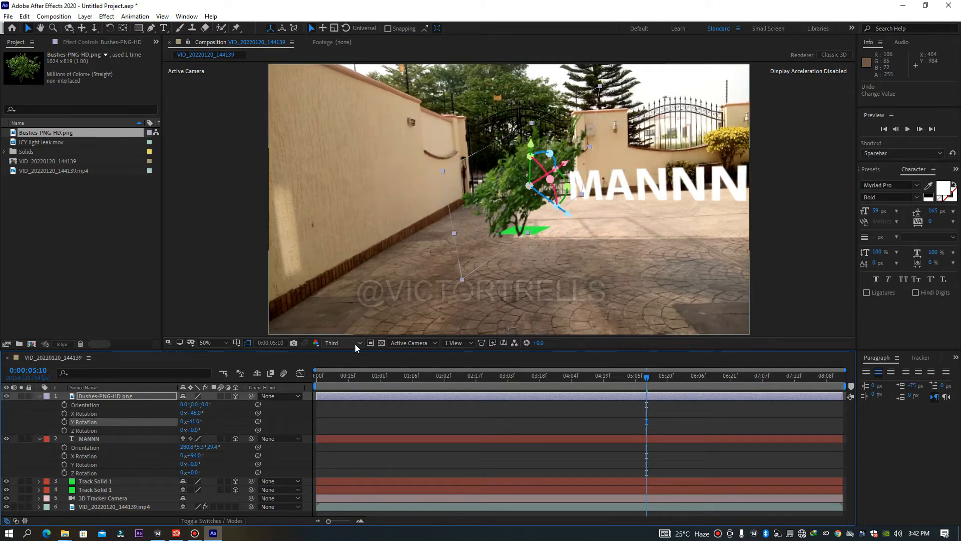
{"action": "key", "text": "ctrl+z"}
{"action": "key", "text": "ctrl+z"}
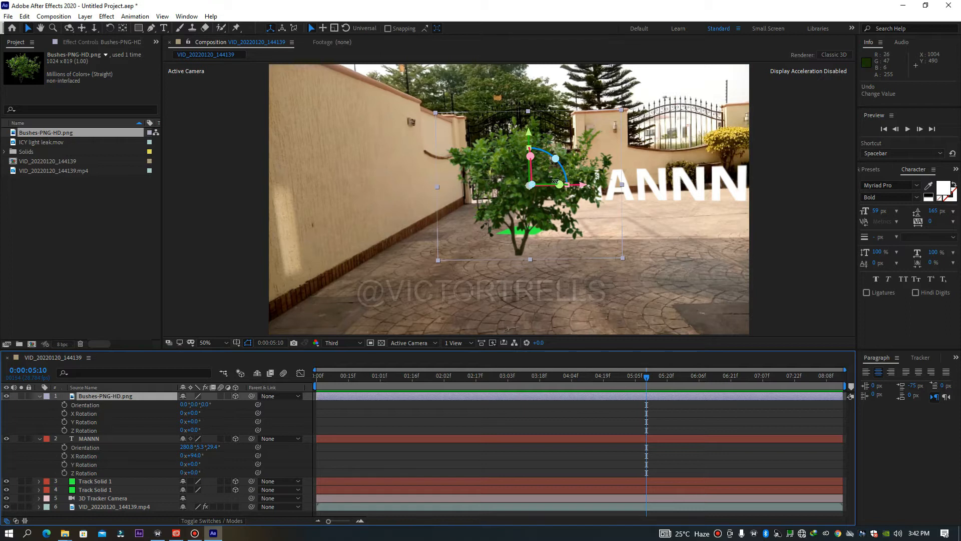
Flip and narrow the bush along its X axis and move it to the left courtyard wall, at position about -246.4, 540.0, 0.0.
{"action": "left_click_drag", "start_coordinate": [567, 186], "coordinate": [233, 169]}
{"action": "left_click_drag", "start_coordinate": [285, 190], "coordinate": [265, 190]}
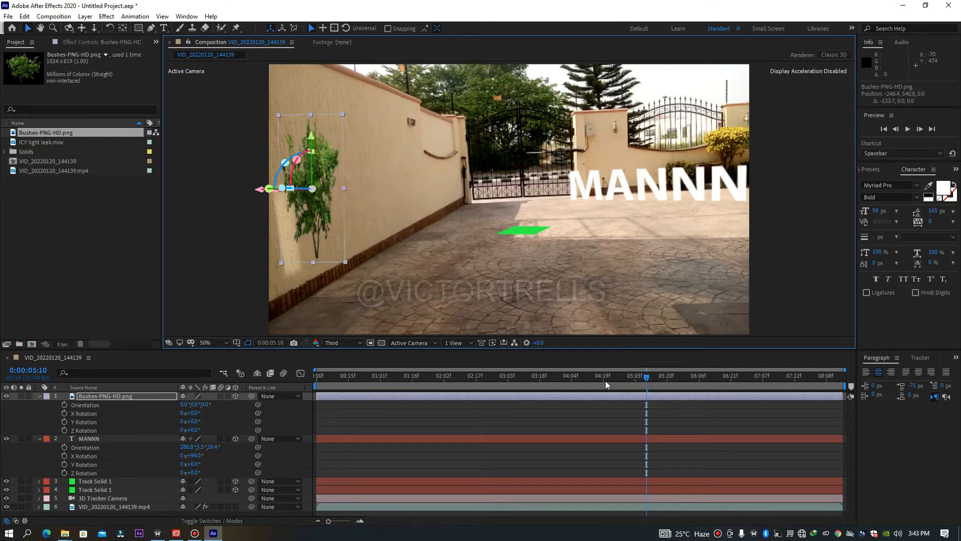
Scrub and play through the composition to check how the bush holds its place against the left wall.
{"action": "left_click_drag", "start_coordinate": [599, 378], "coordinate": [408, 362]}
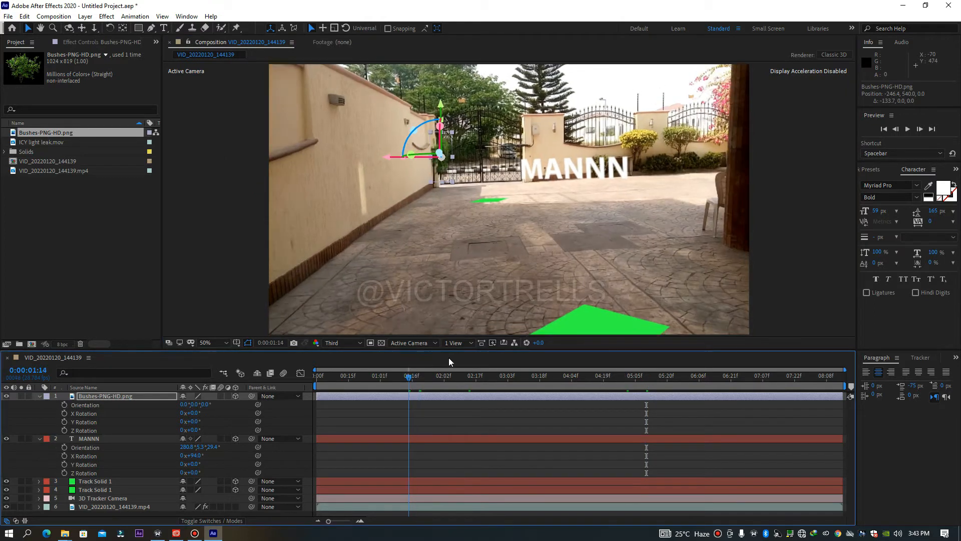
{"action": "key", "text": "space"}
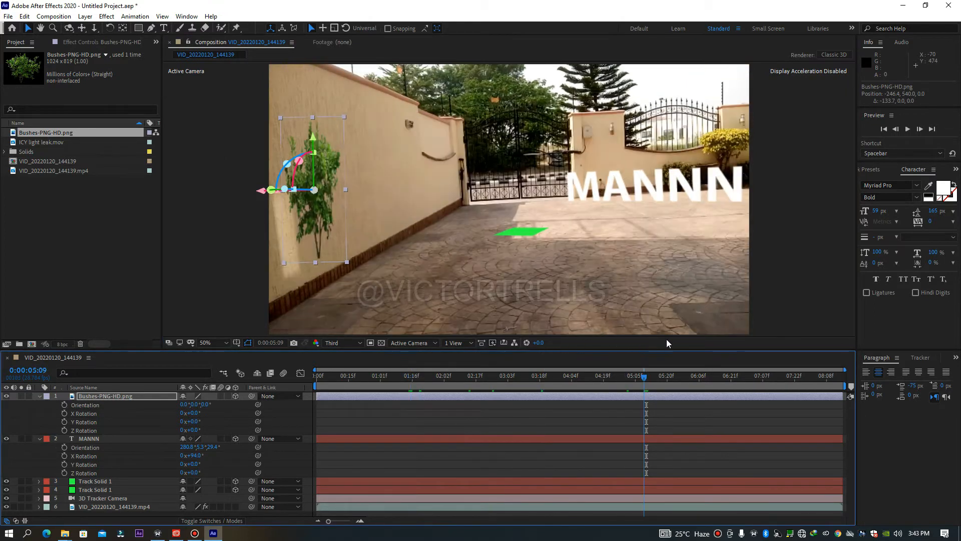
{"action": "key", "text": "space"}
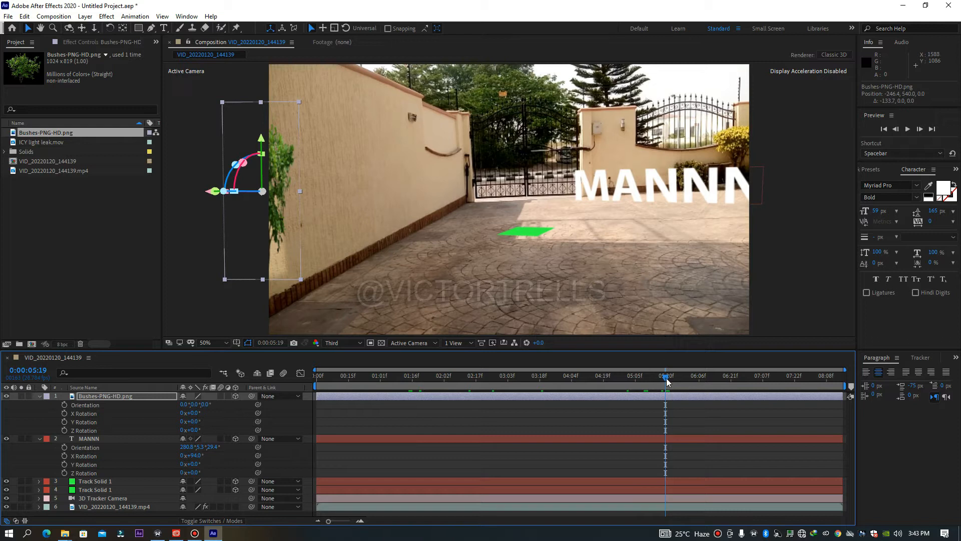
{"action": "left_click_drag", "start_coordinate": [611, 375], "coordinate": [578, 377]}
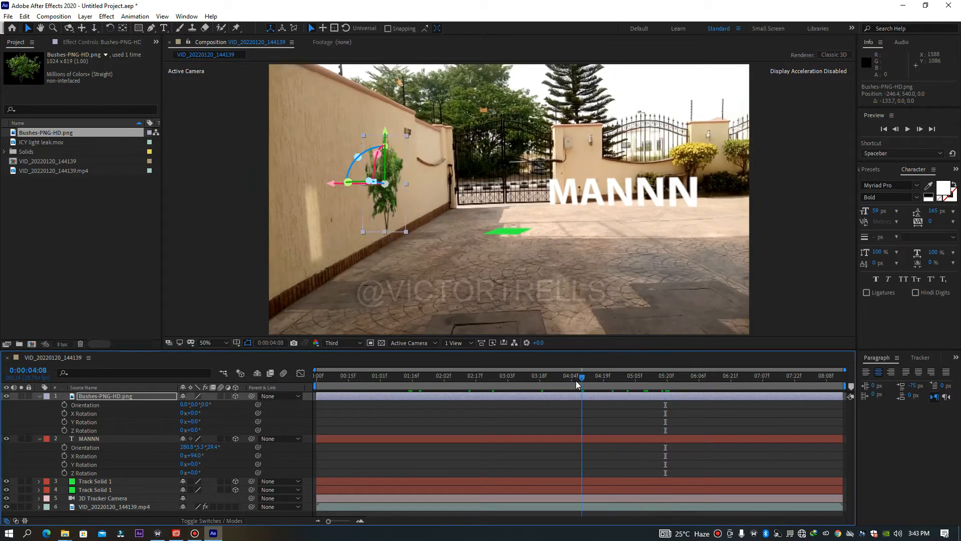
{"action": "key", "text": "space"}
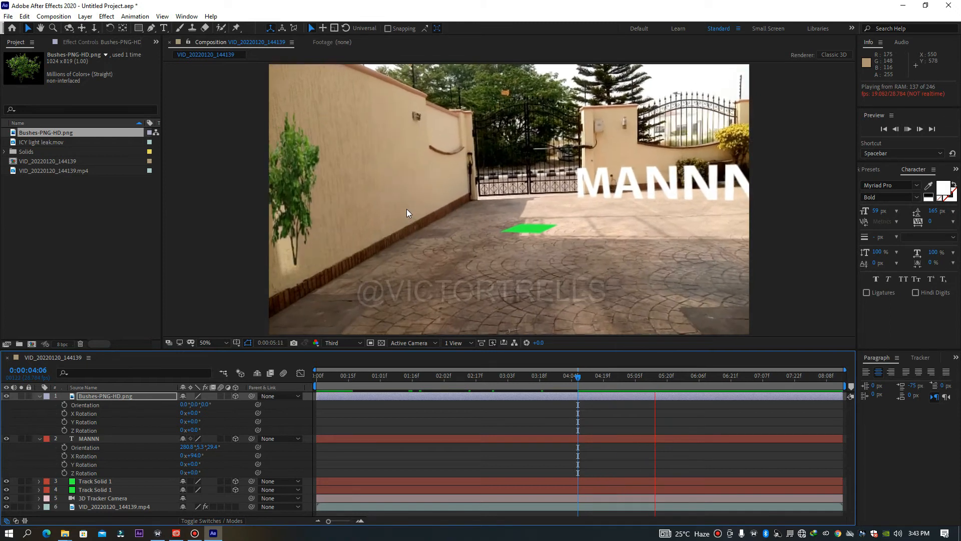
{"action": "left_click_drag", "start_coordinate": [560, 379], "coordinate": [404, 425]}
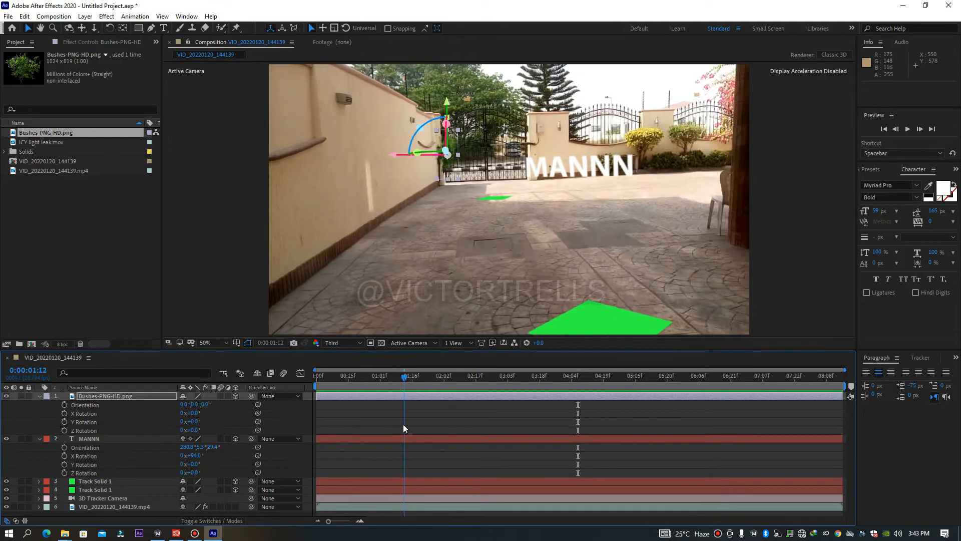
Move the bush outward and down on the left wall to about -1444.4, 674.2, 0.0 and set a Position keyframe at the composition's start.
{"action": "left_click_drag", "start_coordinate": [388, 161], "coordinate": [88, 261]}
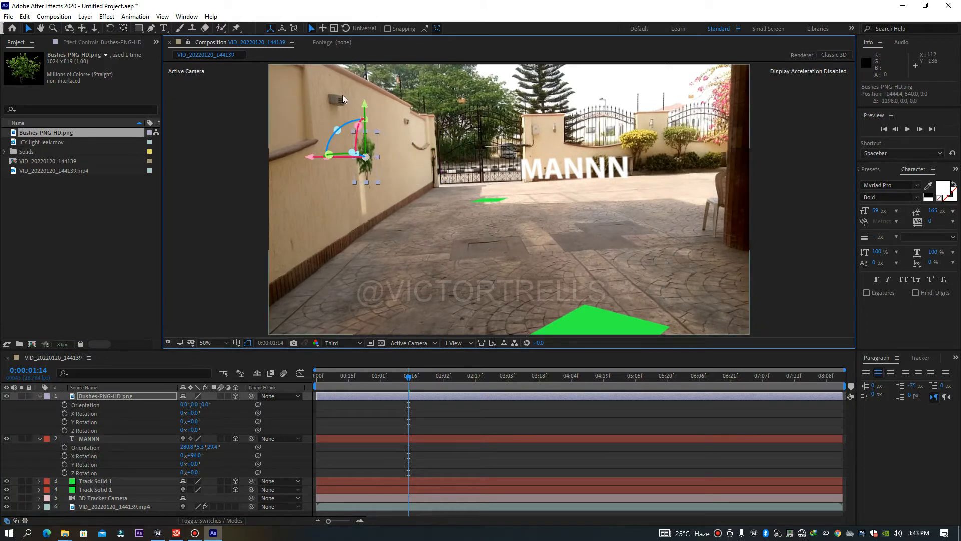
{"action": "left_click_drag", "start_coordinate": [365, 107], "coordinate": [366, 141]}
{"action": "left_click", "coordinate": [119, 397]}
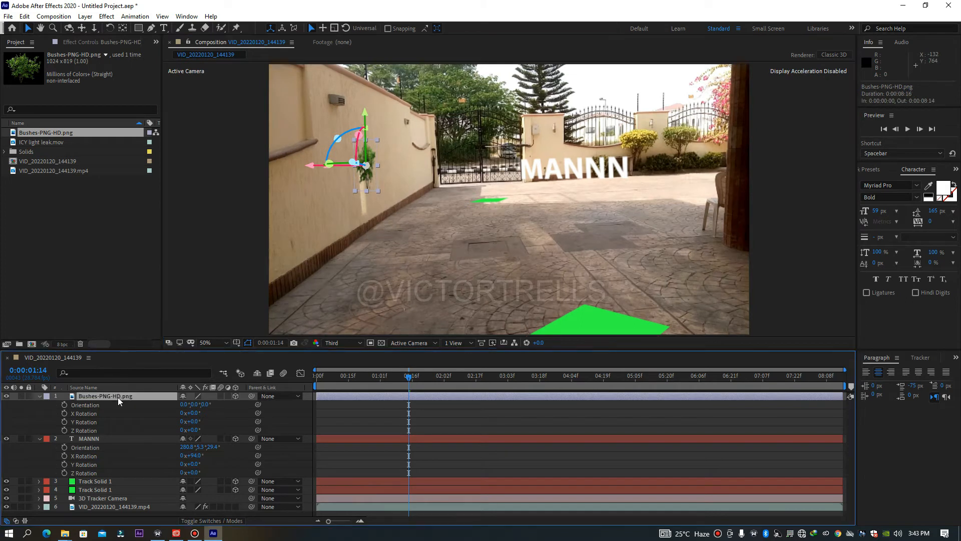
{"action": "key", "text": "p"}
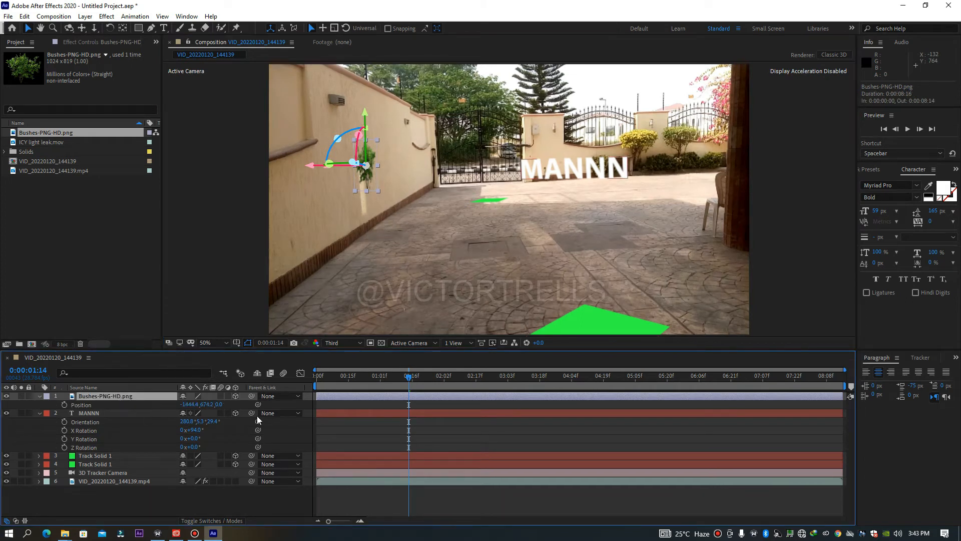
{"action": "left_click_drag", "start_coordinate": [355, 387], "coordinate": [306, 386]}
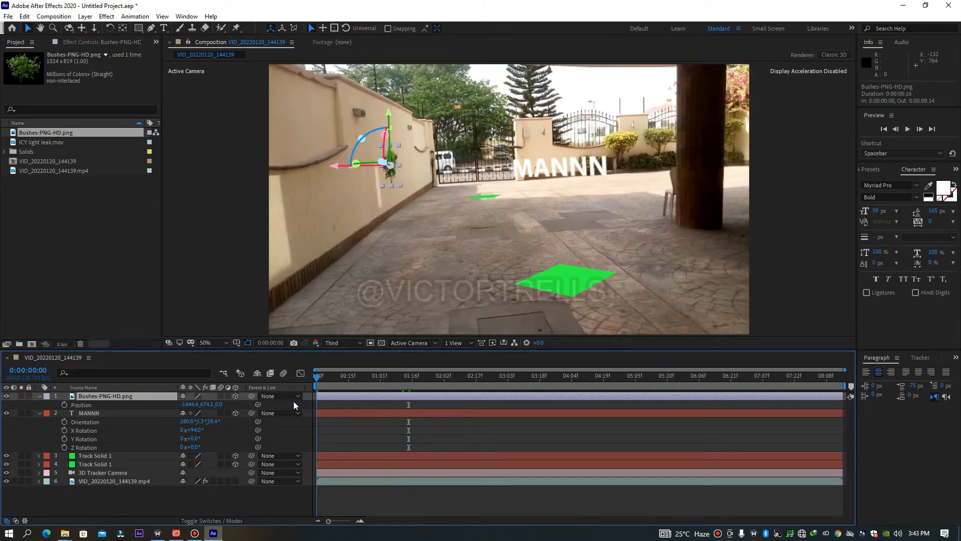
{"action": "left_click", "coordinate": [65, 405]}
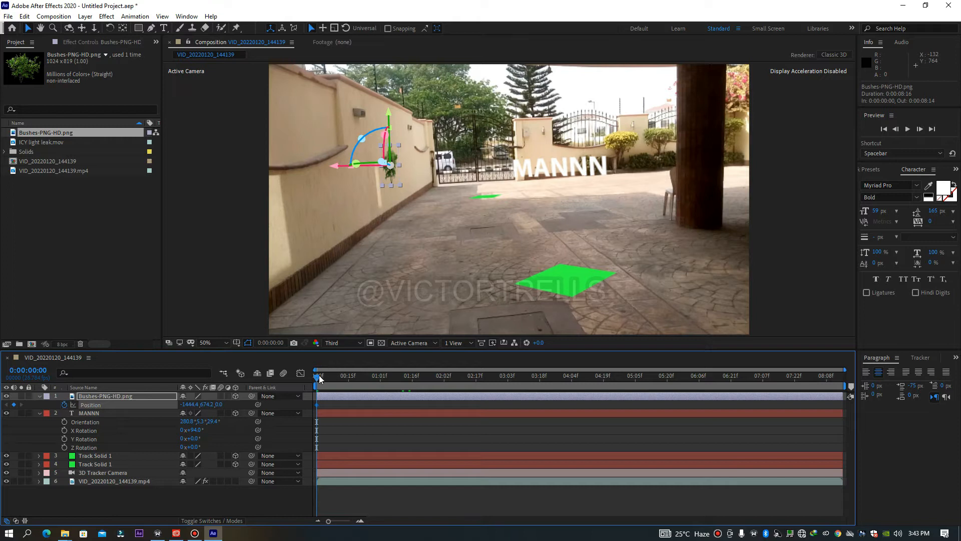
At 0:00:03:20, move the bush back along the wall to position about -822.1, 671.0, -33.3 as a second Position keyframe.
{"action": "key", "text": "space"}
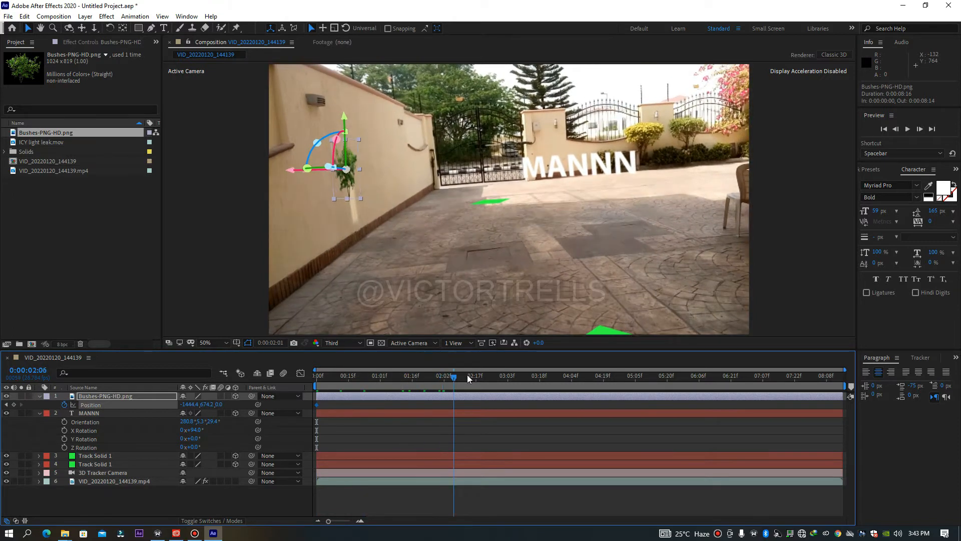
{"action": "left_click_drag", "start_coordinate": [545, 382], "coordinate": [273, 382]}
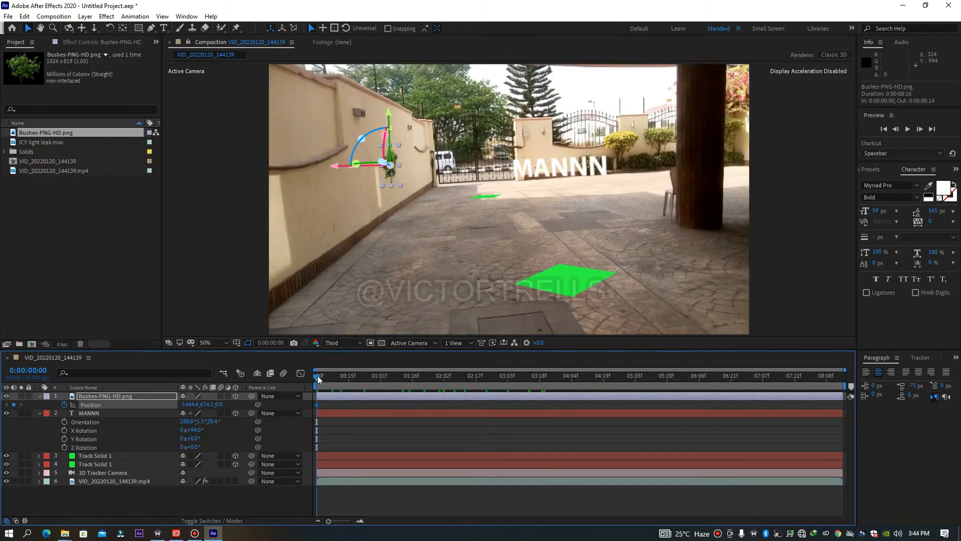
{"action": "left_click_drag", "start_coordinate": [479, 368], "coordinate": [546, 378]}
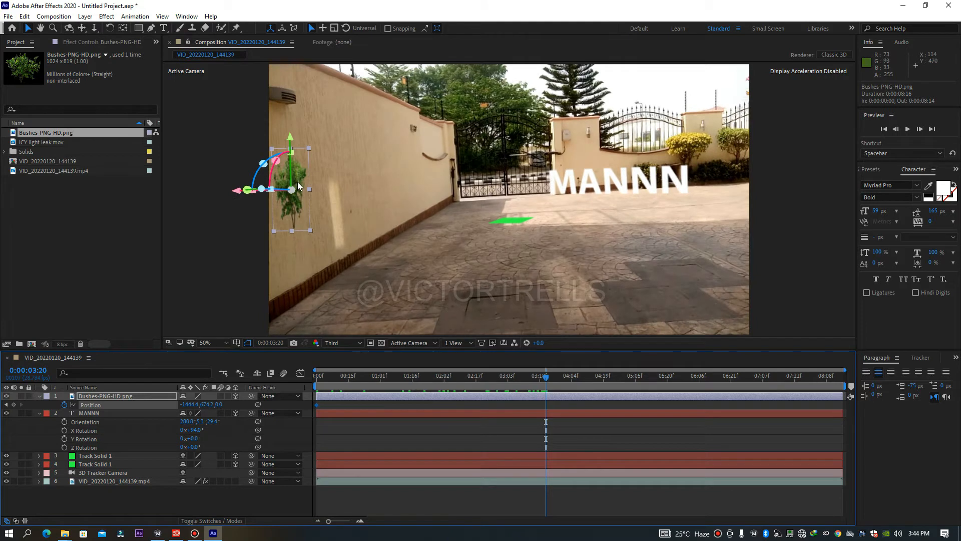
{"action": "left_click_drag", "start_coordinate": [300, 178], "coordinate": [330, 175]}
{"action": "left_click_drag", "start_coordinate": [297, 183], "coordinate": [360, 182]}
Play the keyframed bush movement from the composition's start, check it around 0:00:03:27, and return to the start.
{"action": "key", "text": "Home"}
{"action": "key", "text": "space"}
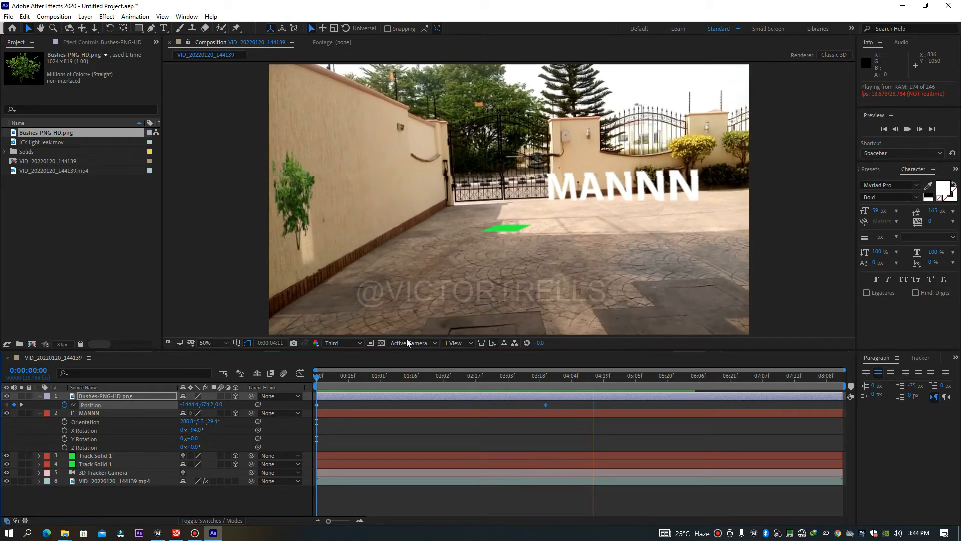
{"action": "key", "text": "space"}
{"action": "left_click", "coordinate": [542, 382]}
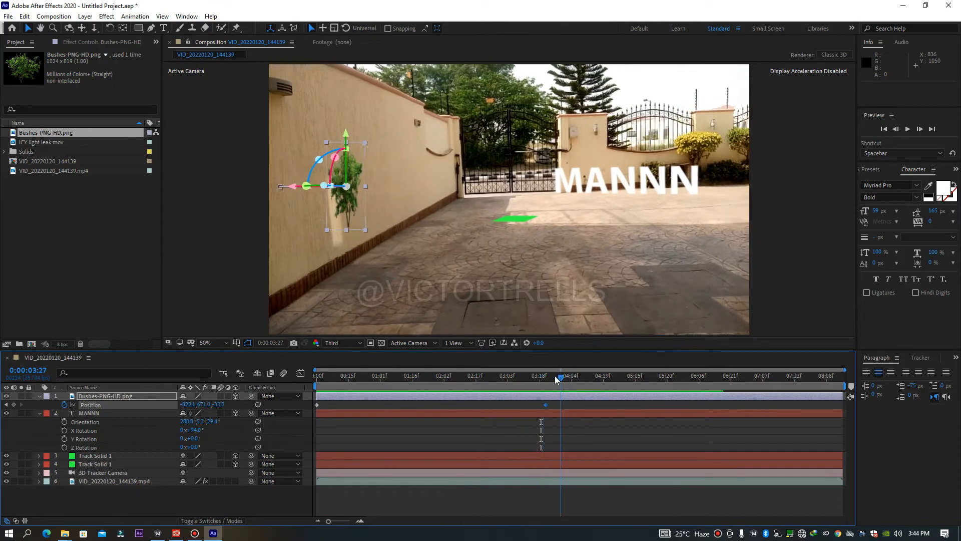
{"action": "key", "text": "Home"}
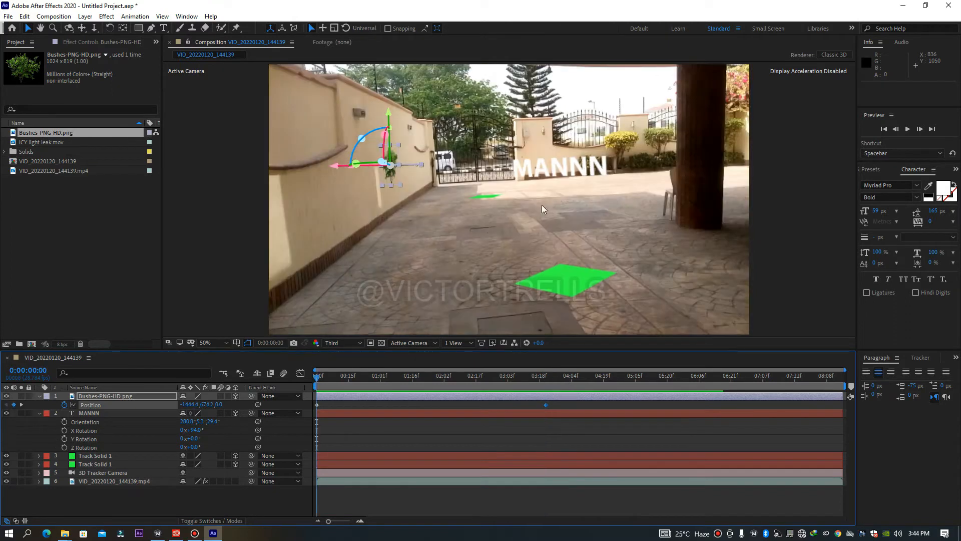
Keyframe the MANNN text layer's X Rotation at 85° at the composition's start and at 181° at 0:00:00:27.
{"action": "left_click", "coordinate": [100, 413]}
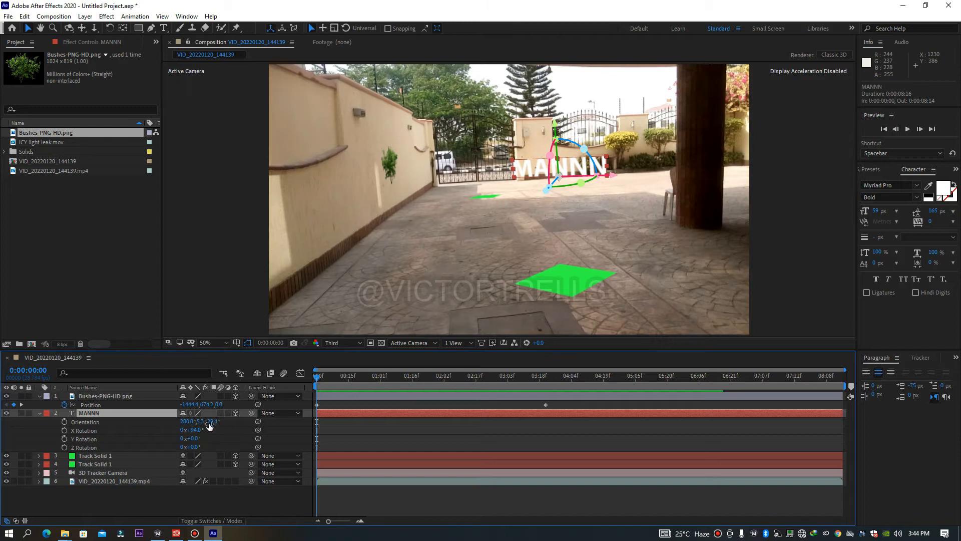
{"action": "left_click_drag", "start_coordinate": [197, 432], "coordinate": [192, 430]}
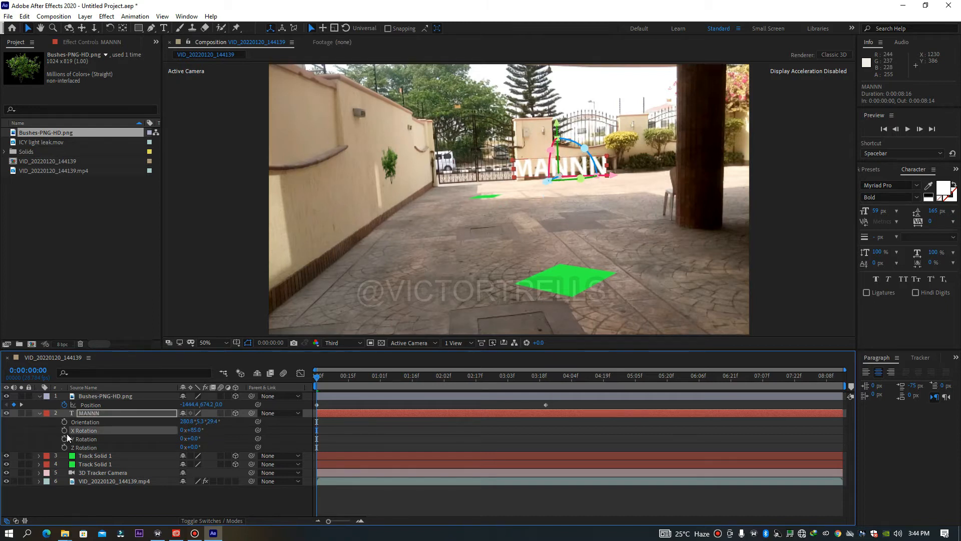
{"action": "left_click", "coordinate": [64, 431]}
{"action": "left_click_drag", "start_coordinate": [321, 379], "coordinate": [374, 377]}
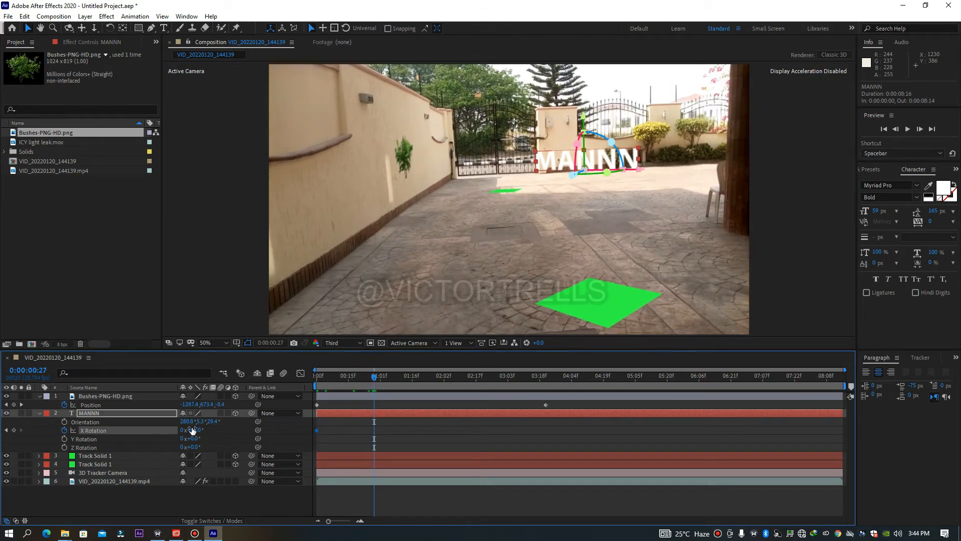
{"action": "left_click_drag", "start_coordinate": [192, 430], "coordinate": [252, 434]}
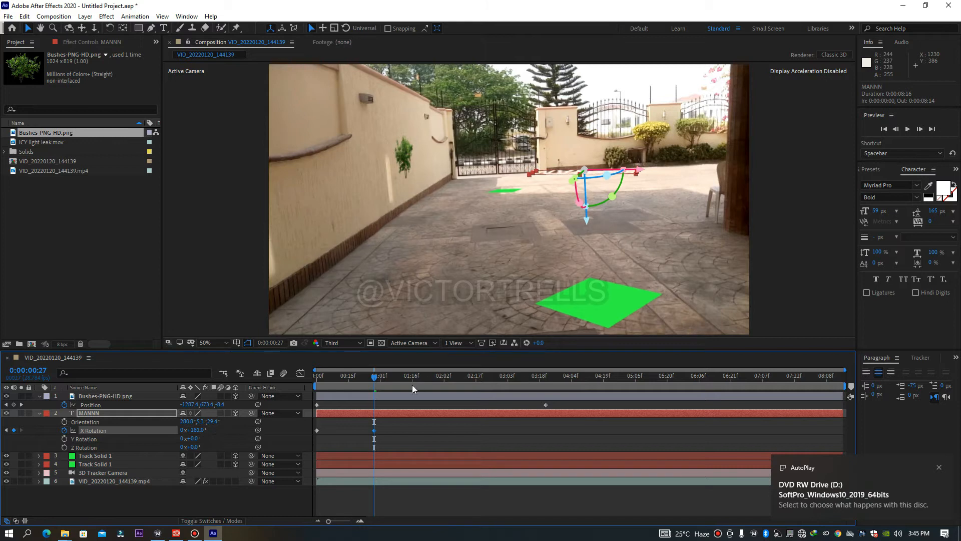
Hold the text's X Rotation at 181° with a keyframe at 0:00:01:27 and keyframe it to 72° at 0:00:02:26.
{"action": "left_click_drag", "start_coordinate": [428, 388], "coordinate": [436, 389]}
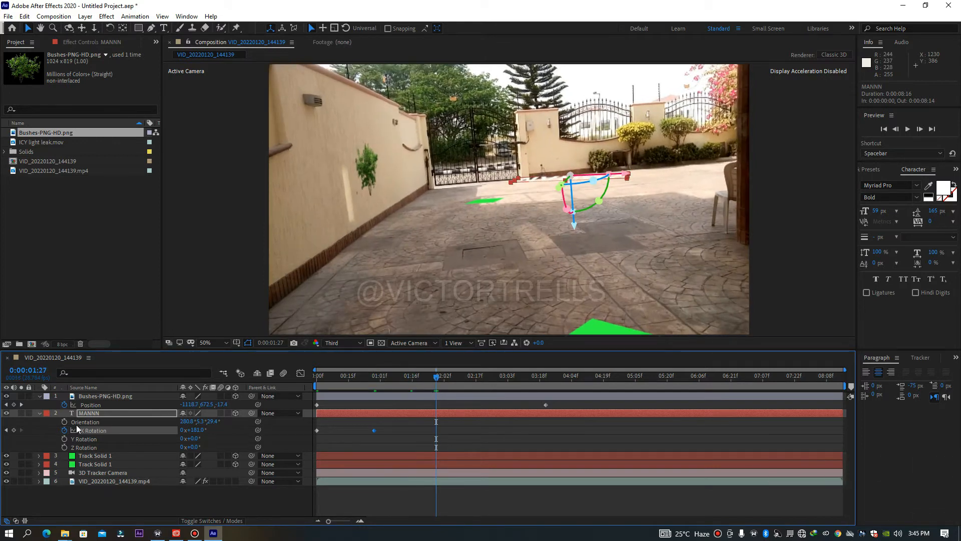
{"action": "left_click", "coordinate": [14, 429]}
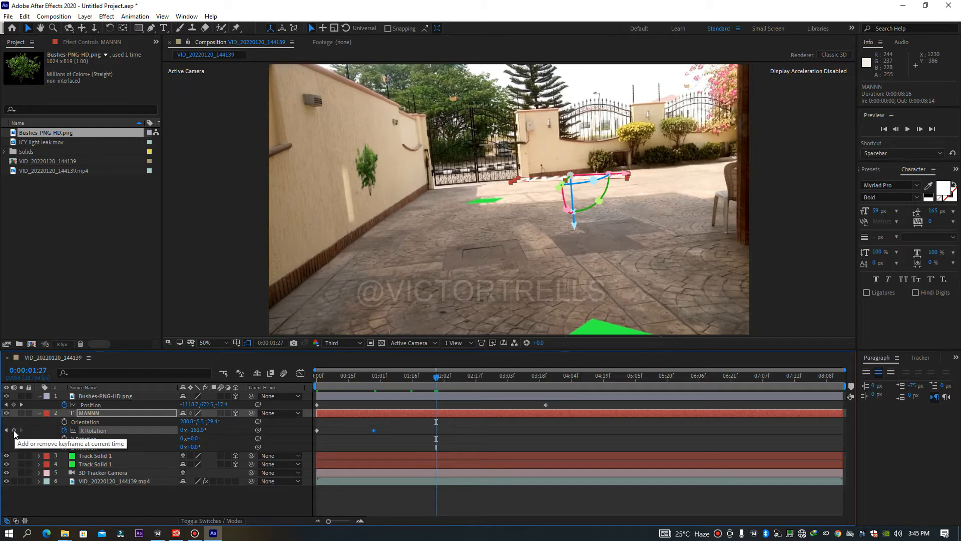
{"action": "left_click", "coordinate": [374, 429]}
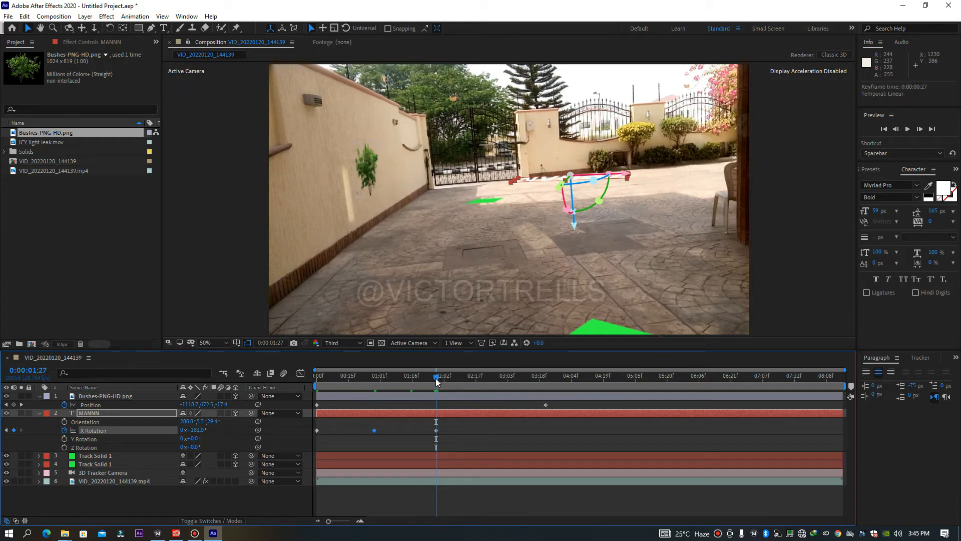
{"action": "left_click_drag", "start_coordinate": [436, 377], "coordinate": [469, 386]}
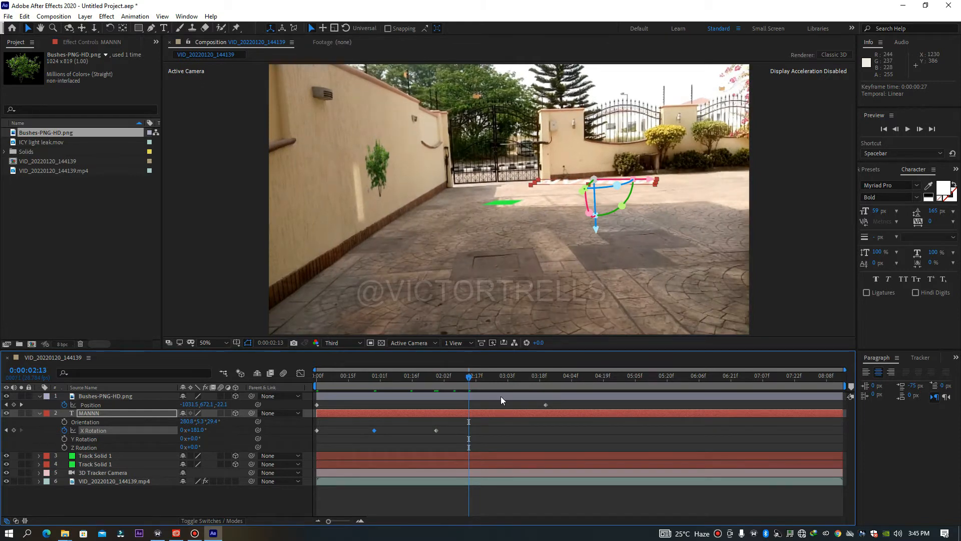
{"action": "left_click", "coordinate": [497, 378]}
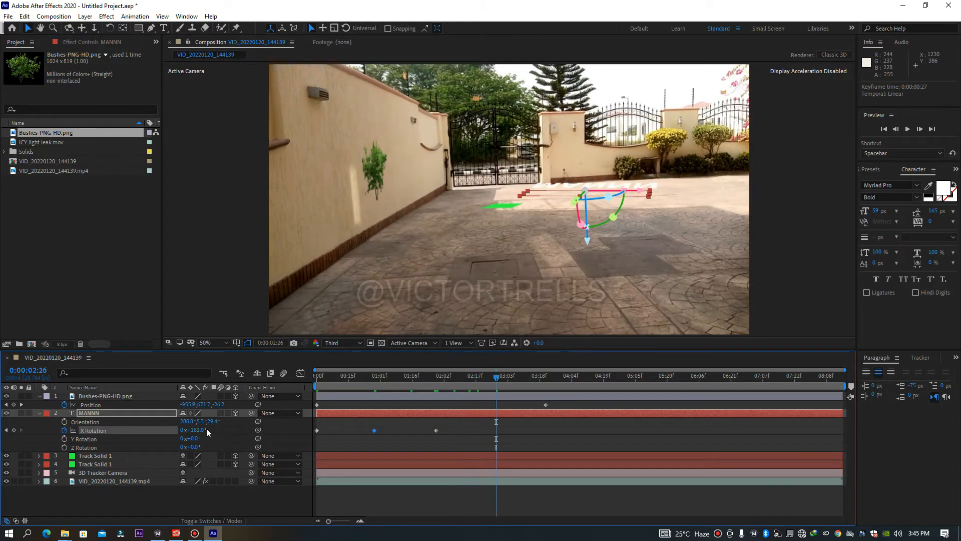
{"action": "left_click_drag", "start_coordinate": [185, 430], "coordinate": [145, 430]}
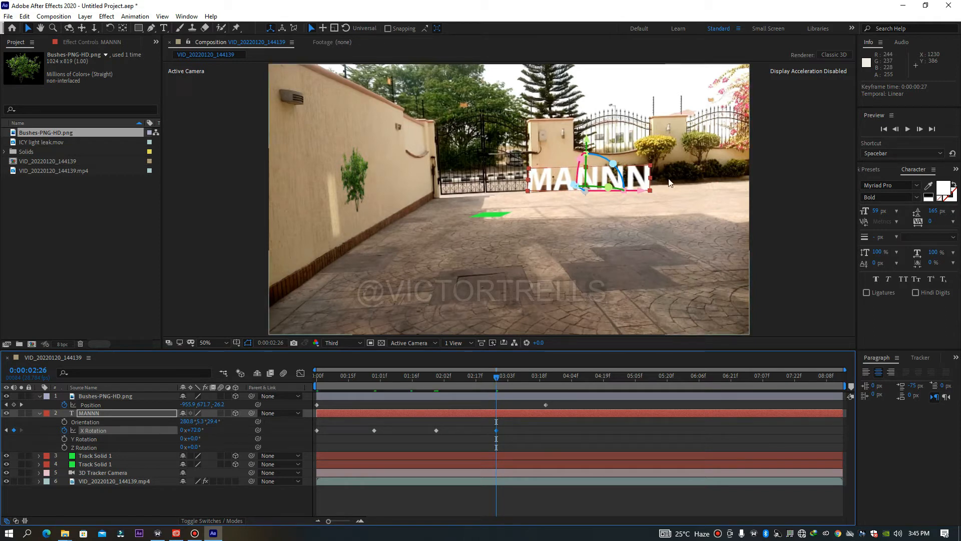
Keyframe the MANNN text's Y Rotation at 0° at 0:00:02:26 and -270° at 0:00:03:16, and move the second keyframe to 0:00:04:02.
{"action": "left_click_drag", "start_coordinate": [193, 438], "coordinate": [200, 439]}
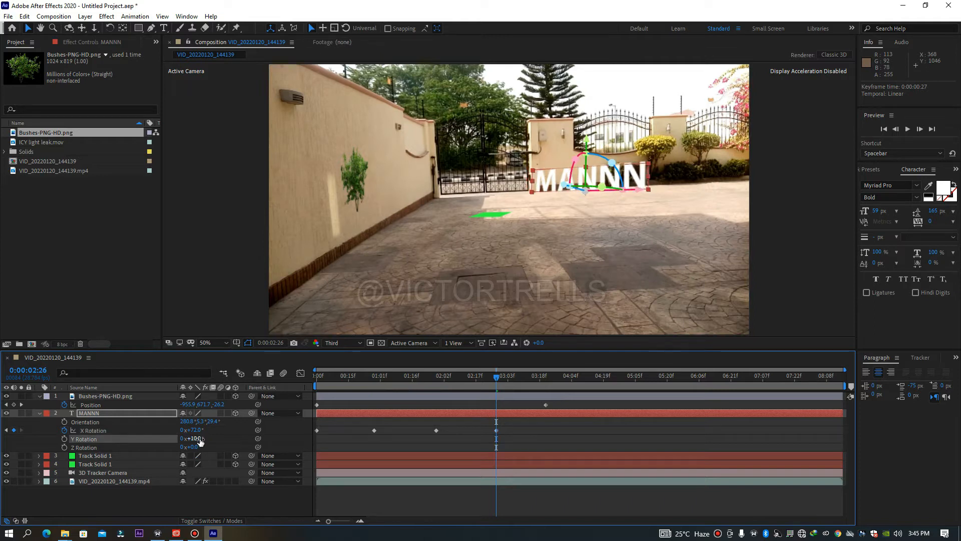
{"action": "key", "text": "ctrl+z"}
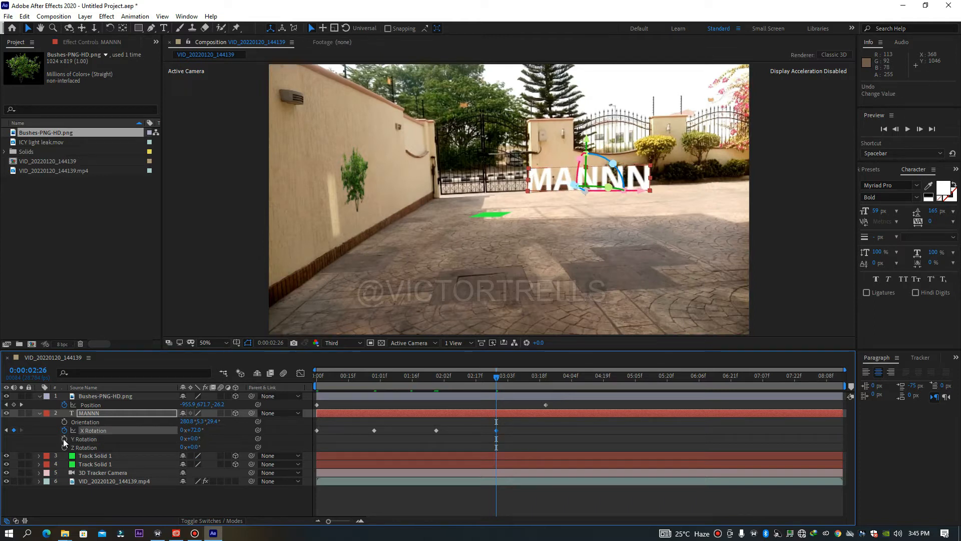
{"action": "left_click", "coordinate": [66, 440]}
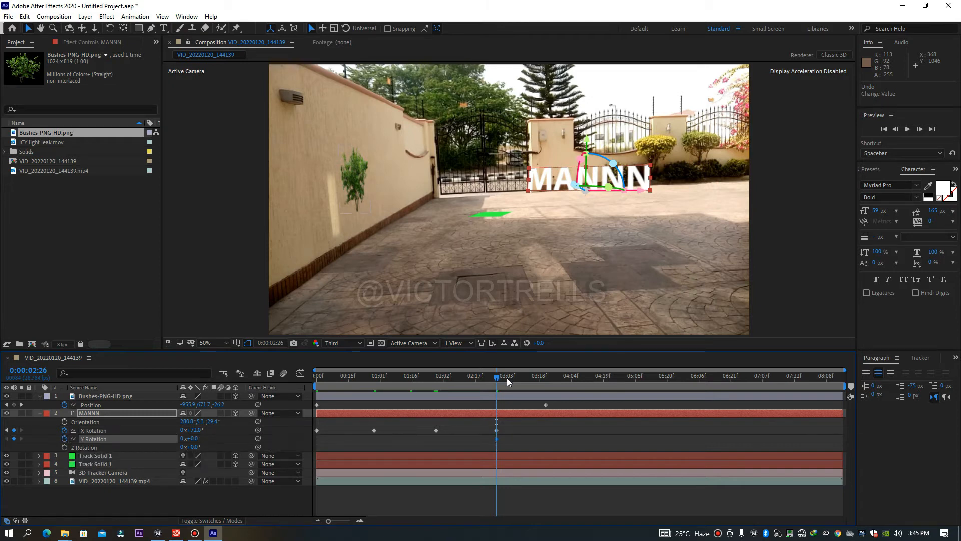
{"action": "left_click_drag", "start_coordinate": [528, 381], "coordinate": [539, 381]}
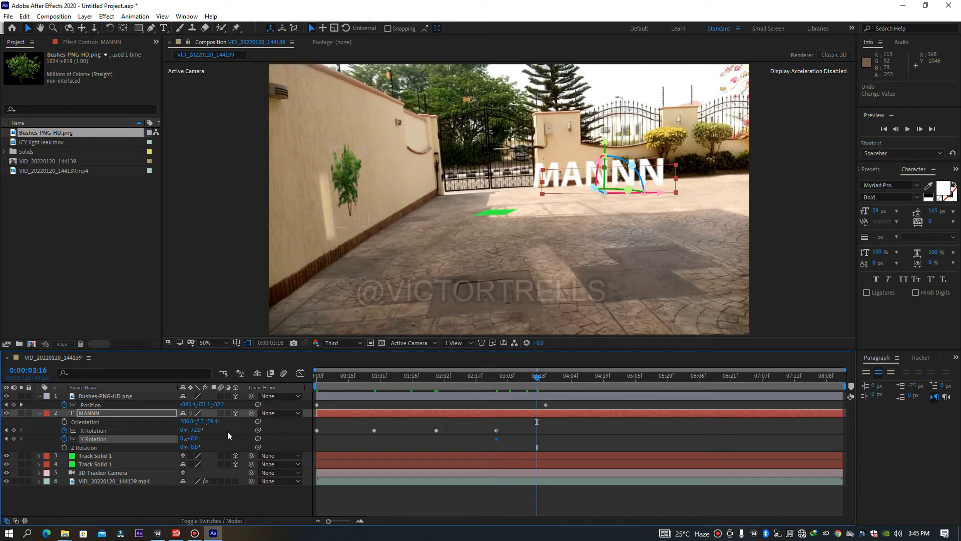
{"action": "left_click_drag", "start_coordinate": [199, 439], "coordinate": [169, 392]}
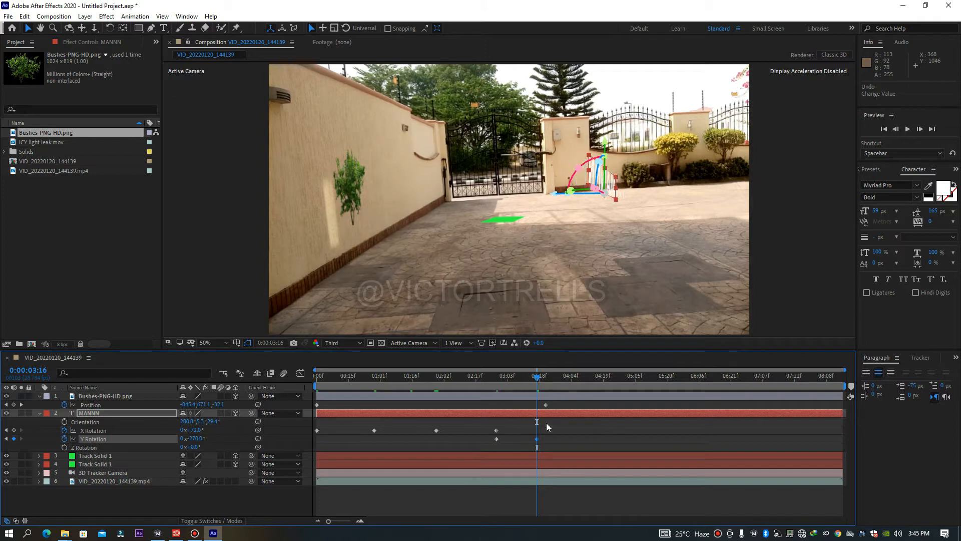
{"action": "left_click_drag", "start_coordinate": [537, 438], "coordinate": [569, 439]}
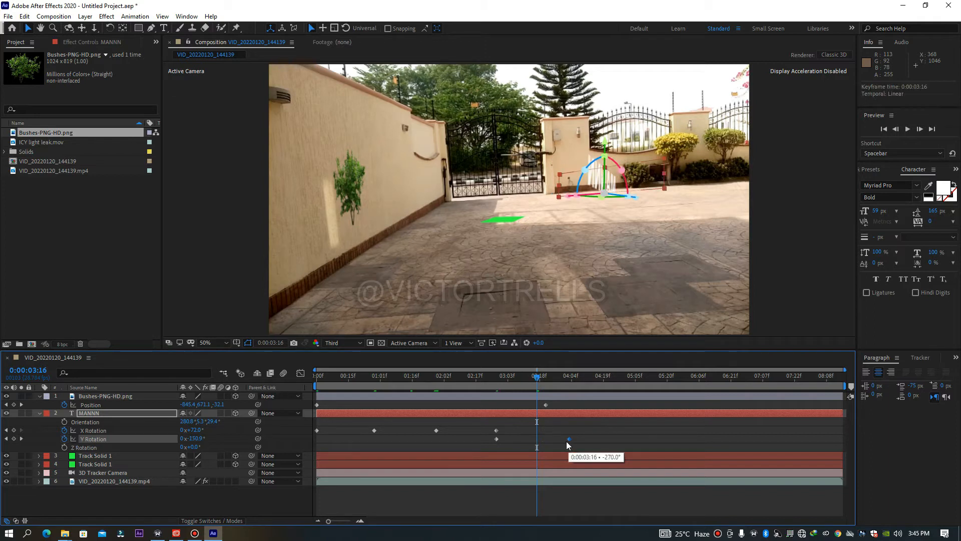
Play the composition from its start and scrub through the keyframes to check the text's X and Y rotation animation.
{"action": "key", "text": "Home"}
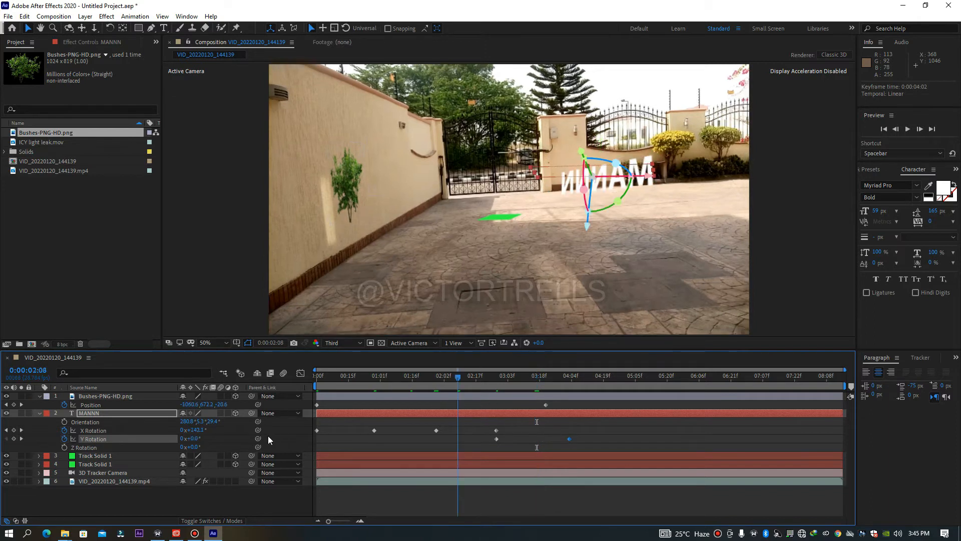
{"action": "key", "text": "space"}
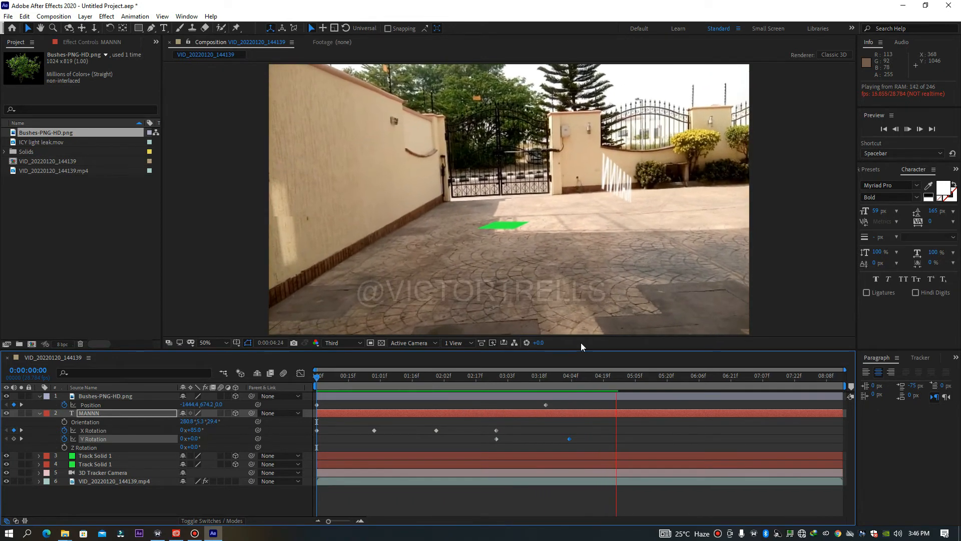
{"action": "left_click", "coordinate": [346, 377]}
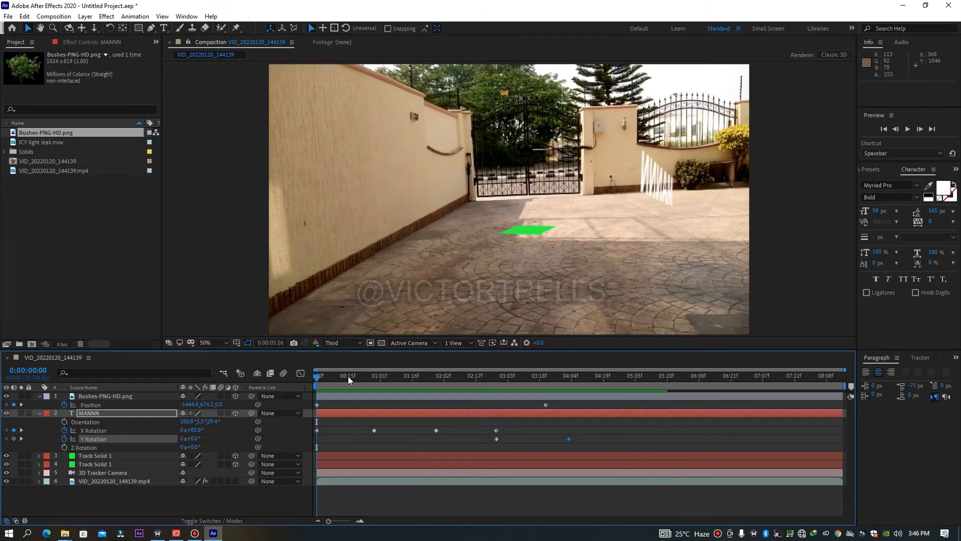
{"action": "left_click", "coordinate": [332, 377]}
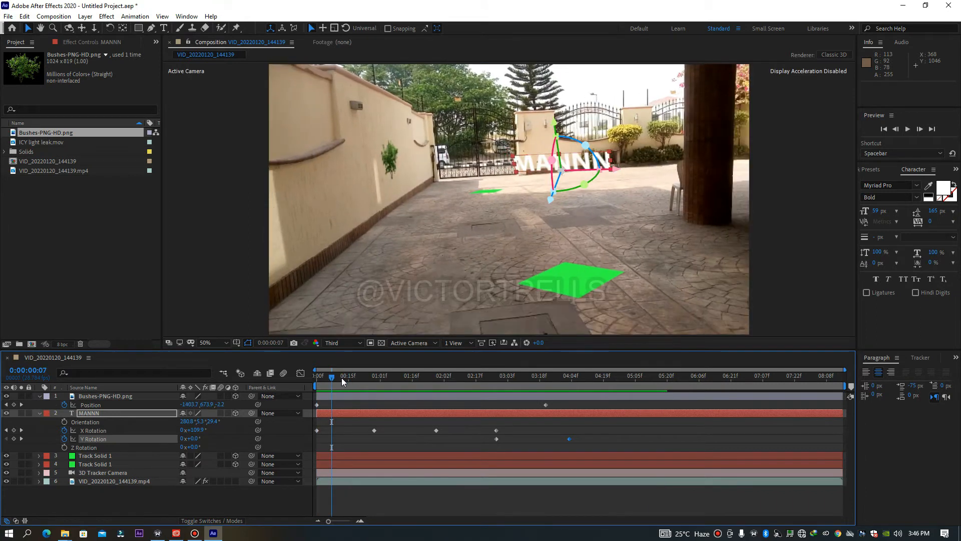
{"action": "left_click_drag", "start_coordinate": [471, 383], "coordinate": [580, 394]}
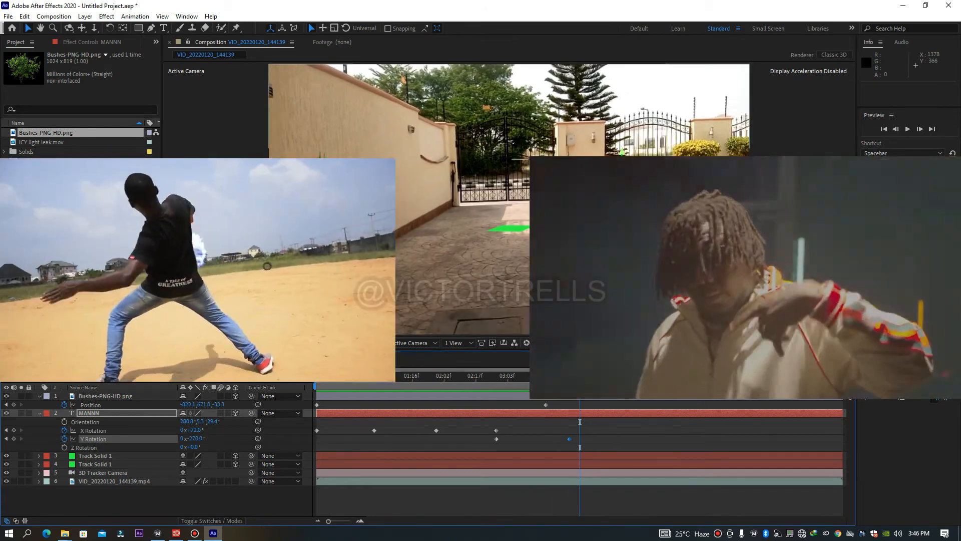
{"action": "left_click", "coordinate": [479, 378]}
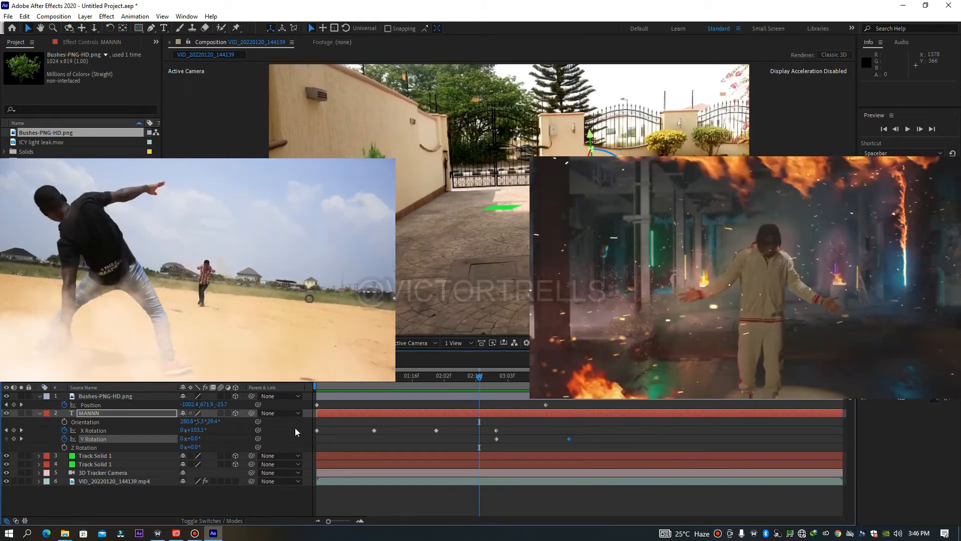
Create a null from a 3D Camera Tracker point on the ground behind the large green solid at the composition's start.
{"action": "left_click", "coordinate": [102, 482]}
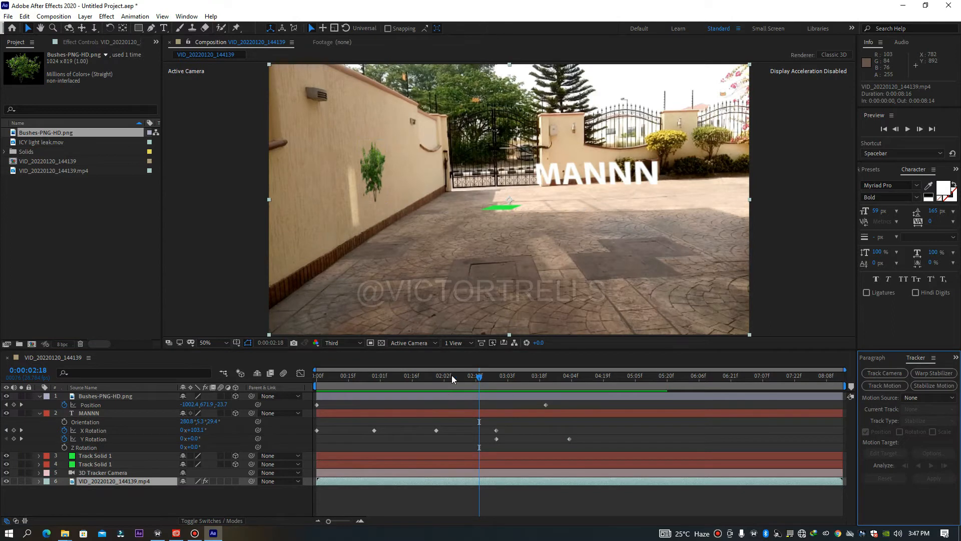
{"action": "left_click", "coordinate": [308, 373]}
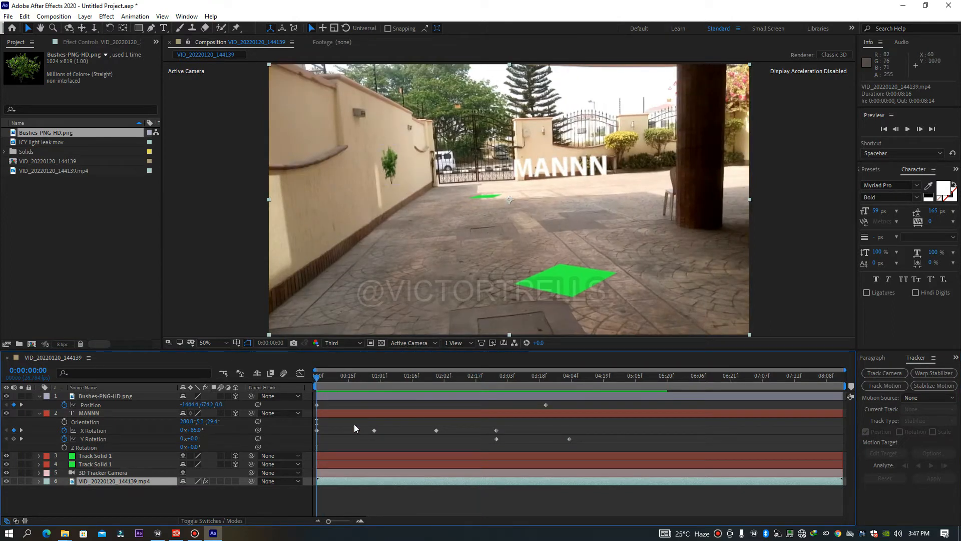
{"action": "left_click", "coordinate": [371, 473]}
{"action": "left_click", "coordinate": [363, 481]}
{"action": "left_click", "coordinate": [85, 42]}
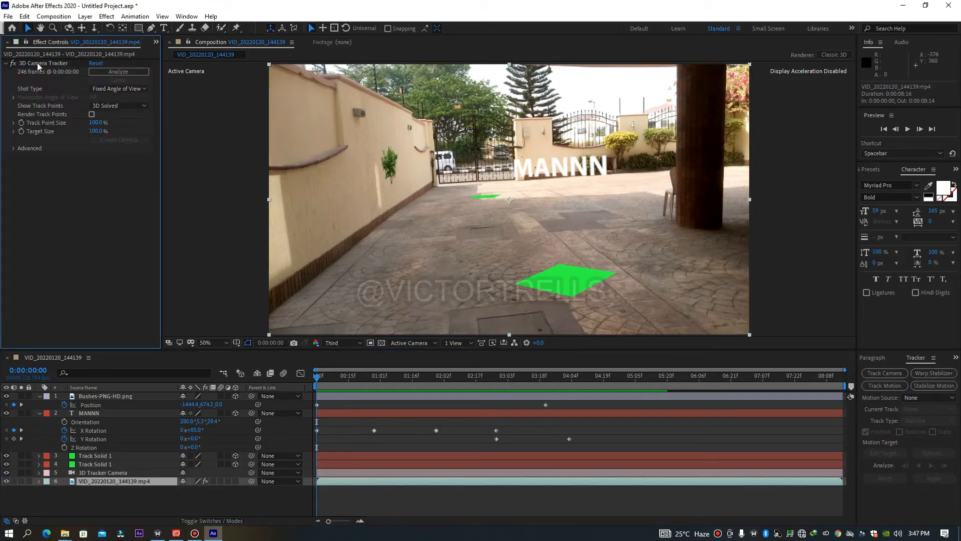
{"action": "right_click", "coordinate": [576, 248]}
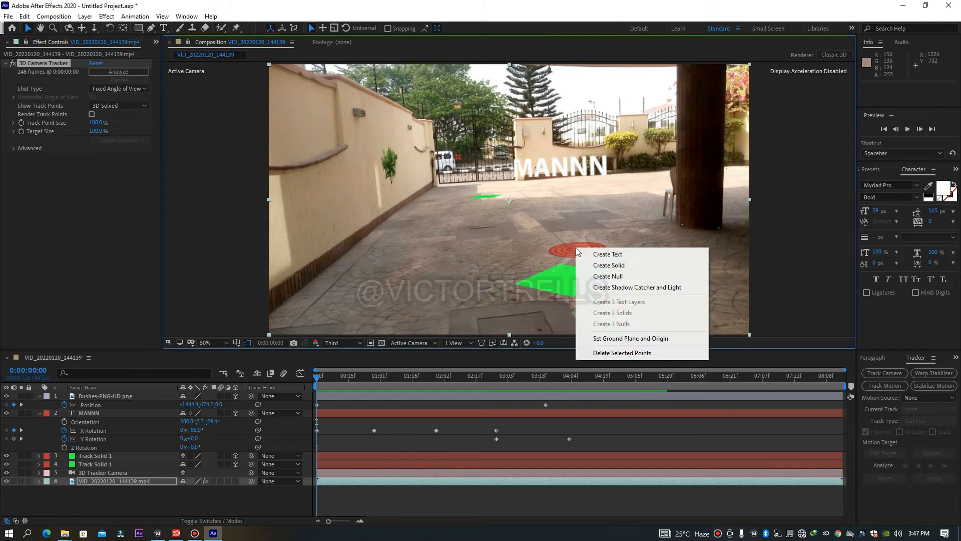
{"action": "left_click", "coordinate": [607, 277]}
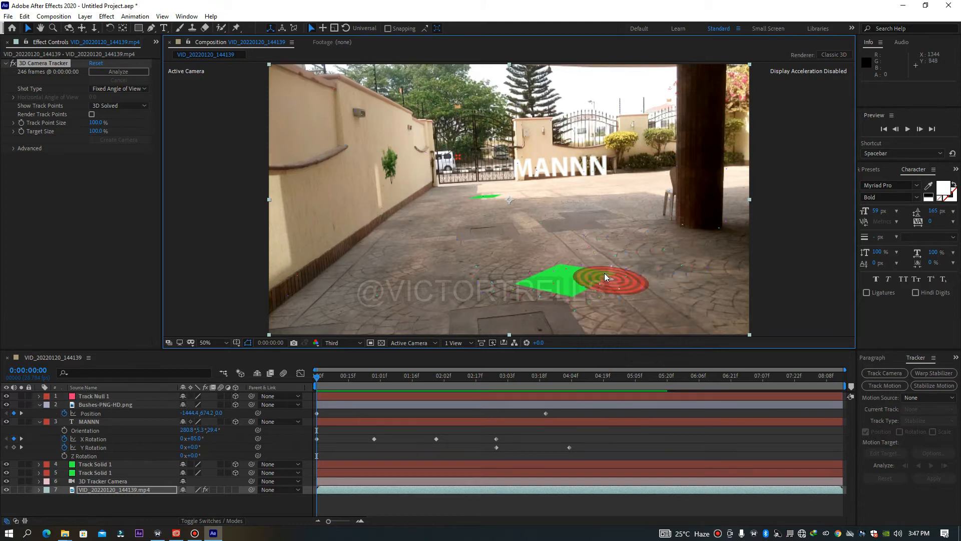
Select the new track null, then scrub and play through the composition to check how it holds to the ground.
{"action": "left_click", "coordinate": [474, 398]}
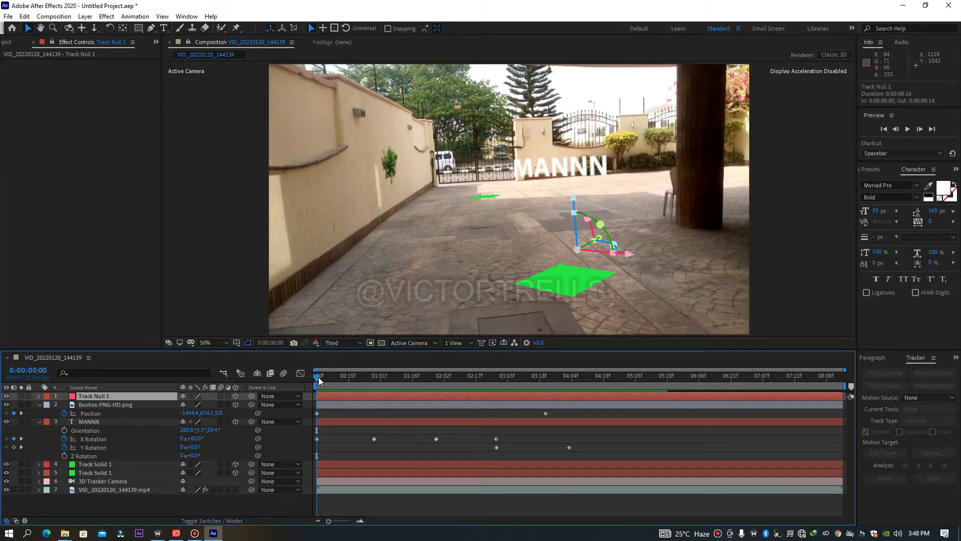
{"action": "left_click_drag", "start_coordinate": [355, 377], "coordinate": [425, 387]}
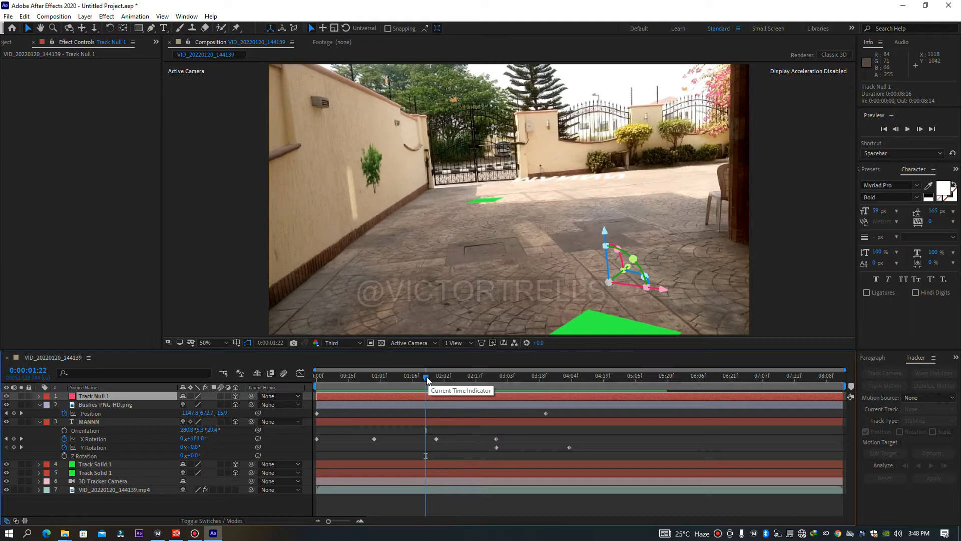
{"action": "left_click_drag", "start_coordinate": [358, 377], "coordinate": [311, 382]}
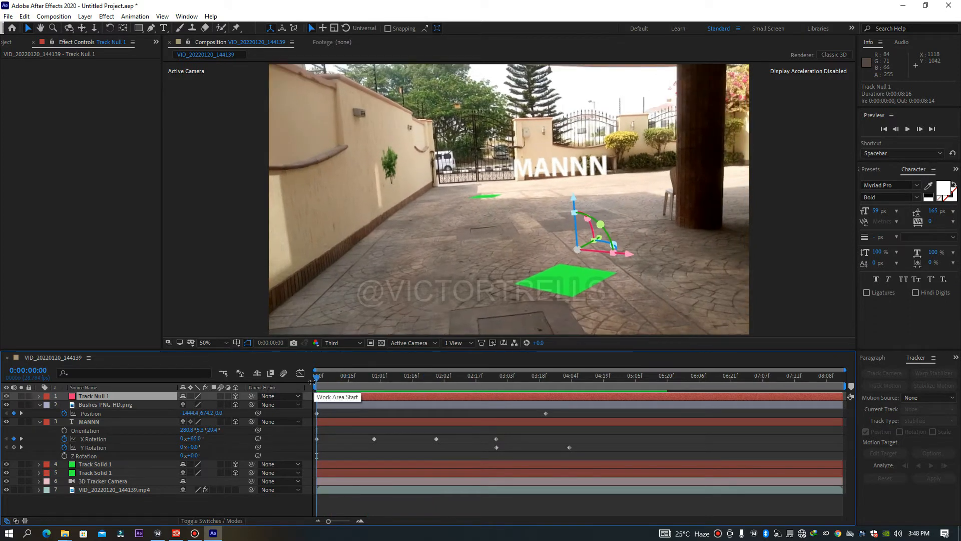
{"action": "key", "text": "space"}
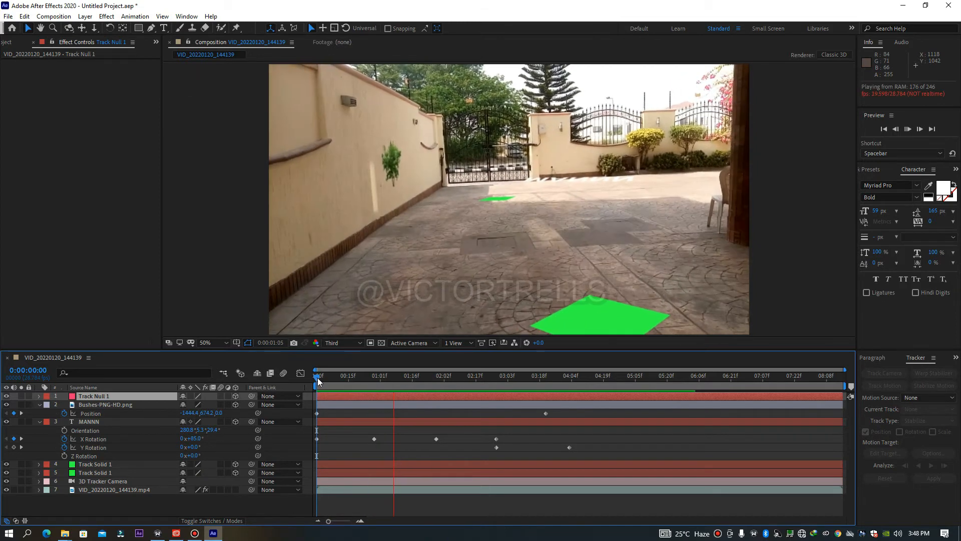
{"action": "left_click", "coordinate": [574, 382]}
{"action": "left_click_drag", "start_coordinate": [596, 392], "coordinate": [358, 383]}
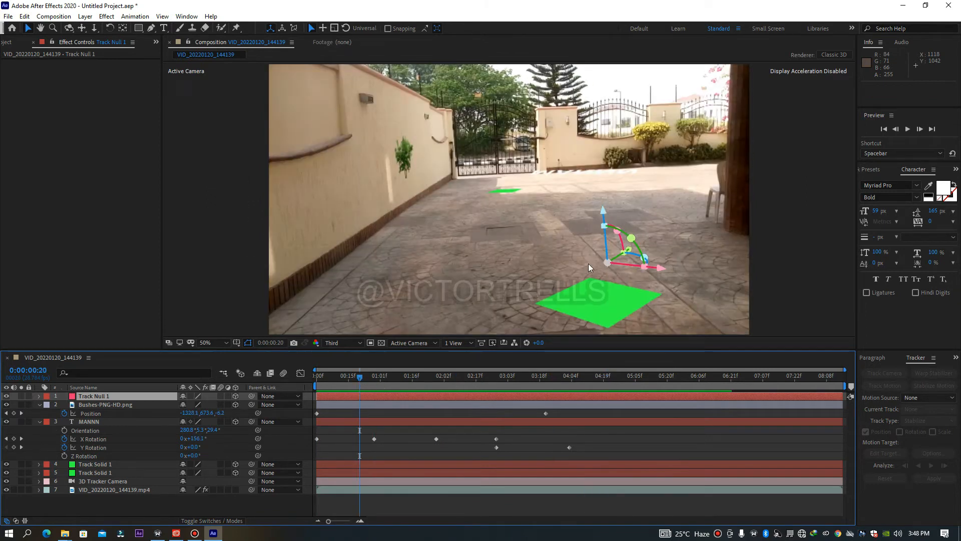
Add ICY light leak.mov to the courtyard composition as the topmost layer, above Track Null 1, and scale it to 32%.
{"action": "left_click", "coordinate": [147, 404]}
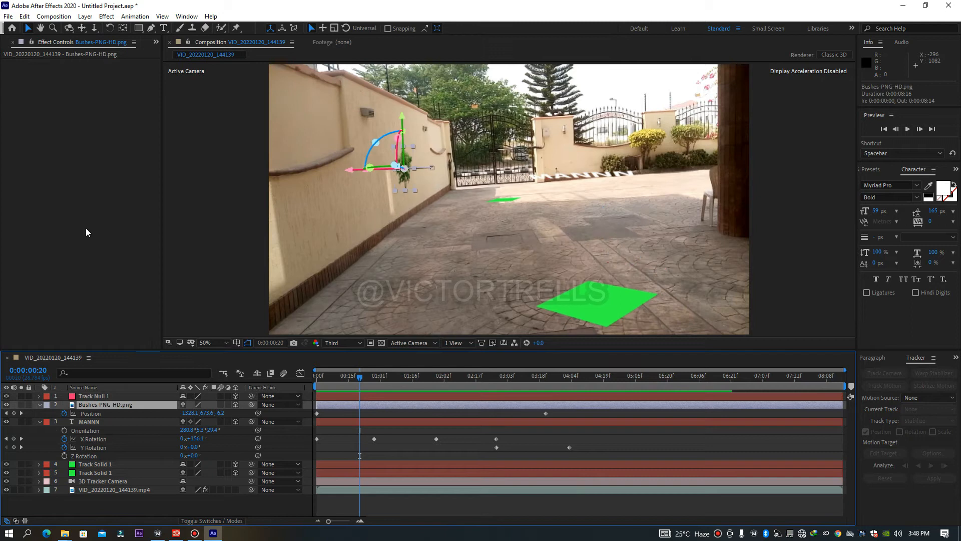
{"action": "left_click", "coordinate": [156, 43]}
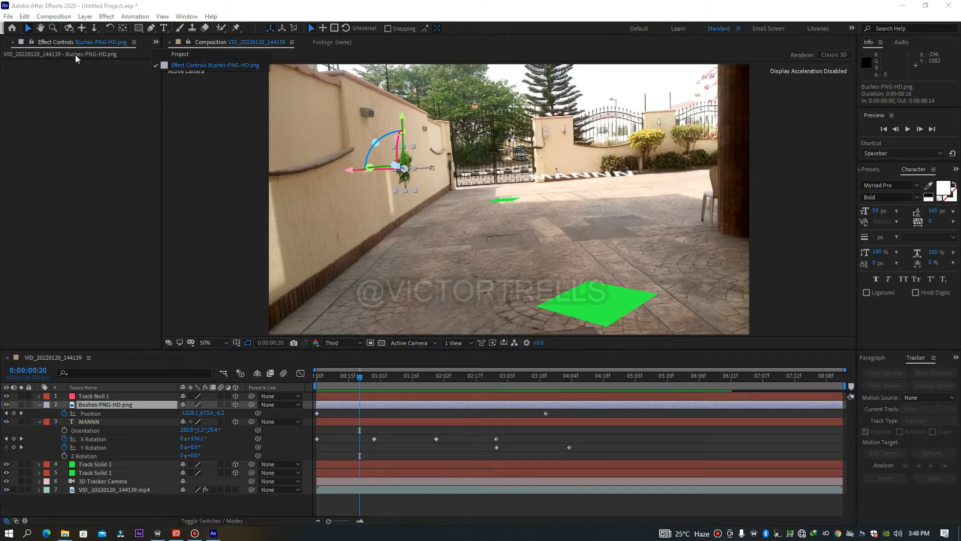
{"action": "left_click", "coordinate": [156, 44]}
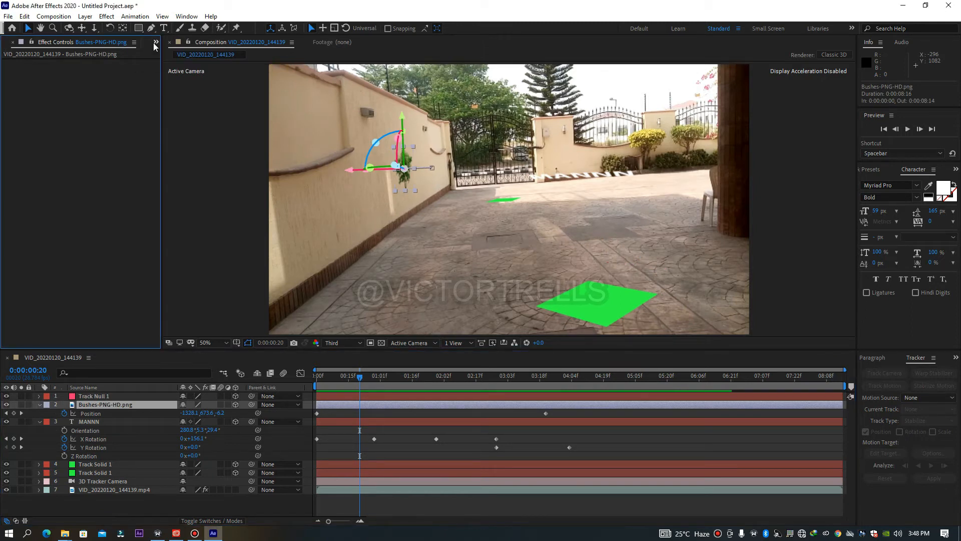
{"action": "left_click", "coordinate": [156, 44]}
{"action": "left_click", "coordinate": [187, 55]}
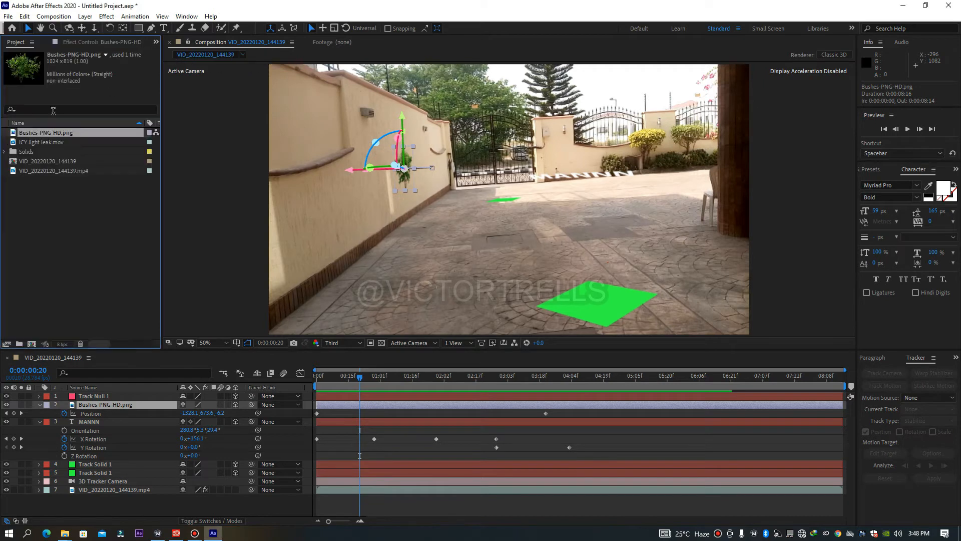
{"action": "left_click", "coordinate": [35, 143]}
{"action": "left_click_drag", "start_coordinate": [44, 141], "coordinate": [106, 392]}
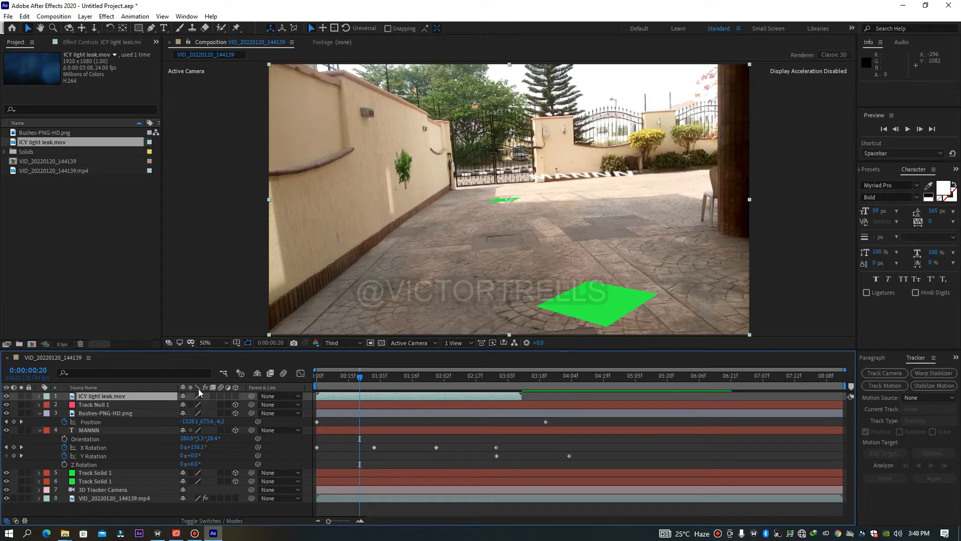
{"action": "key", "text": "s"}
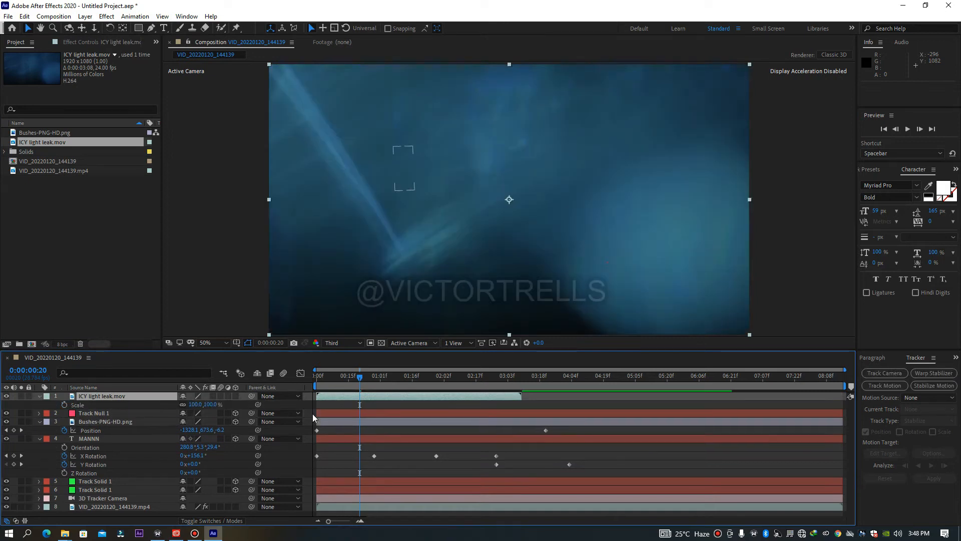
{"action": "left_click_drag", "start_coordinate": [195, 404], "coordinate": [162, 408]}
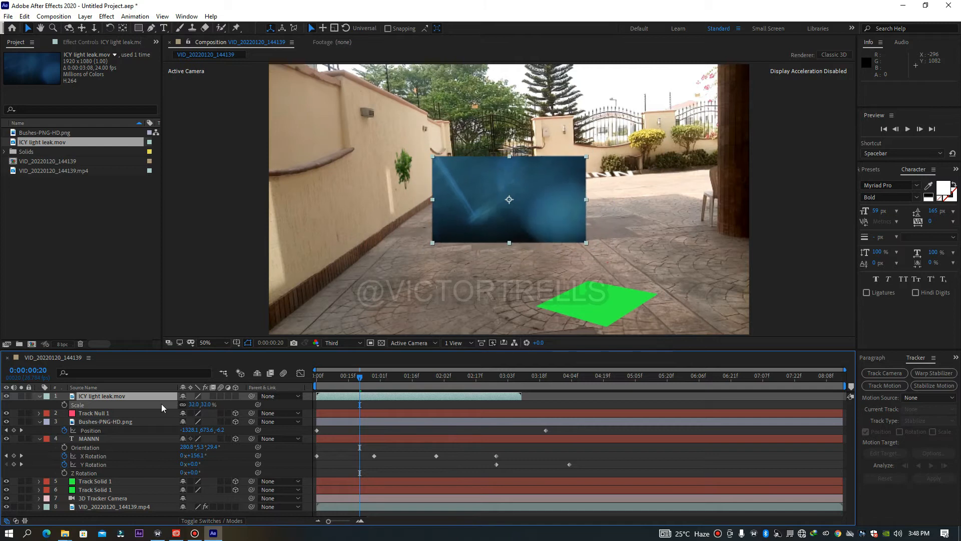
Parent the ICY light leak.mov layer to Track Null 1 and check the assigned parent.
{"action": "left_click", "coordinate": [401, 415]}
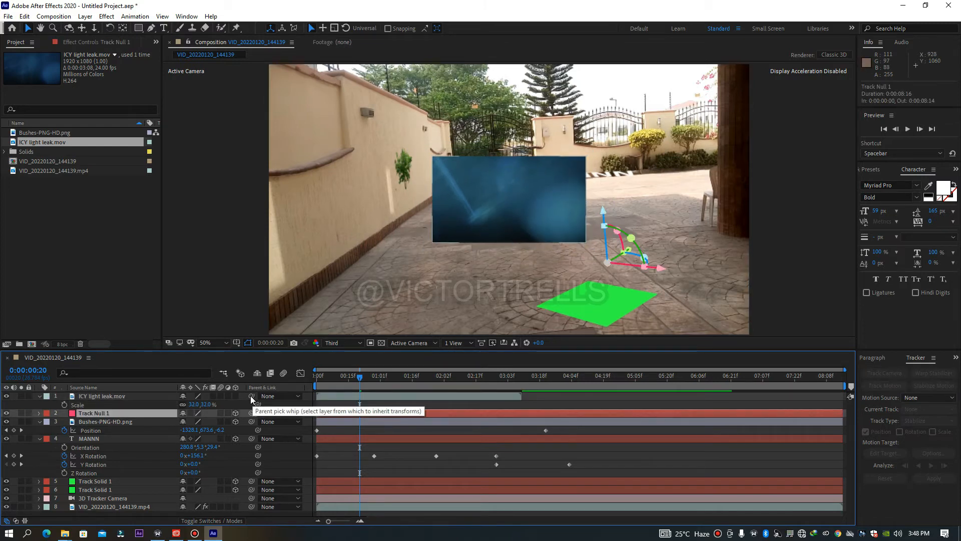
{"action": "left_click_drag", "start_coordinate": [222, 405], "coordinate": [155, 413]}
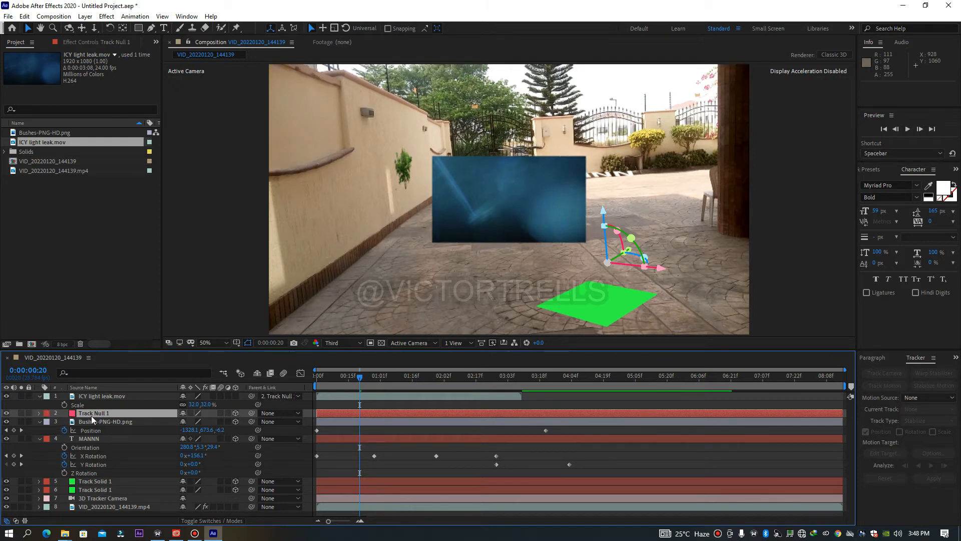
{"action": "left_click", "coordinate": [280, 396]}
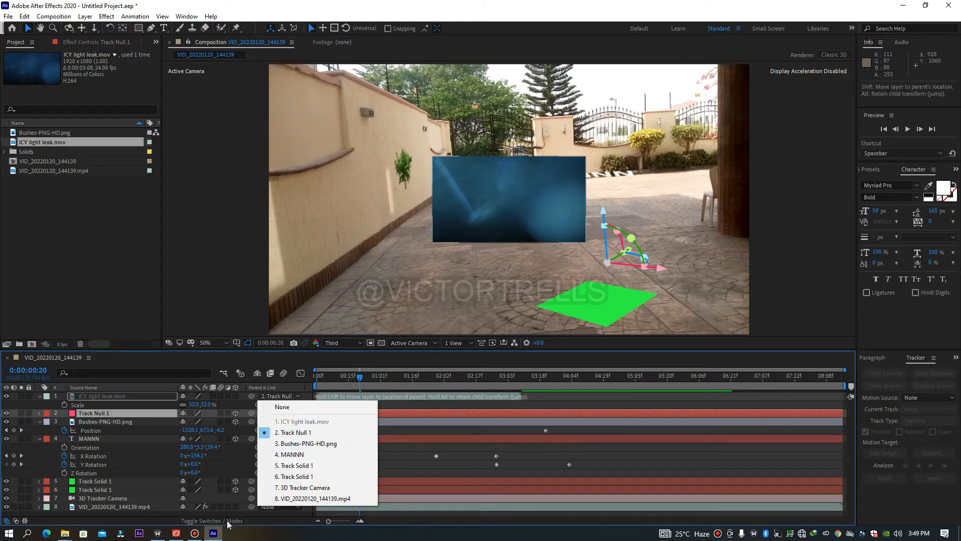
{"action": "left_click", "coordinate": [203, 522]}
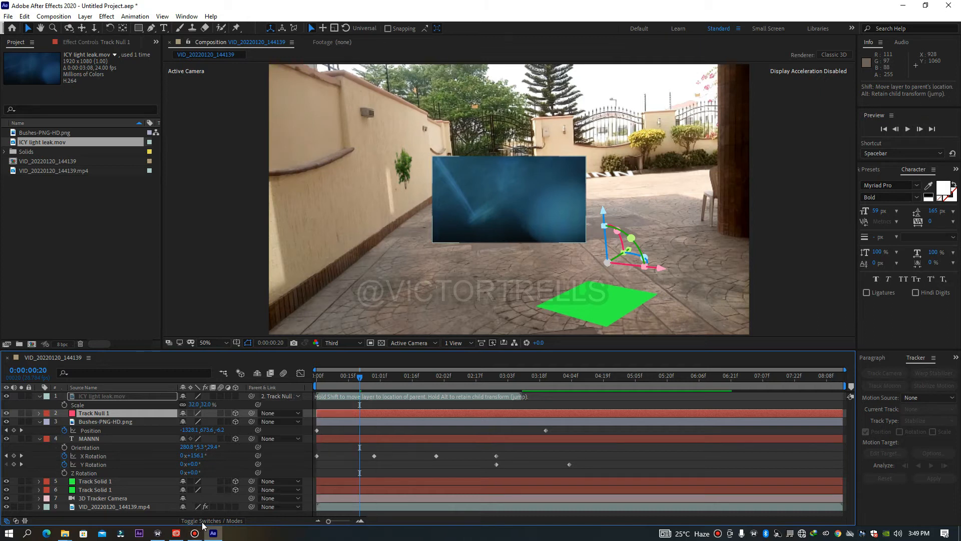
{"action": "left_click", "coordinate": [203, 522]}
{"action": "left_click", "coordinate": [202, 522]}
{"action": "left_click", "coordinate": [203, 523]}
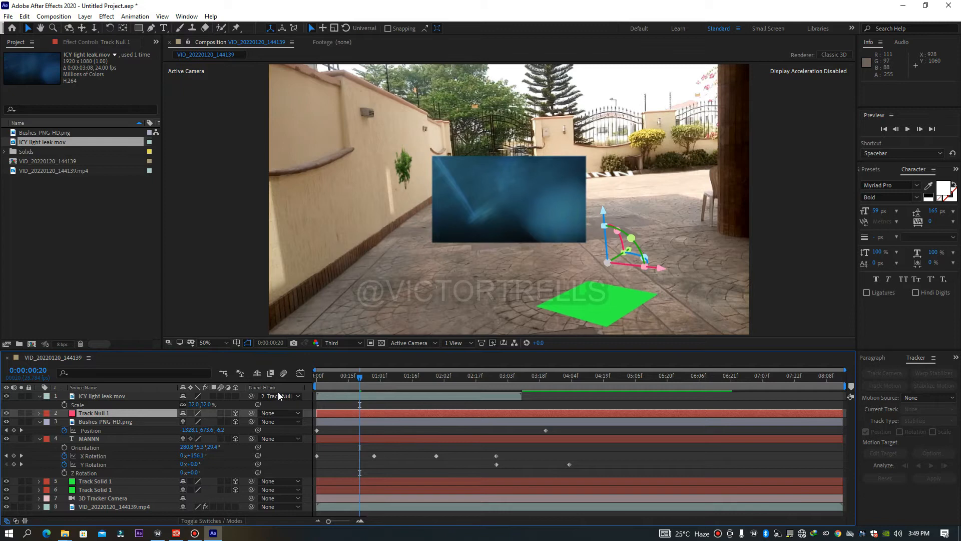
Play the composition from its start and scrub to 0:00:01:21 to check how the parented light leak follows the null.
{"action": "left_click_drag", "start_coordinate": [357, 377], "coordinate": [296, 377]}
{"action": "key", "text": "space"}
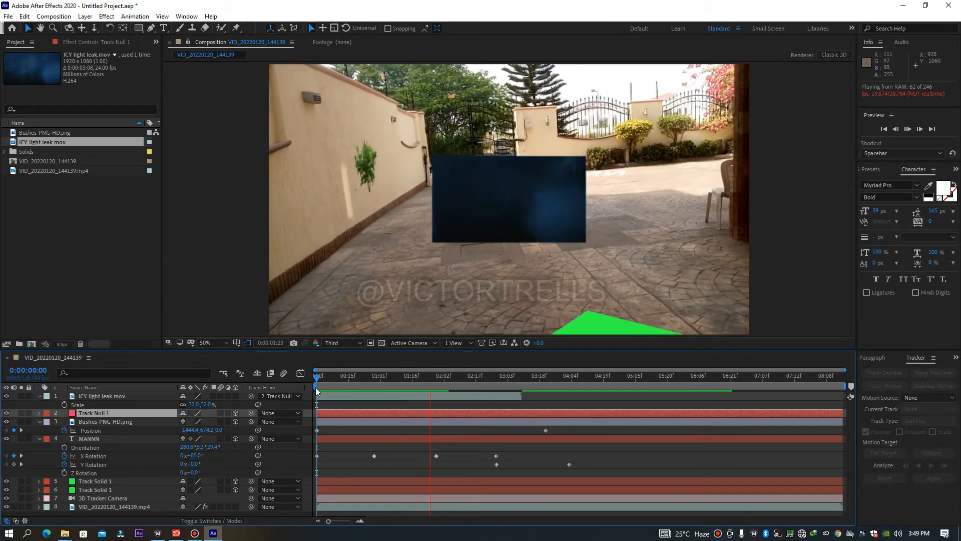
{"action": "key", "text": "space"}
{"action": "left_click_drag", "start_coordinate": [407, 389], "coordinate": [423, 392]}
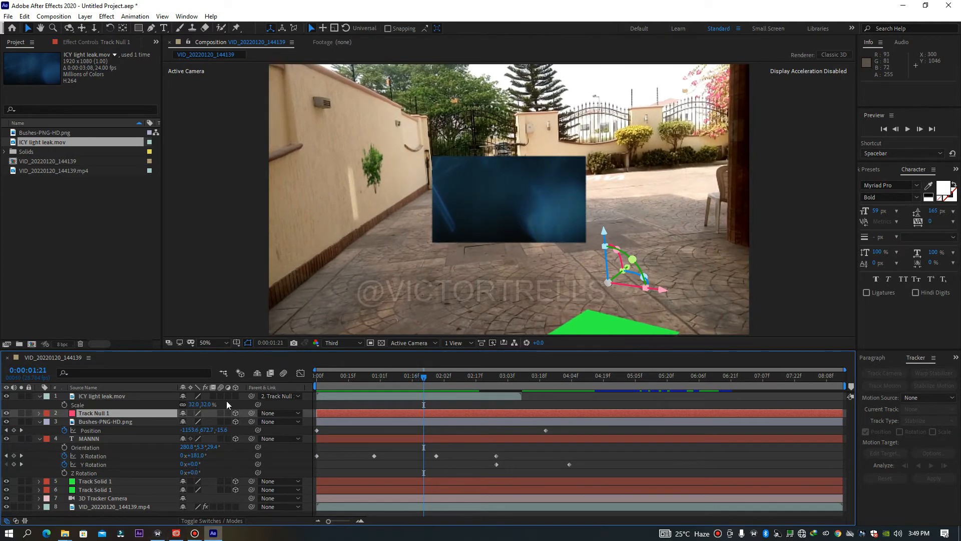
Make the parented ICY light leak.mov a 3D layer and play the composition from its start to check how it tracks.
{"action": "left_click", "coordinate": [160, 396]}
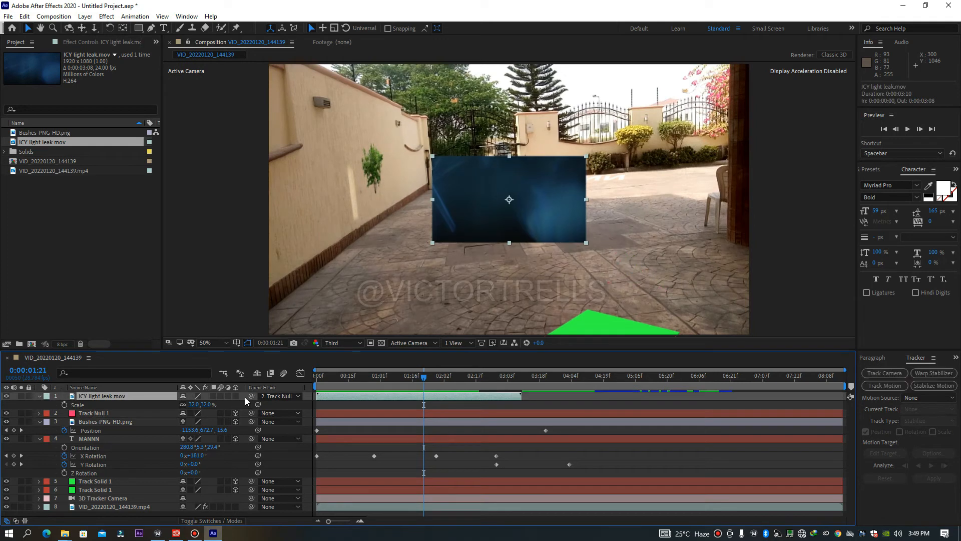
{"action": "left_click", "coordinate": [235, 395]}
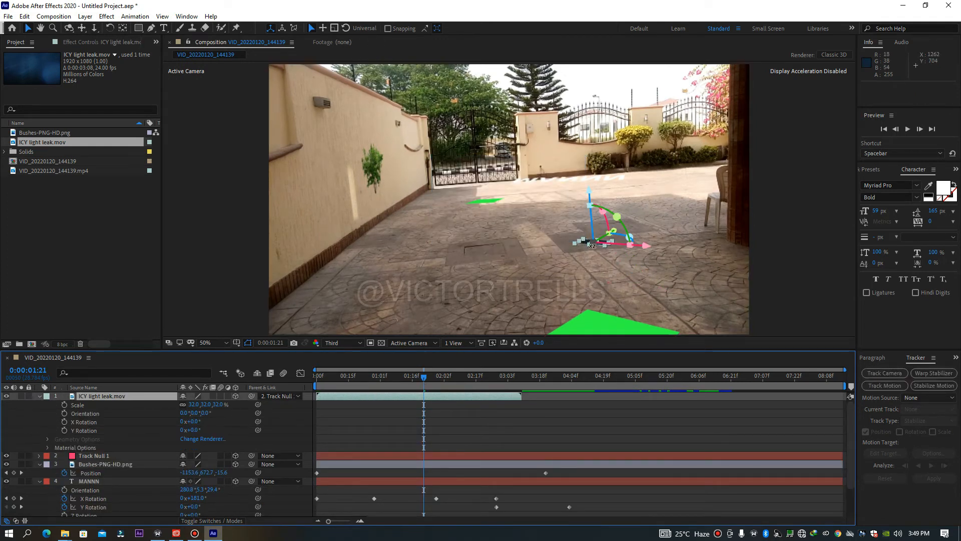
{"action": "left_click_drag", "start_coordinate": [424, 381], "coordinate": [286, 382]}
{"action": "key", "text": "space"}
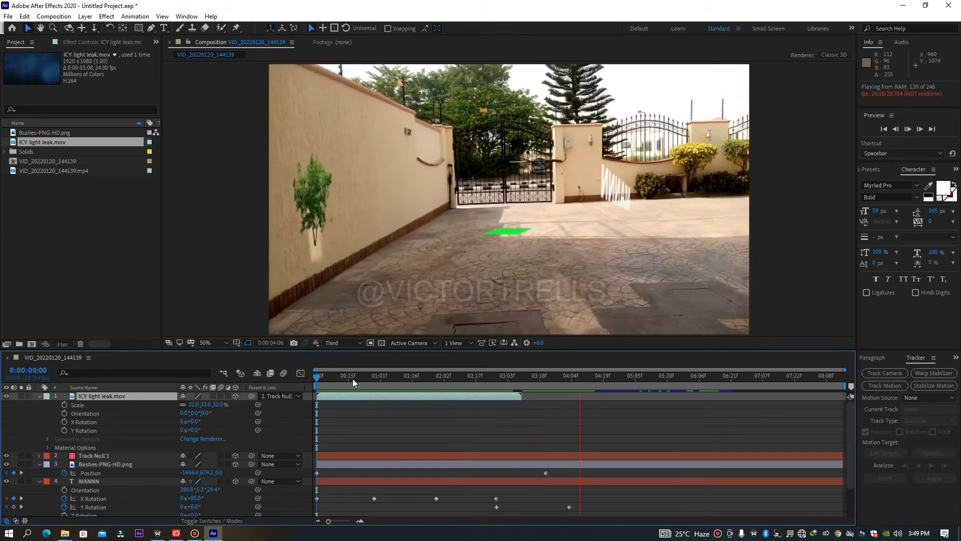
{"action": "left_click", "coordinate": [420, 382]}
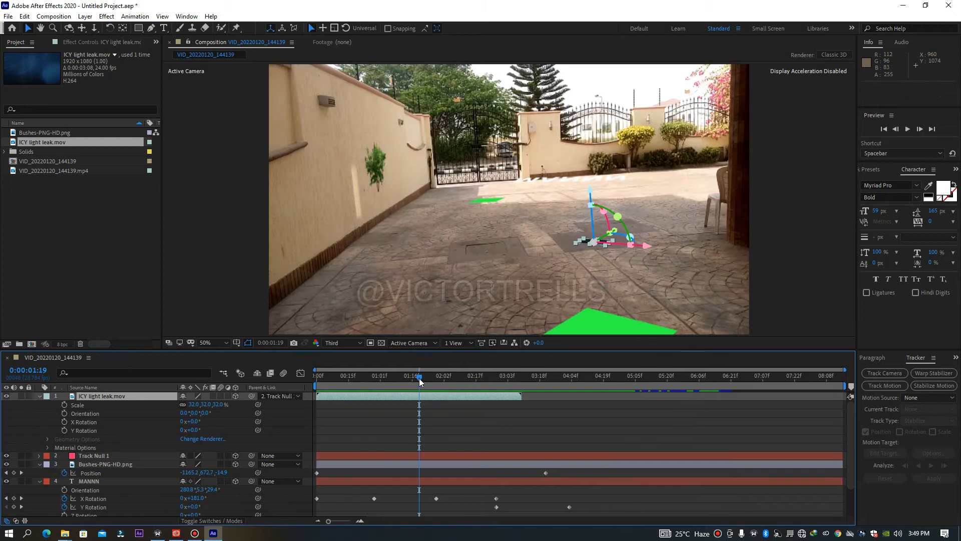
{"action": "left_click", "coordinate": [433, 378]}
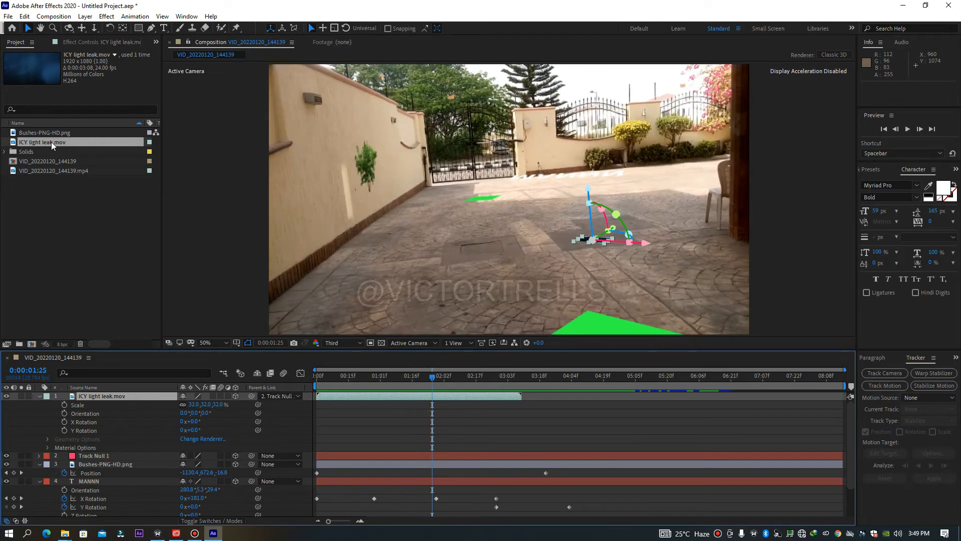
Add a second, unparented ICY light leak.mov layer at the top of the composition and scale it to 58%.
{"action": "left_click", "coordinate": [50, 134]}
{"action": "left_click", "coordinate": [48, 139]}
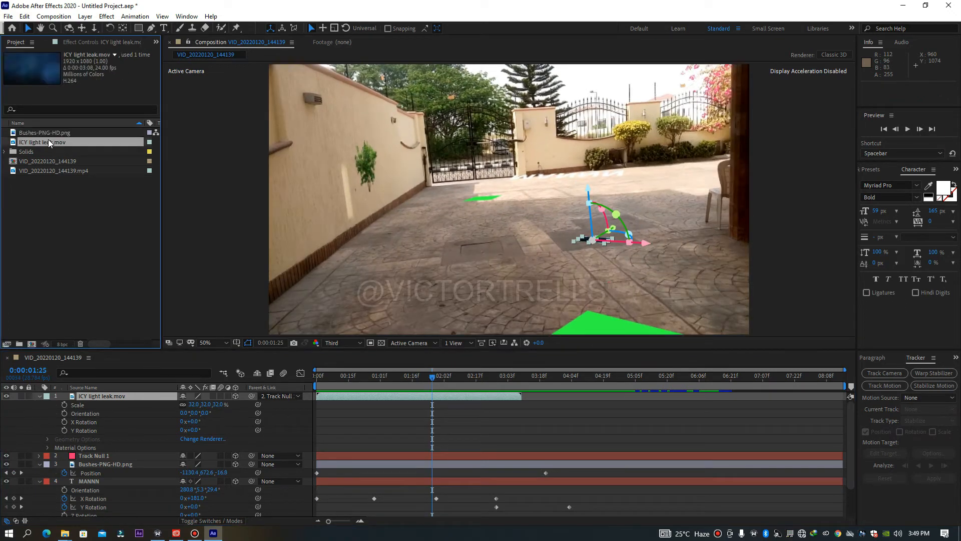
{"action": "left_click_drag", "start_coordinate": [46, 142], "coordinate": [113, 396]}
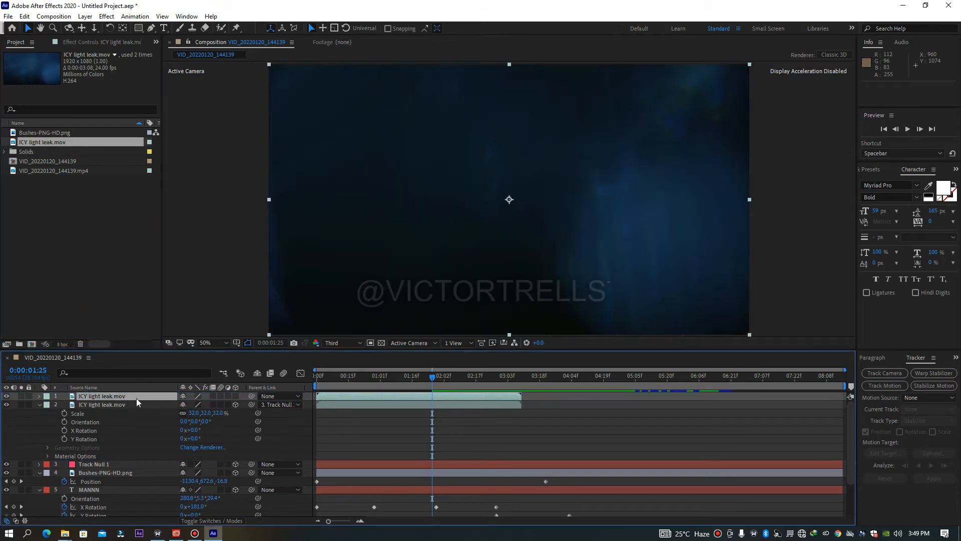
{"action": "key", "text": "s"}
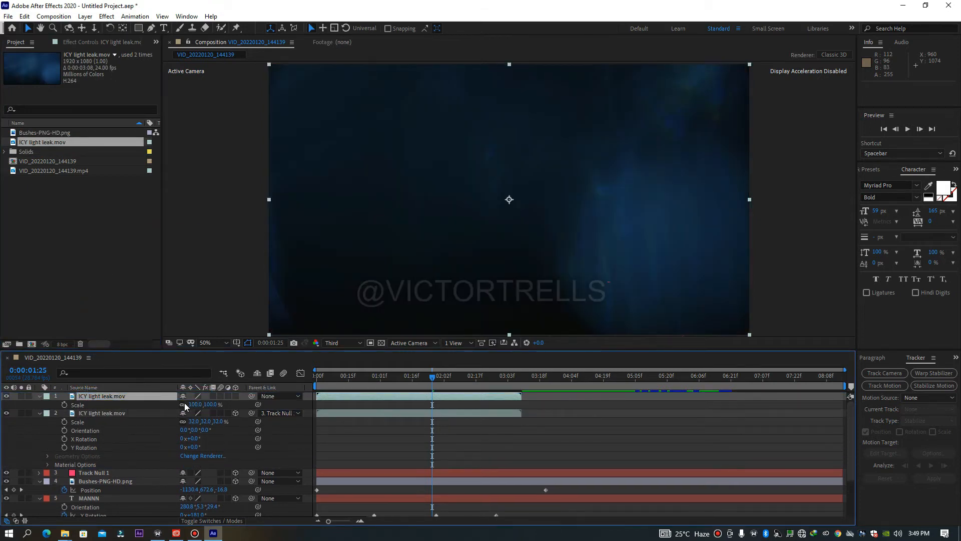
{"action": "left_click_drag", "start_coordinate": [193, 406], "coordinate": [171, 405]}
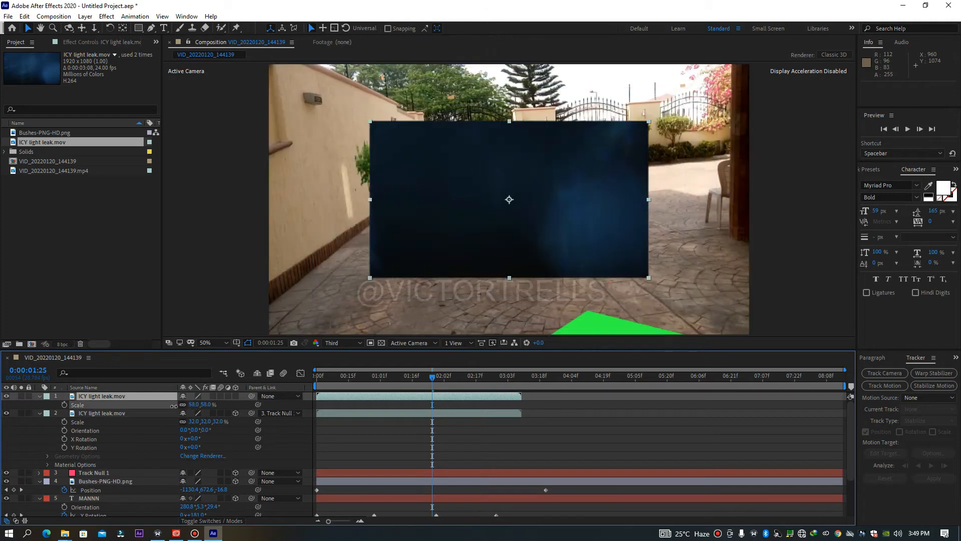
Make the second, unparented light leak a 3D layer, leaving its Adjustment Layer switch off.
{"action": "left_click", "coordinate": [230, 395]}
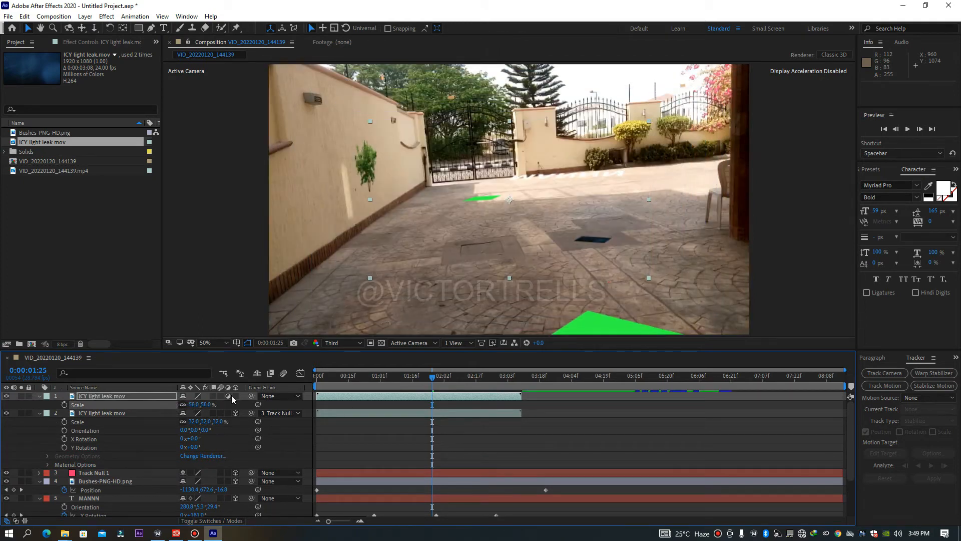
{"action": "left_click", "coordinate": [229, 395]}
{"action": "left_click", "coordinate": [236, 398]}
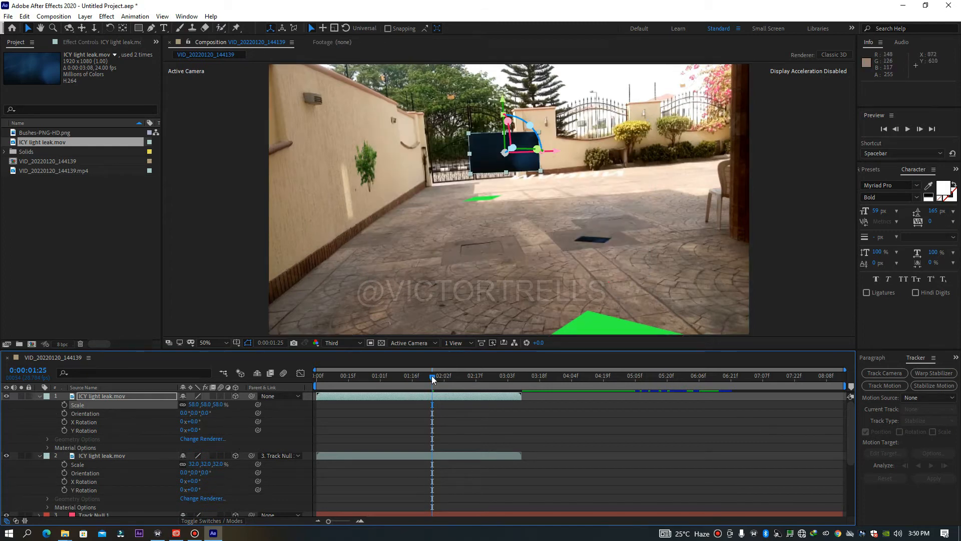
Select the parented light leak on the ground, then play from the start and scrub to 0:00:02:23 to compare both clips.
{"action": "left_click", "coordinate": [594, 239]}
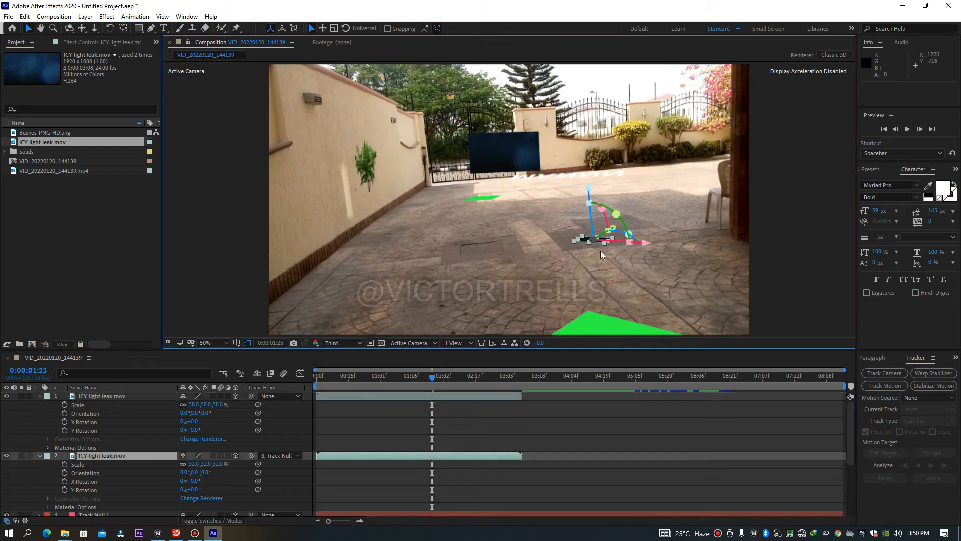
{"action": "left_click_drag", "start_coordinate": [432, 377], "coordinate": [300, 370]}
{"action": "key", "text": "space"}
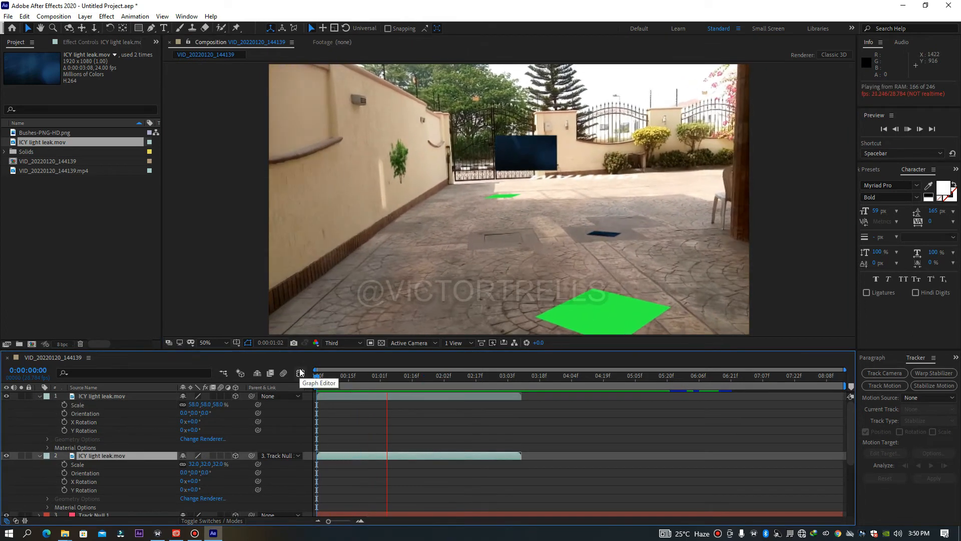
{"action": "left_click_drag", "start_coordinate": [317, 380], "coordinate": [490, 376]}
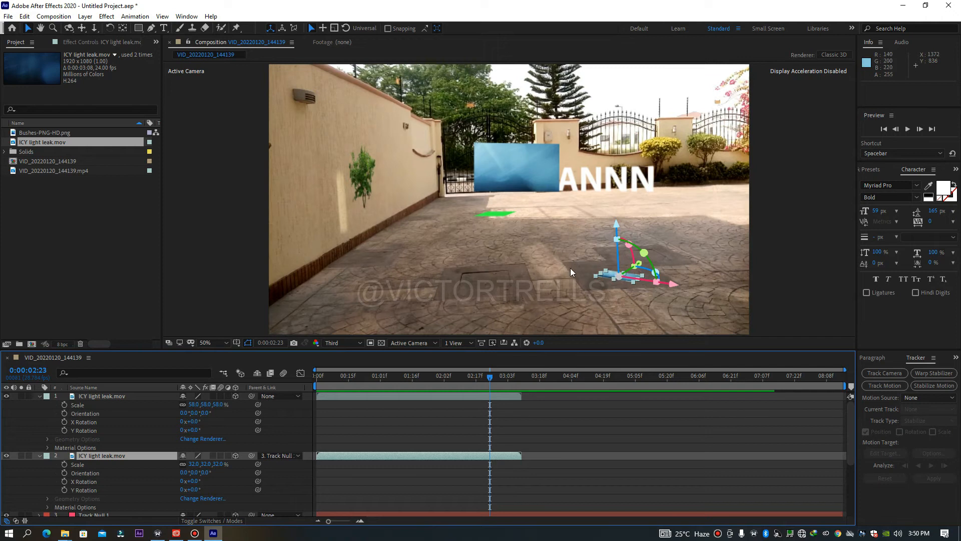
Move the ground light leak to about -1116, -2252, 0 and its parent Track Null 1 to about 1866, 2295, 18.5, and scrub to check.
{"action": "left_click_drag", "start_coordinate": [641, 265], "coordinate": [689, 146]}
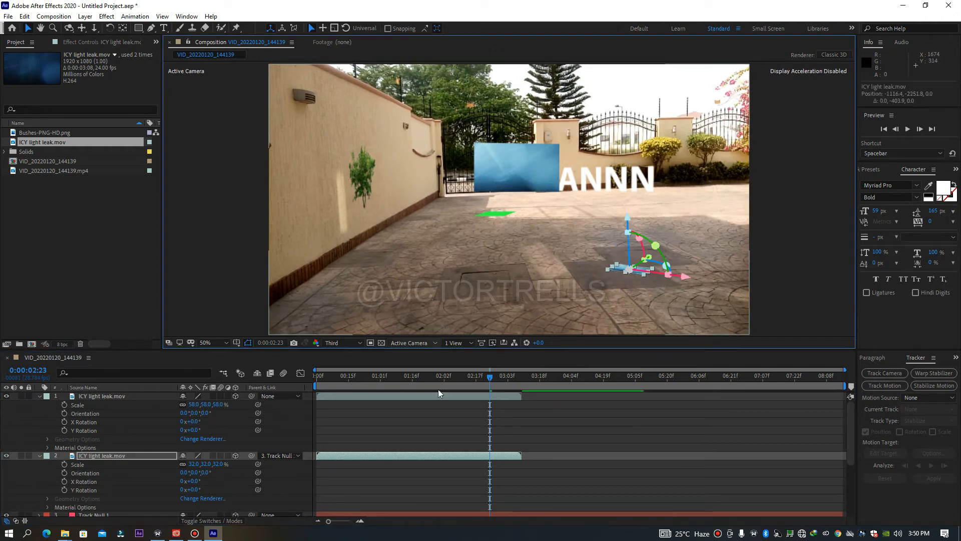
{"action": "left_click", "coordinate": [39, 396]}
{"action": "left_click", "coordinate": [105, 465]}
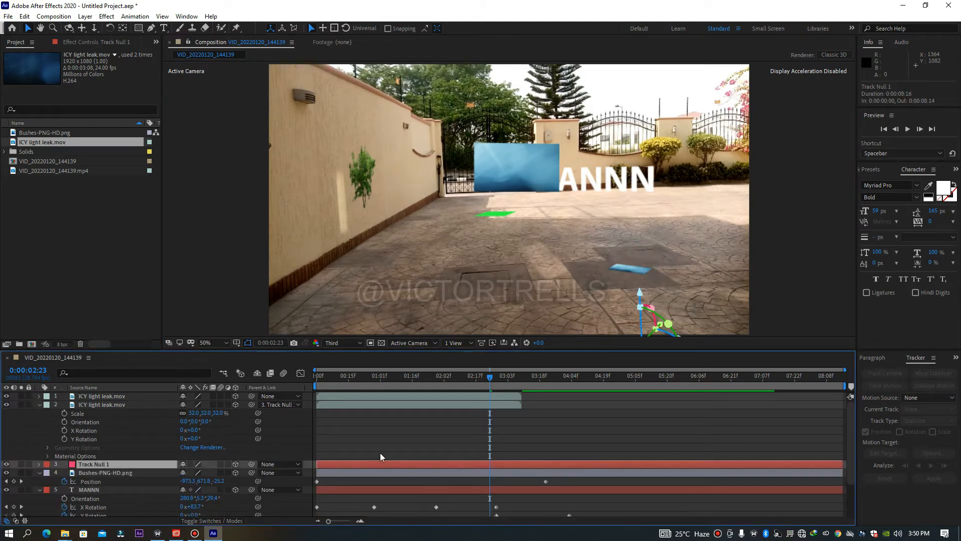
{"action": "left_click_drag", "start_coordinate": [663, 326], "coordinate": [702, 111]}
{"action": "left_click_drag", "start_coordinate": [705, 334], "coordinate": [470, 263]}
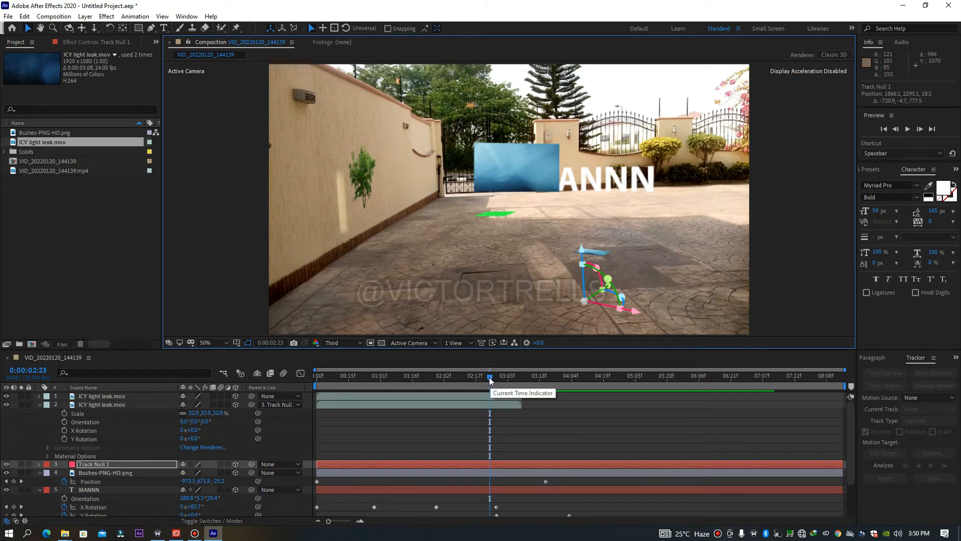
{"action": "left_click_drag", "start_coordinate": [490, 382], "coordinate": [375, 395]}
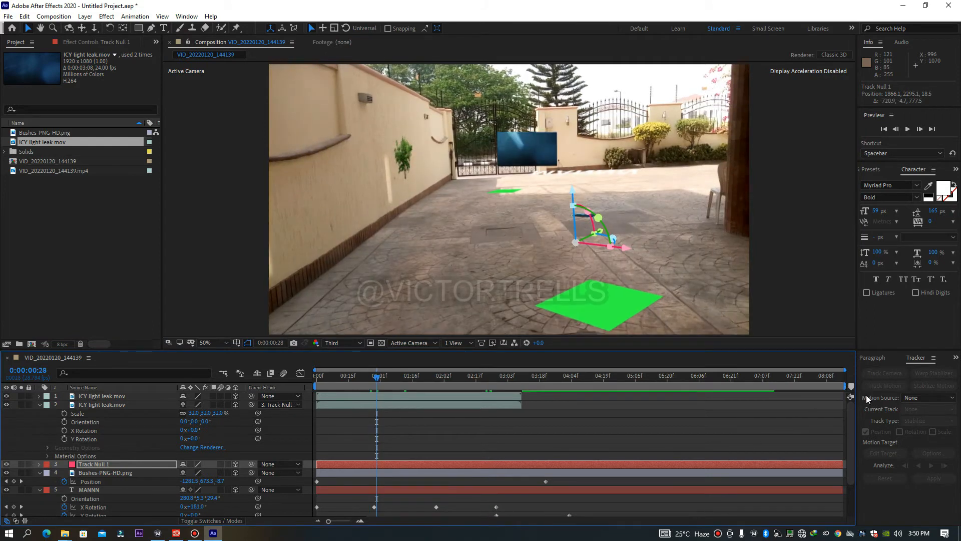
{"action": "left_click", "coordinate": [686, 446]}
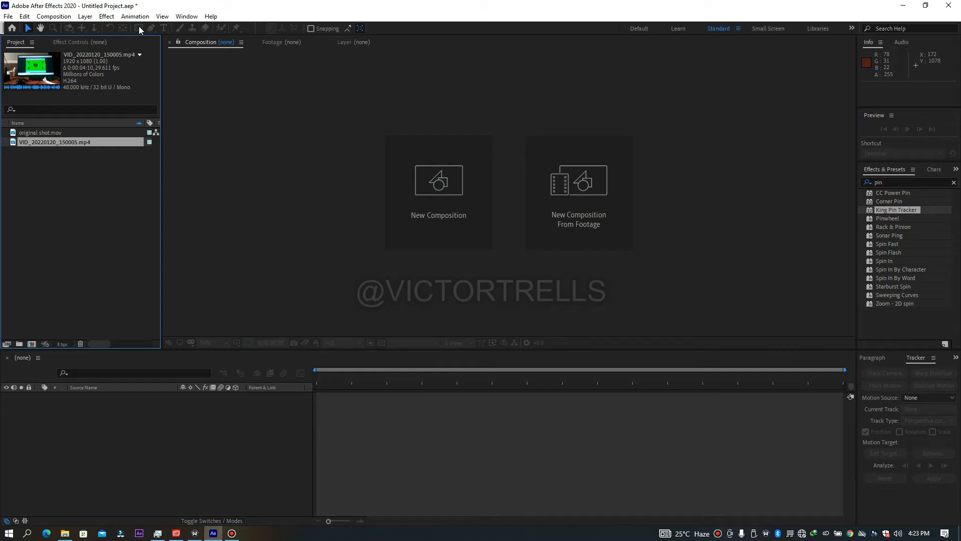
Create a composition from VID_20220120_150005.mp4 and play it to review the green-screen monitor footage.
{"action": "left_click_drag", "start_coordinate": [52, 143], "coordinate": [161, 468]}
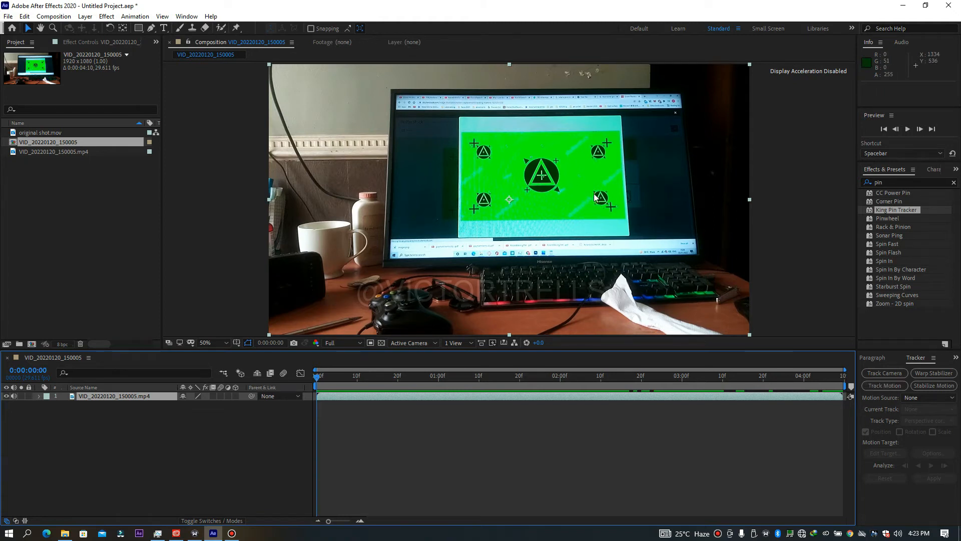
{"action": "key", "text": "space"}
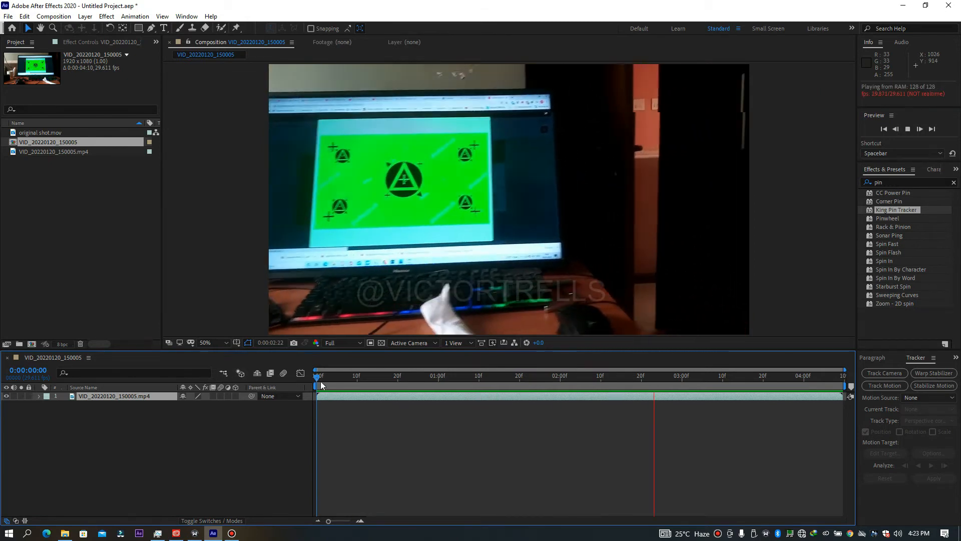
End the work area at 0:00:02:22, trim the composition to it and return to the first frame.
{"action": "left_click", "coordinate": [739, 402]}
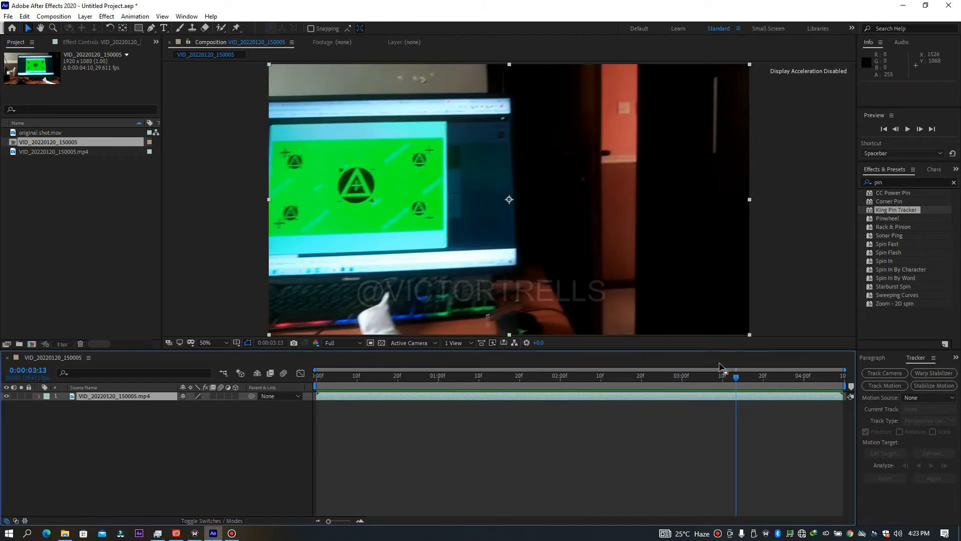
{"action": "left_click_drag", "start_coordinate": [442, 330], "coordinate": [672, 344]}
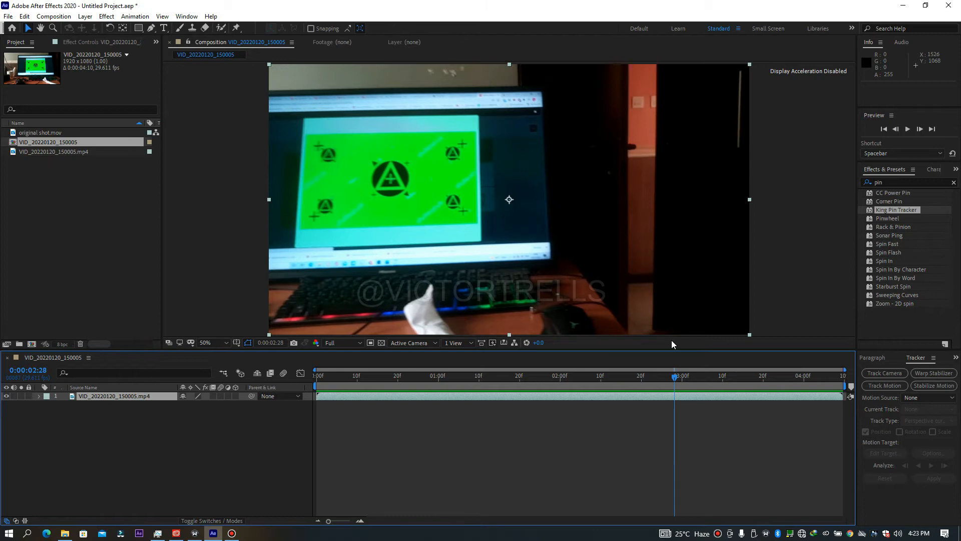
{"action": "left_click_drag", "start_coordinate": [675, 382], "coordinate": [649, 385]}
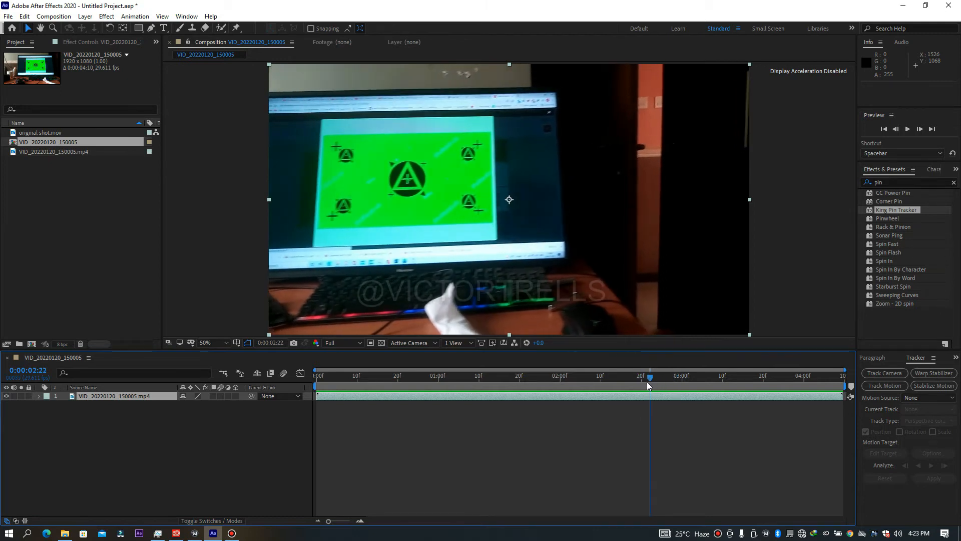
{"action": "key", "text": "n"}
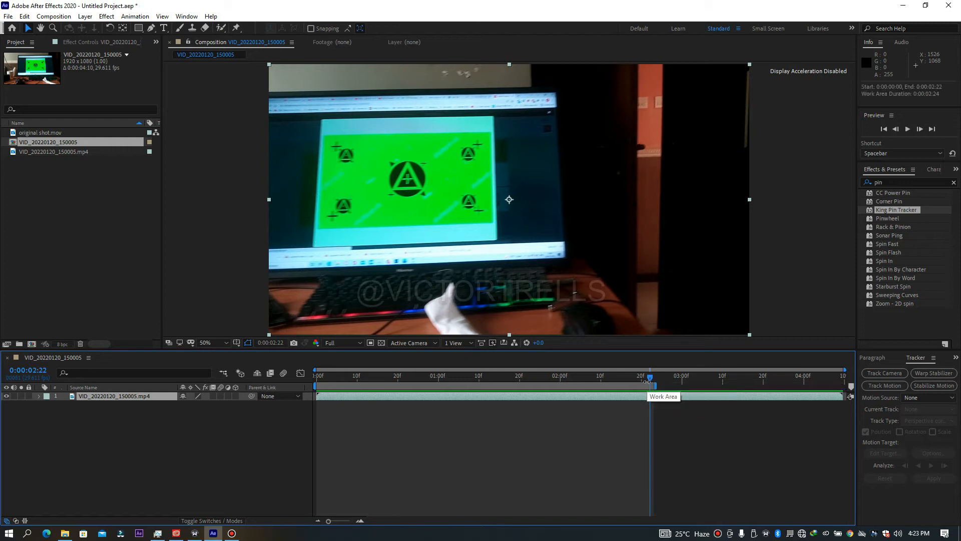
{"action": "right_click", "coordinate": [645, 393]}
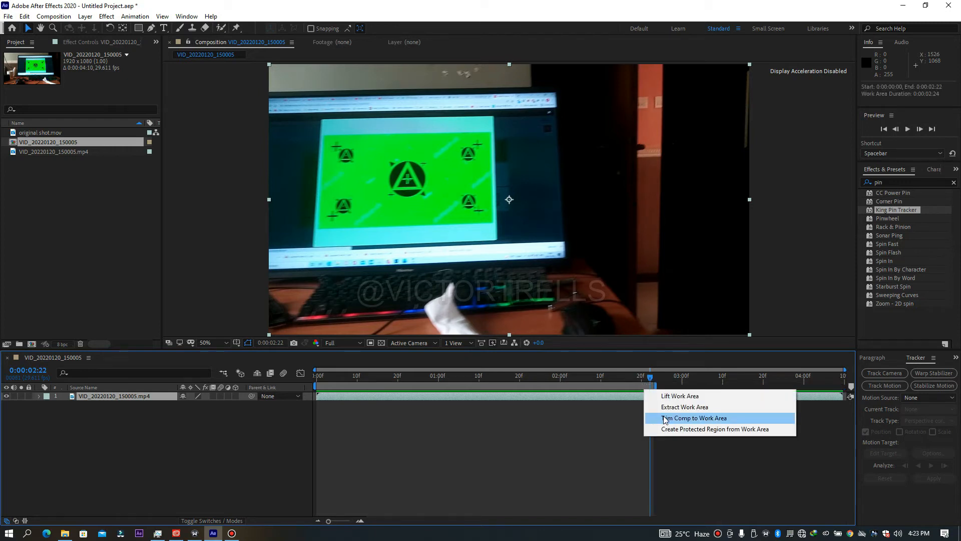
{"action": "left_click", "coordinate": [667, 420]}
{"action": "left_click_drag", "start_coordinate": [335, 393], "coordinate": [286, 389]}
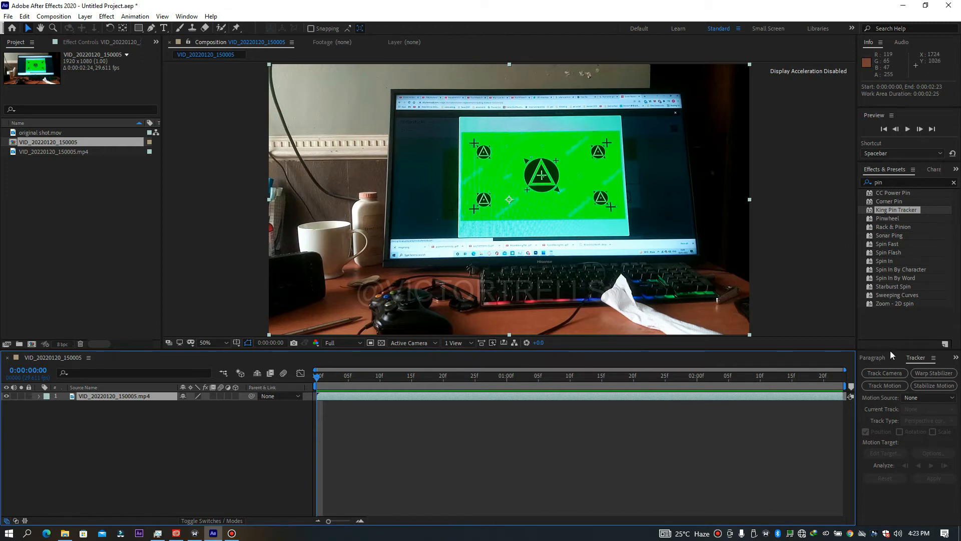
Motion-track the monitor clip's position forward from the first frame, with Track Point 1 on the green screen's lower-right triangle marker.
{"action": "left_click", "coordinate": [186, 17]}
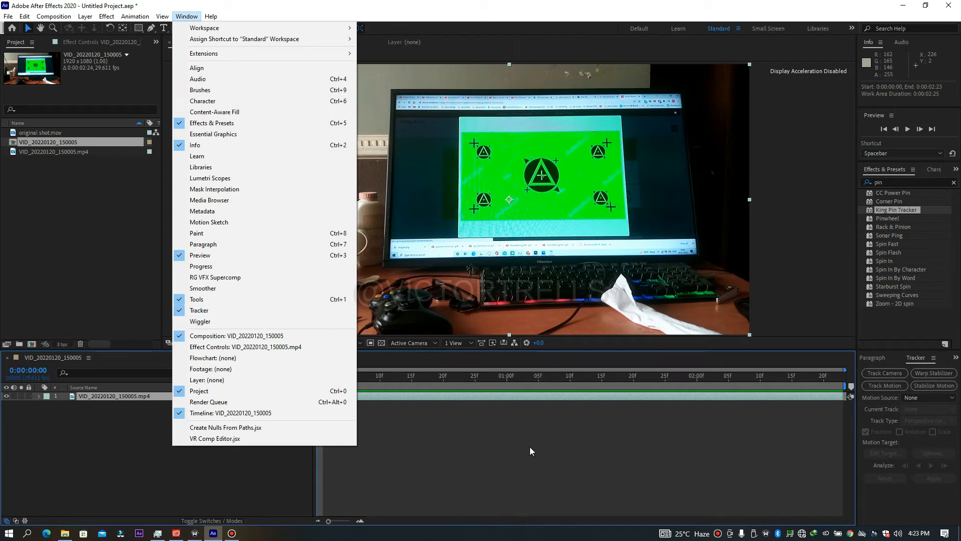
{"action": "left_click", "coordinate": [504, 415]}
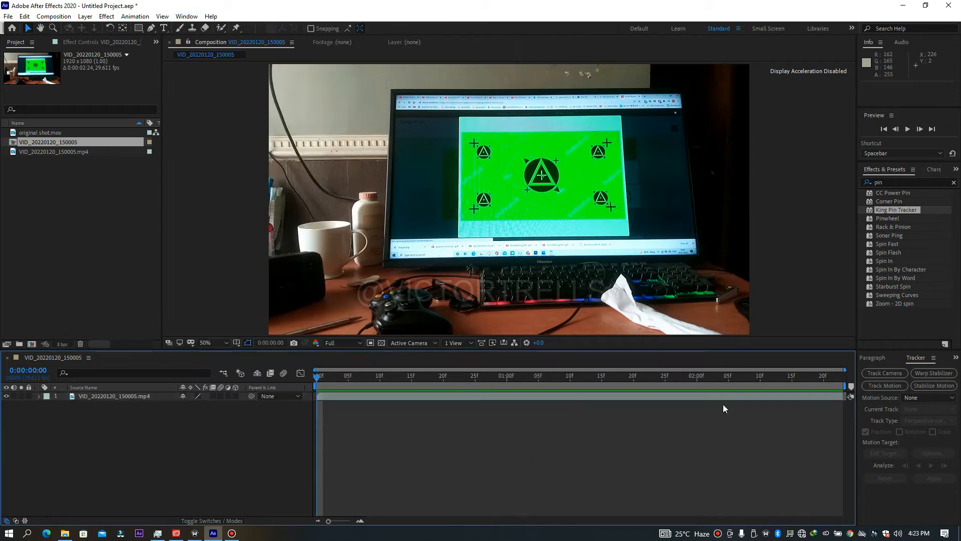
{"action": "left_click", "coordinate": [876, 385]}
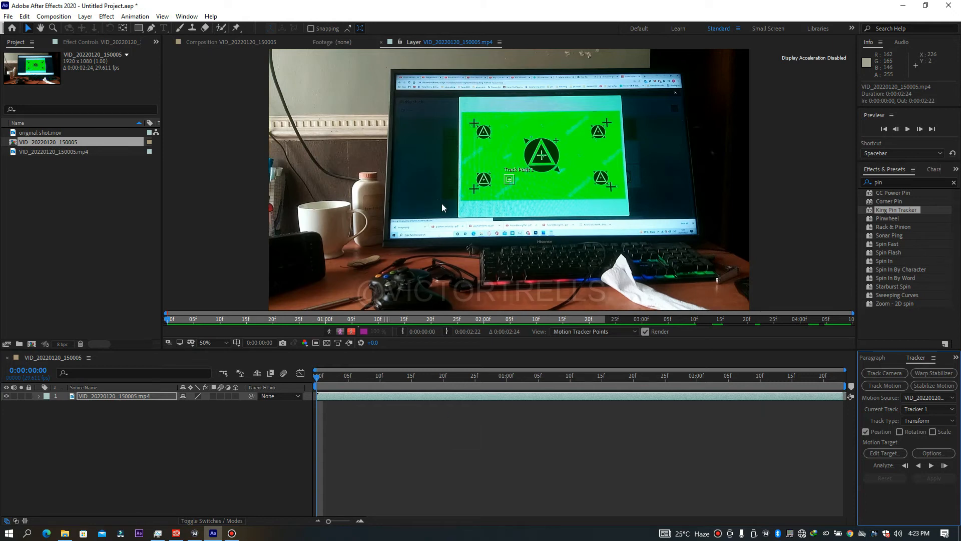
{"action": "scroll", "coordinate": [509, 180], "scroll_direction": "up", "scroll_amount": 4}
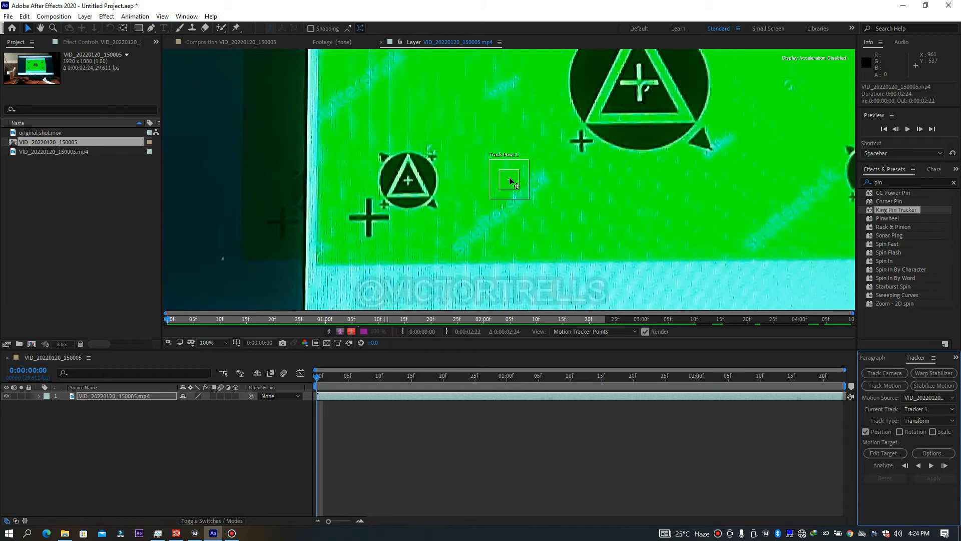
{"action": "scroll", "coordinate": [511, 181], "scroll_direction": "down", "scroll_amount": 2}
{"action": "mouse_move", "coordinate": [511, 180]}
{"action": "left_mouse_down"}
{"action": "mouse_move", "coordinate": [689, 180]}
{"action": "mouse_move", "coordinate": [683, 171]}
{"action": "mouse_move", "coordinate": [700, 181]}
{"action": "mouse_move", "coordinate": [678, 190]}
{"action": "left_mouse_up"}
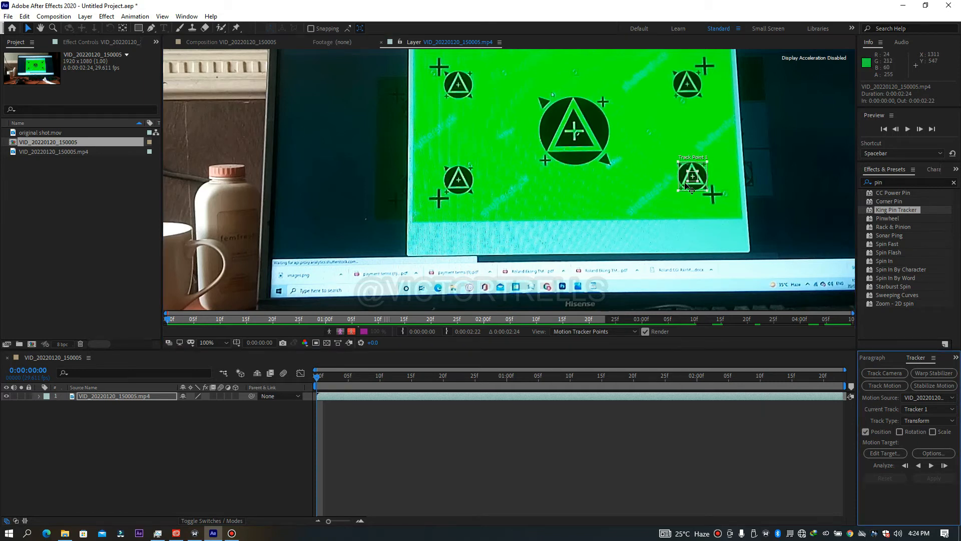
{"action": "left_click_drag", "start_coordinate": [687, 181], "coordinate": [683, 185]}
{"action": "key", "text": "comma"}
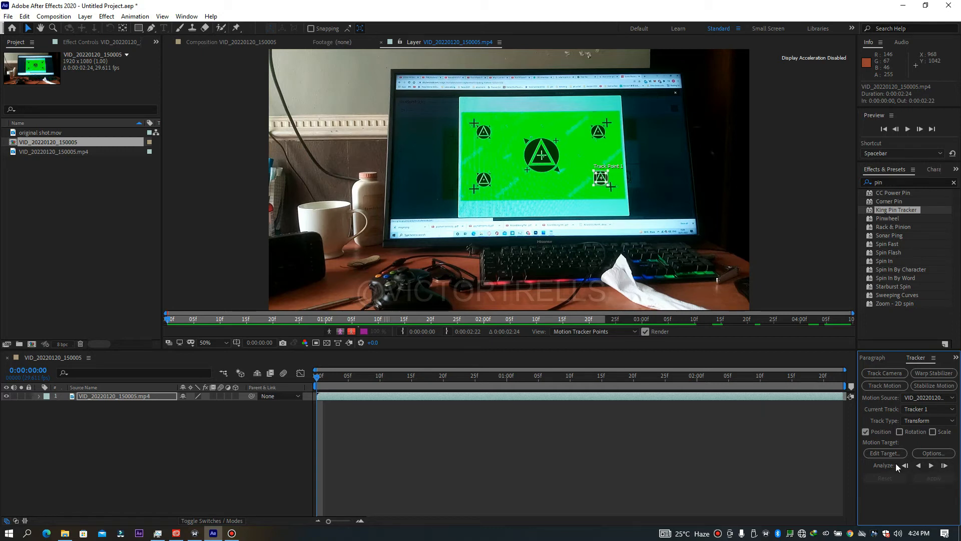
{"action": "left_click", "coordinate": [931, 467]}
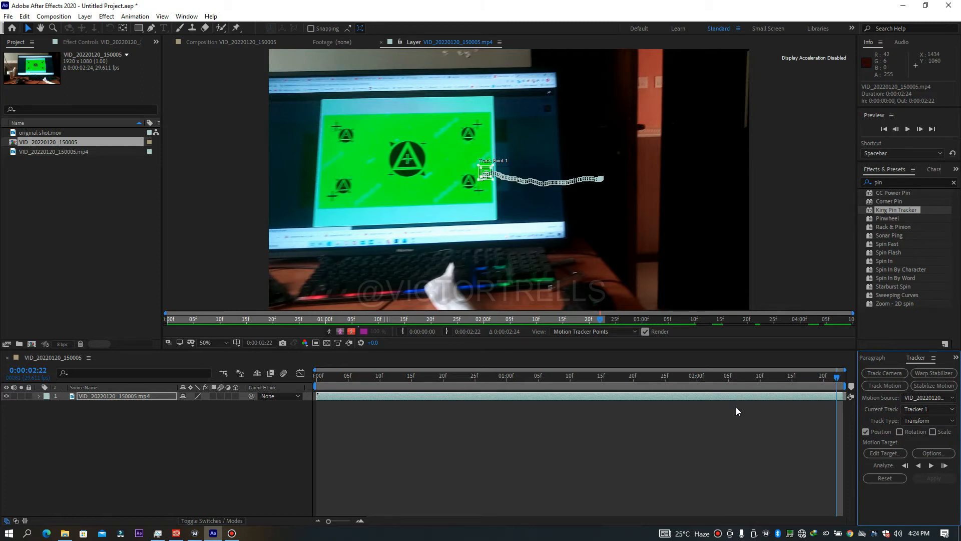
Add a null object to the VID_20220120_150005 composition.
{"action": "left_click", "coordinate": [155, 461]}
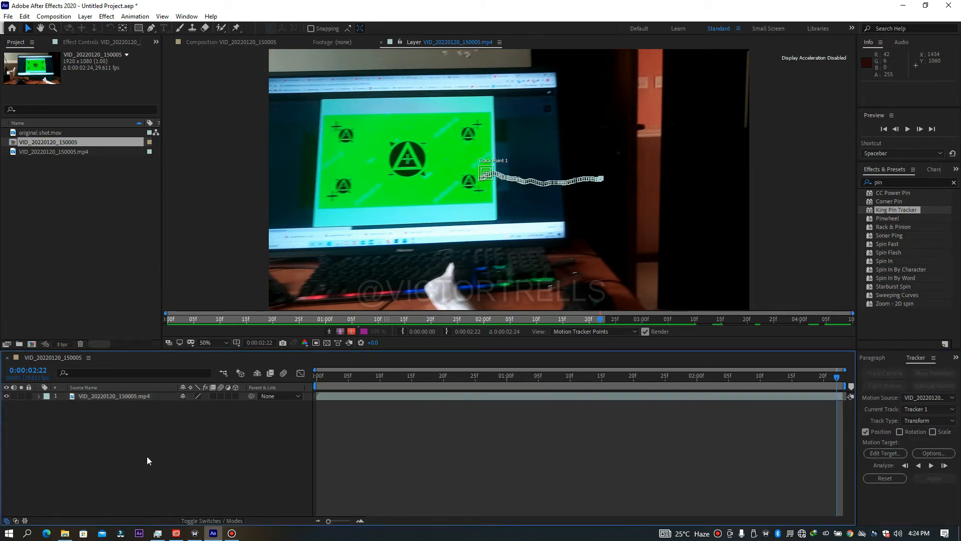
{"action": "right_click", "coordinate": [176, 448]}
{"action": "mouse_move", "coordinate": [233, 339]}
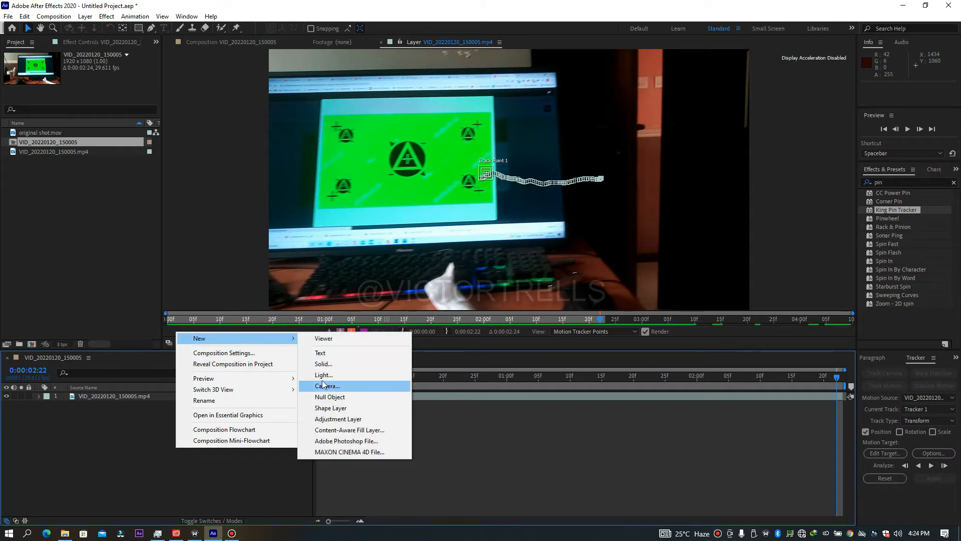
{"action": "left_click", "coordinate": [329, 397]}
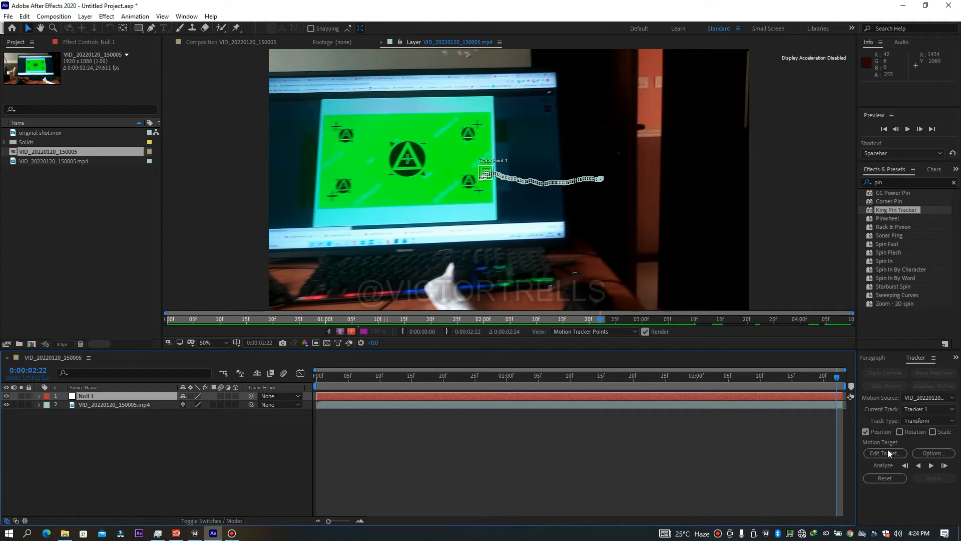
Set Null 1 as the motion target of the clip's tracker and apply the track in X and Y.
{"action": "left_click", "coordinate": [816, 404]}
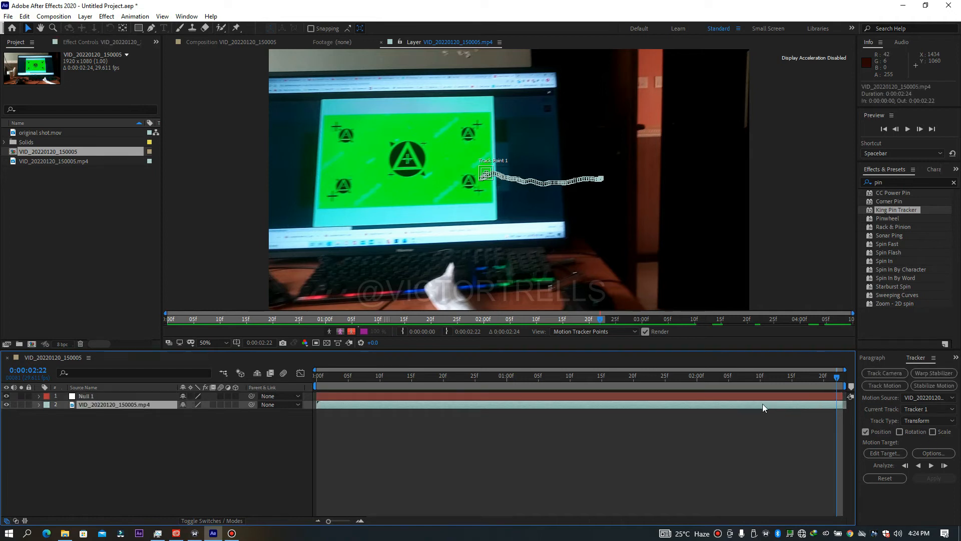
{"action": "left_click", "coordinate": [887, 455]}
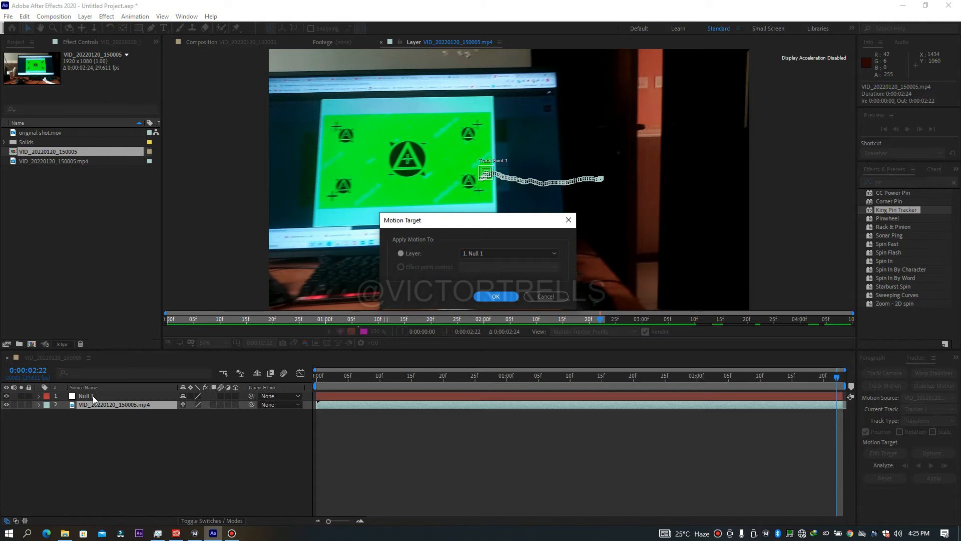
{"action": "left_click", "coordinate": [473, 254]}
{"action": "left_click", "coordinate": [477, 263]}
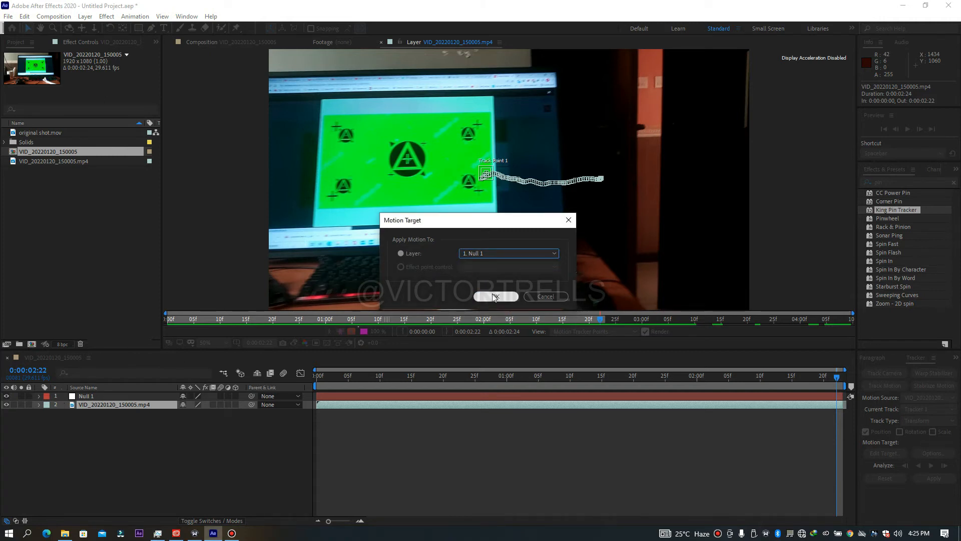
{"action": "left_click", "coordinate": [495, 296]}
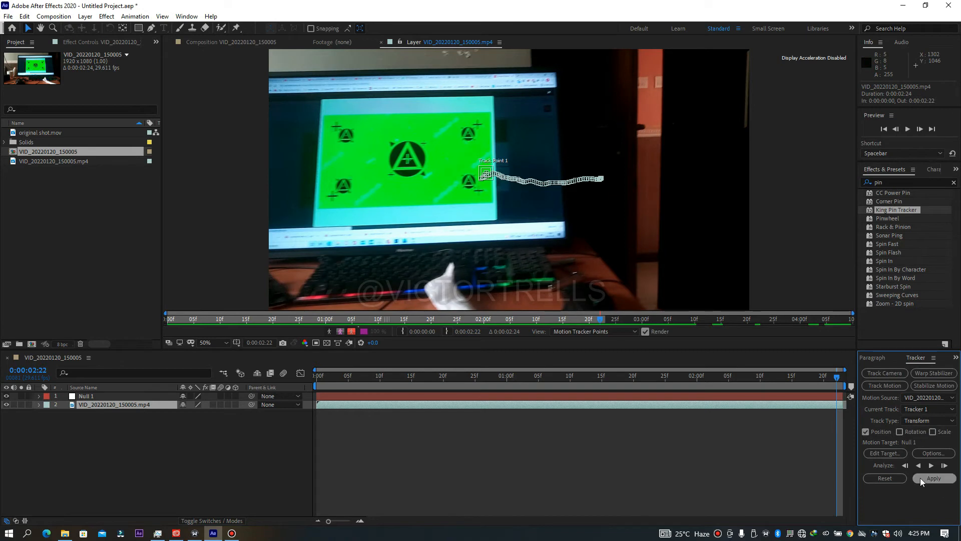
{"action": "left_click", "coordinate": [927, 479]}
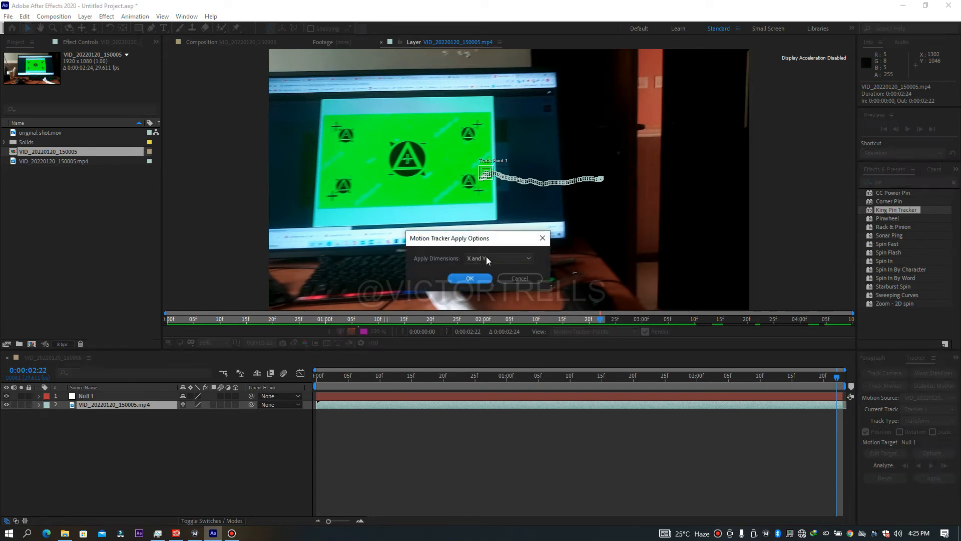
{"action": "left_click", "coordinate": [470, 278]}
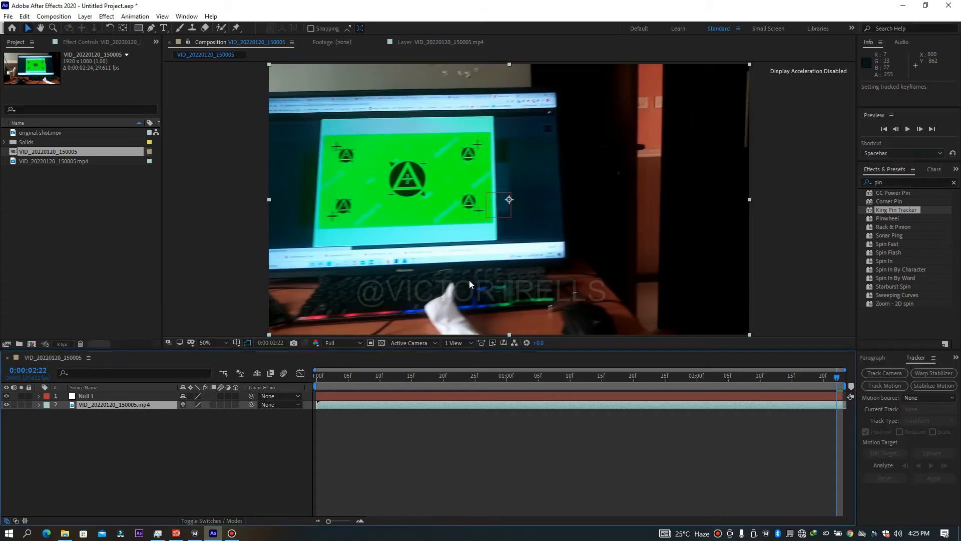
{"action": "left_click", "coordinate": [342, 396]}
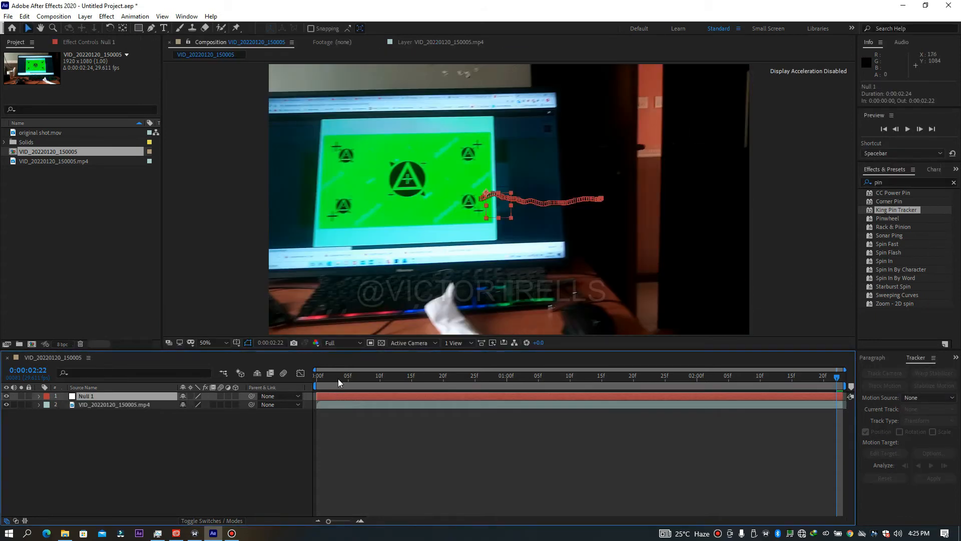
Add original shot.mov as the top layer at the first frame, scale it to 42% and play the composition.
{"action": "left_click_drag", "start_coordinate": [328, 376], "coordinate": [274, 361]}
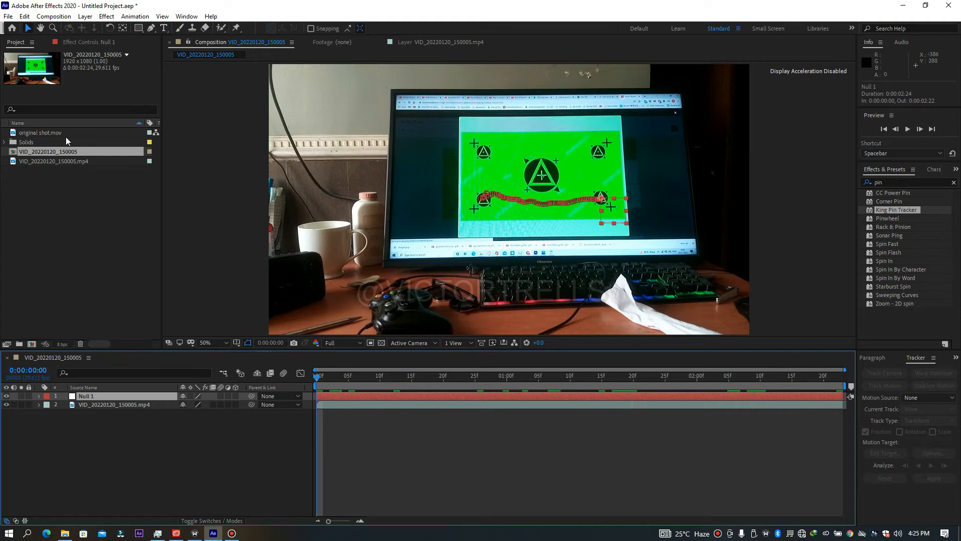
{"action": "left_click", "coordinate": [42, 134]}
{"action": "left_click_drag", "start_coordinate": [47, 133], "coordinate": [126, 397]}
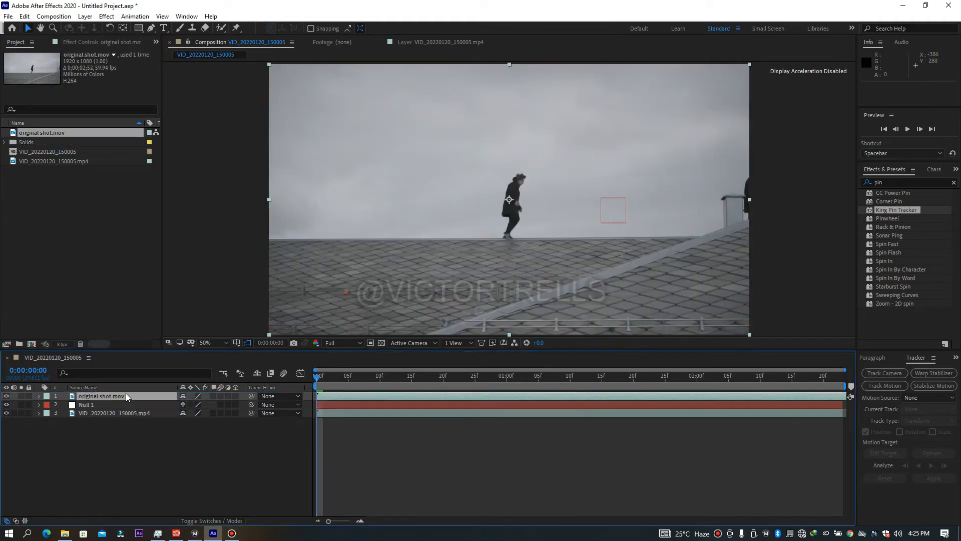
{"action": "key", "text": "s"}
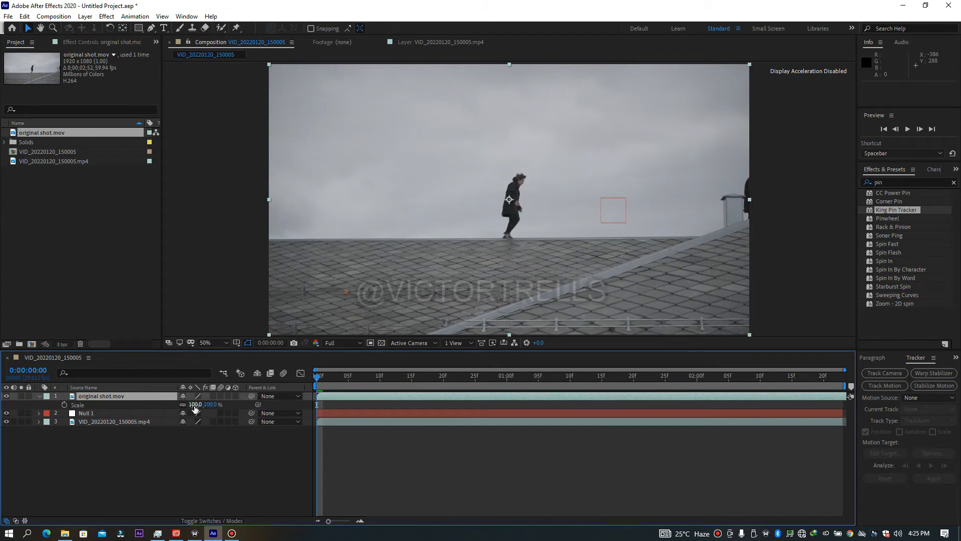
{"action": "left_click_drag", "start_coordinate": [194, 404], "coordinate": [164, 405]}
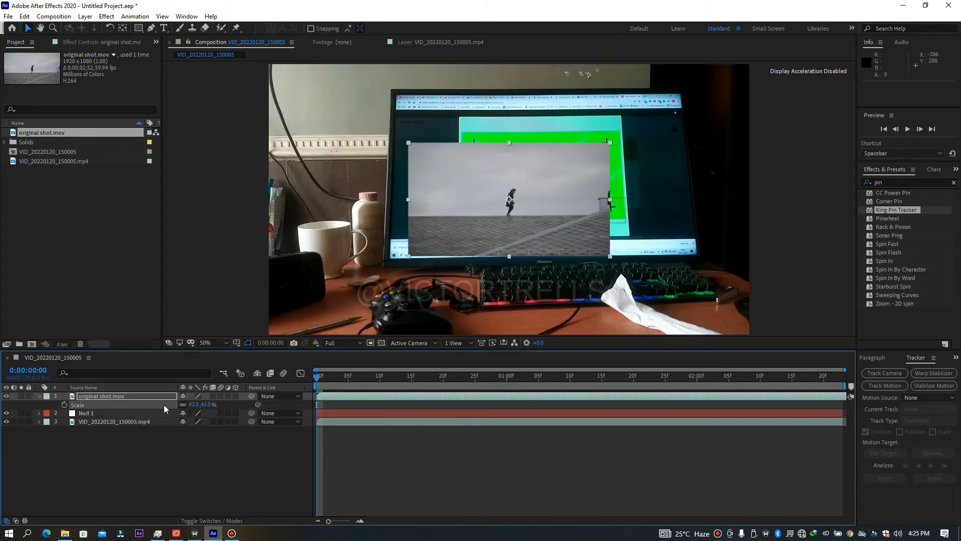
{"action": "key", "text": "space"}
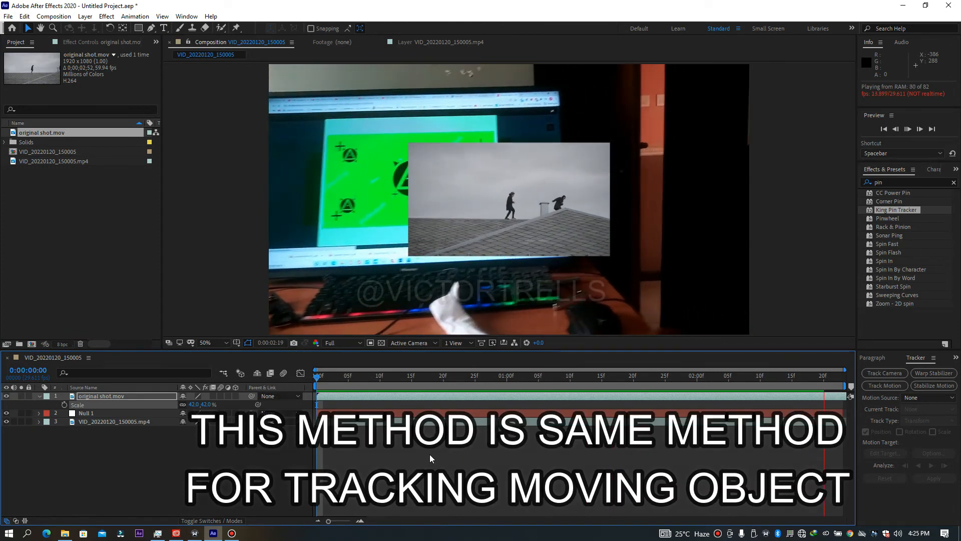
Parent the original shot.mov layer to Null 1 at the first frame.
{"action": "left_click", "coordinate": [317, 379]}
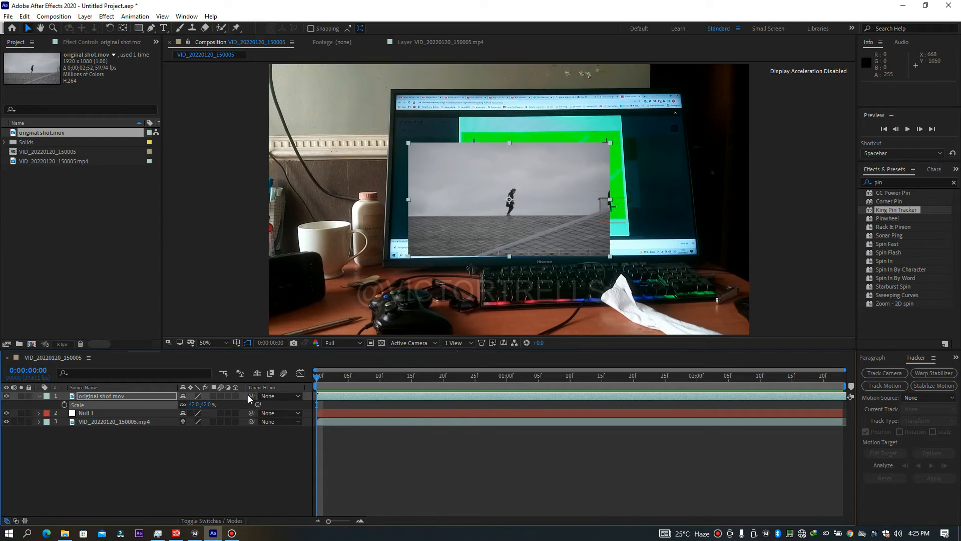
{"action": "left_click_drag", "start_coordinate": [248, 395], "coordinate": [120, 416]}
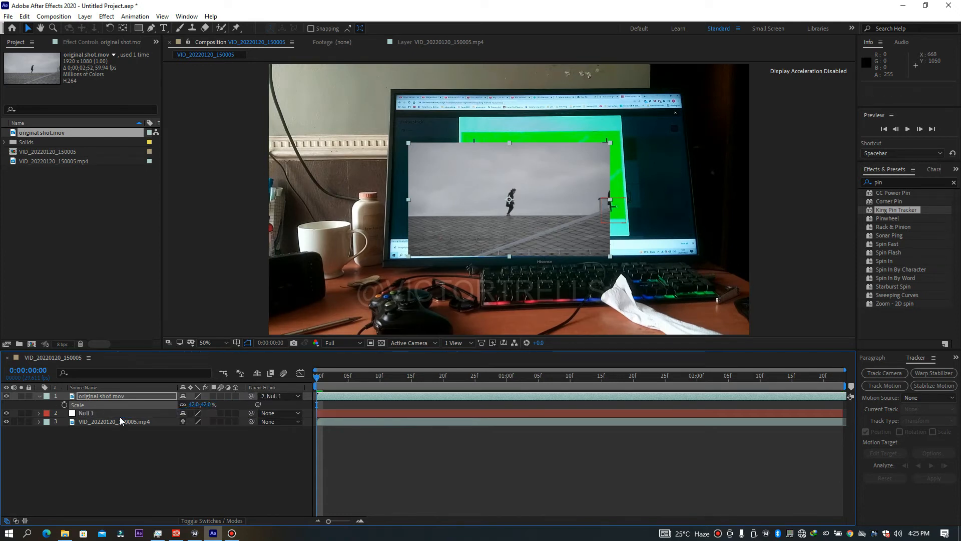
{"action": "left_click", "coordinate": [273, 395]}
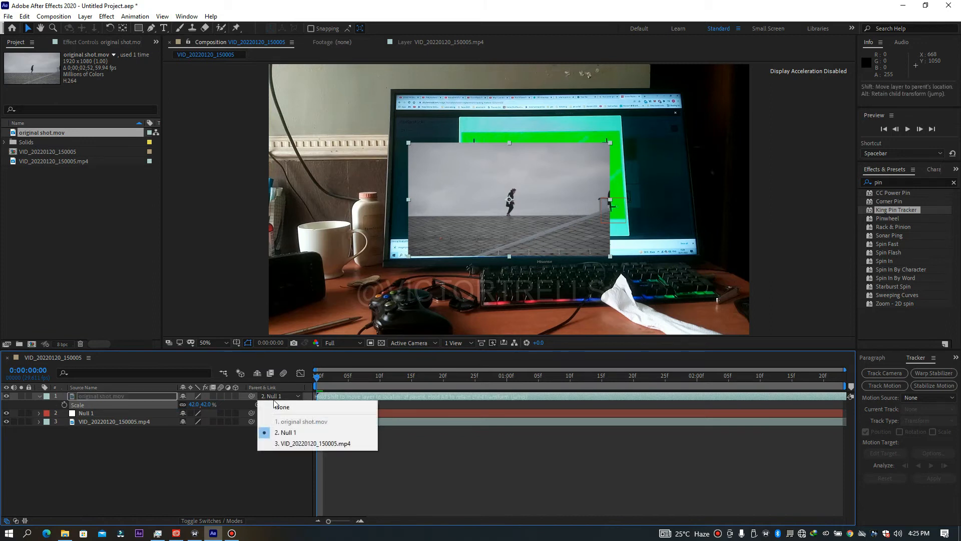
{"action": "left_click", "coordinate": [289, 434]}
Play and scrub the composition to check how the parented shot follows the monitor, then select Null 1 at the first frame.
{"action": "key", "text": "space"}
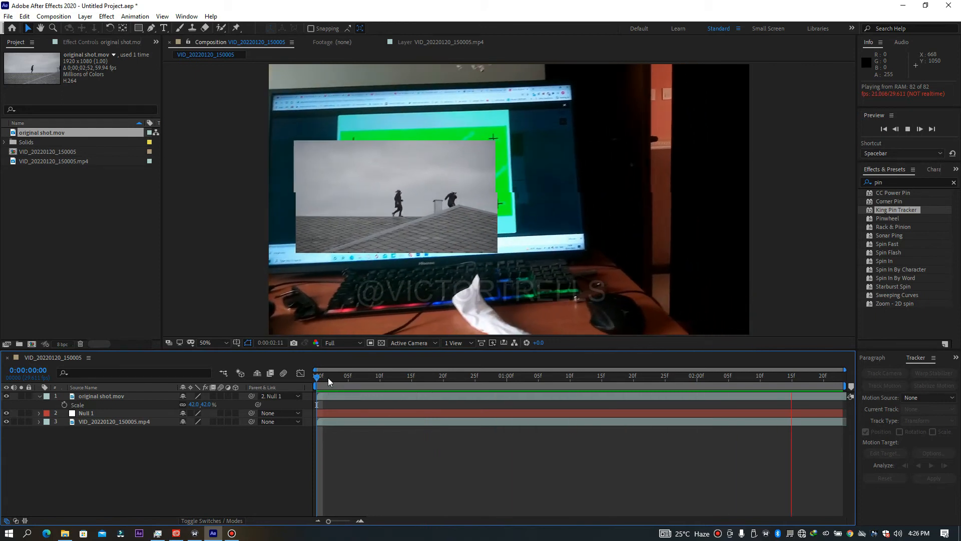
{"action": "mouse_move", "coordinate": [315, 377]}
{"action": "left_mouse_down"}
{"action": "mouse_move", "coordinate": [494, 399]}
{"action": "mouse_move", "coordinate": [365, 397]}
{"action": "mouse_move", "coordinate": [308, 375]}
{"action": "mouse_move", "coordinate": [561, 380]}
{"action": "mouse_move", "coordinate": [686, 395]}
{"action": "mouse_move", "coordinate": [488, 371]}
{"action": "mouse_move", "coordinate": [512, 368]}
{"action": "mouse_move", "coordinate": [691, 406]}
{"action": "left_mouse_up"}
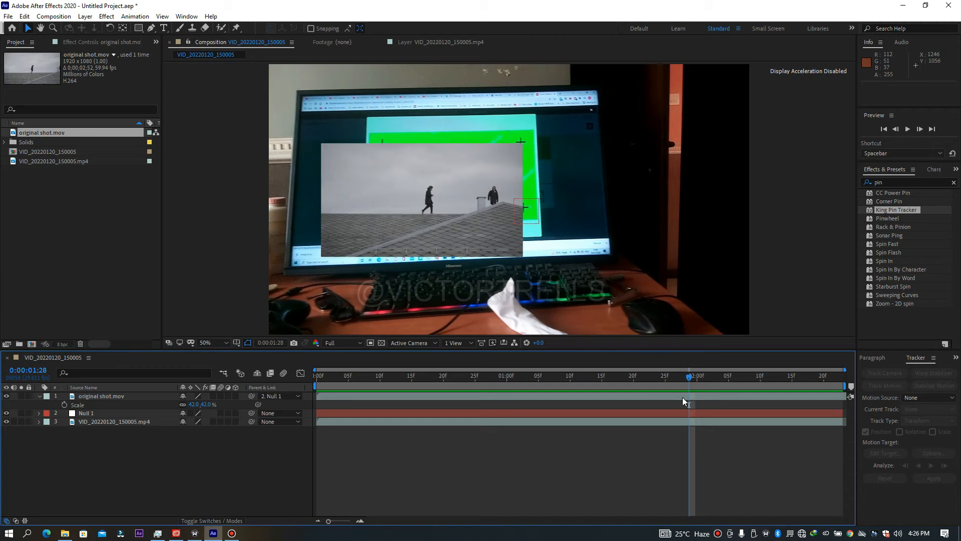
{"action": "mouse_move", "coordinate": [713, 374]}
{"action": "left_mouse_down"}
{"action": "mouse_move", "coordinate": [837, 417]}
{"action": "mouse_move", "coordinate": [55, 408]}
{"action": "left_mouse_up"}
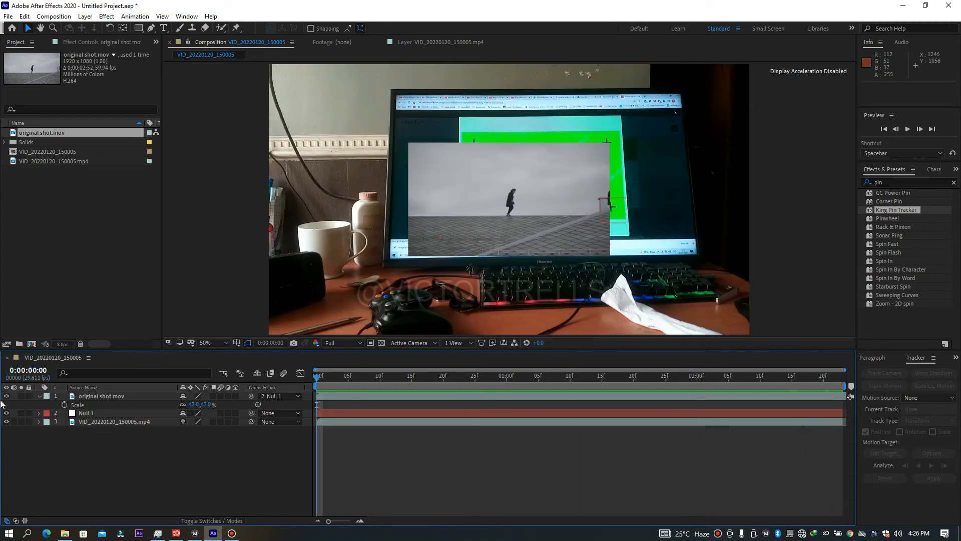
{"action": "left_click", "coordinate": [94, 413]}
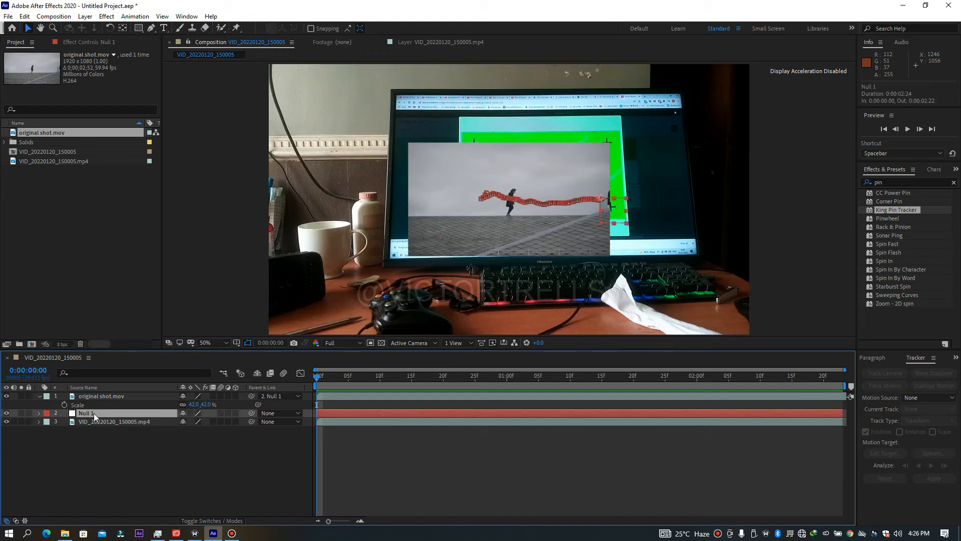
Delete Null 1, hide the original shot.mov layer and play the green-screen clip alone.
{"action": "left_click", "coordinate": [141, 394], "text": "ctrl"}
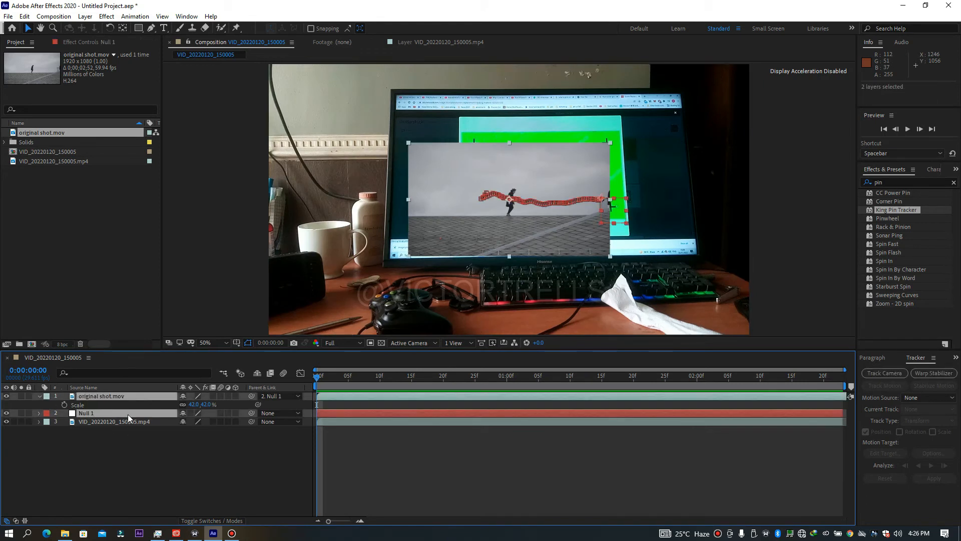
{"action": "left_click", "coordinate": [98, 482]}
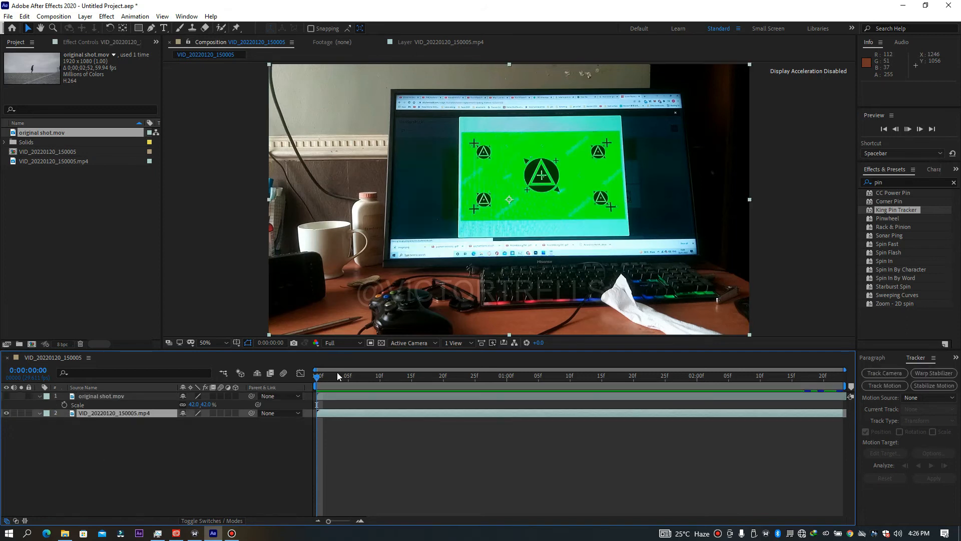
{"action": "key", "text": "space"}
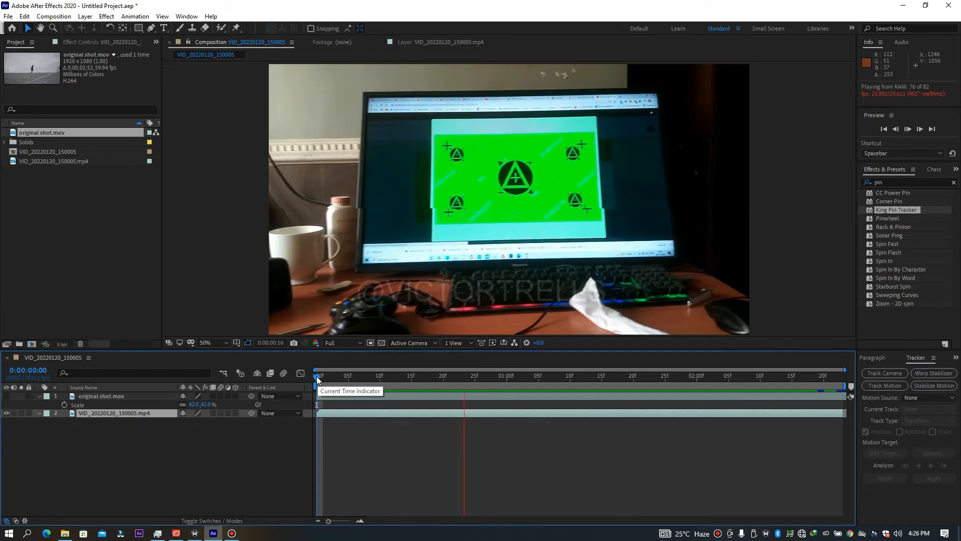
{"action": "key", "text": "space"}
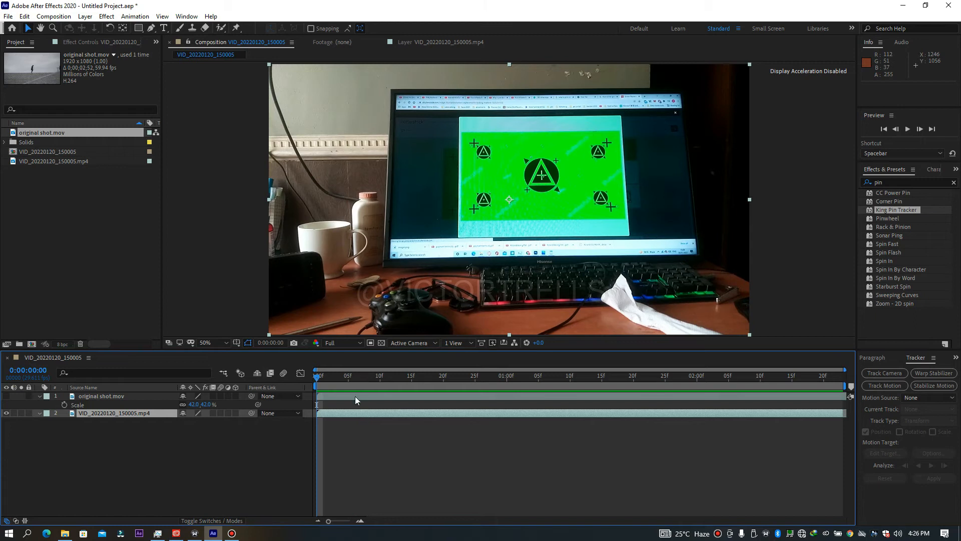
Start a new motion track on the VID_20220120_150005.mp4 layer with the track type Perspective corner pin.
{"action": "left_click", "coordinate": [883, 386]}
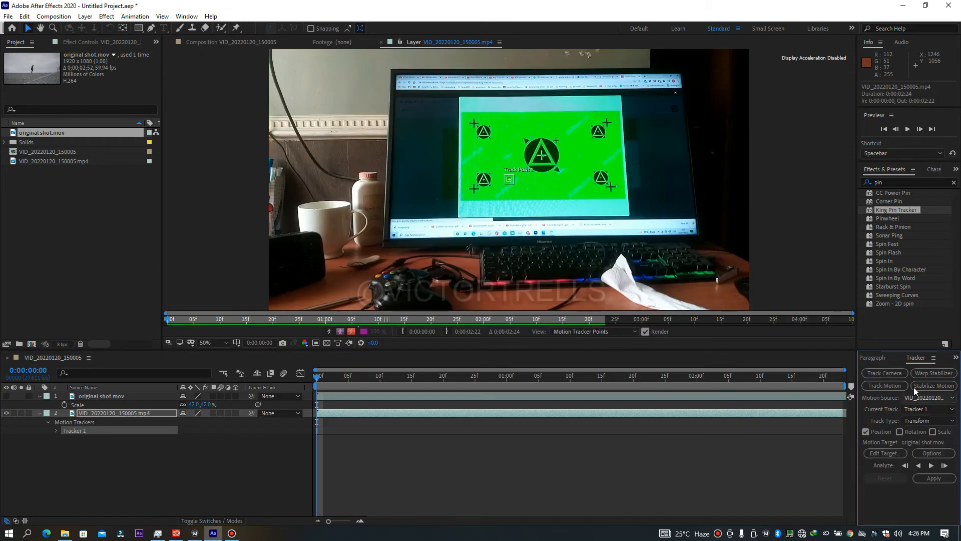
{"action": "left_click", "coordinate": [920, 423]}
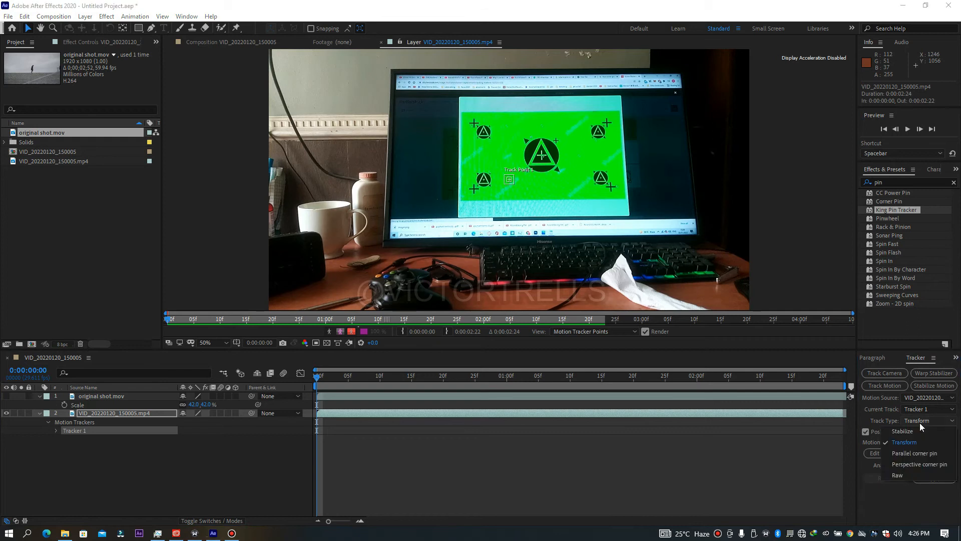
{"action": "left_click", "coordinate": [927, 464]}
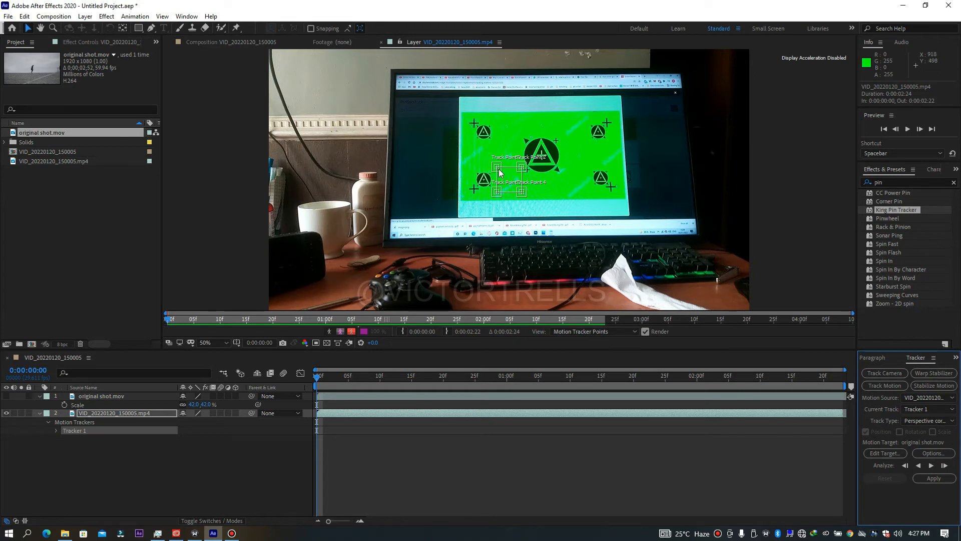
Place the four track points on the matching triangle markers at the corners of the green screen.
{"action": "scroll", "coordinate": [499, 172], "scroll_direction": "up", "scroll_amount": 2}
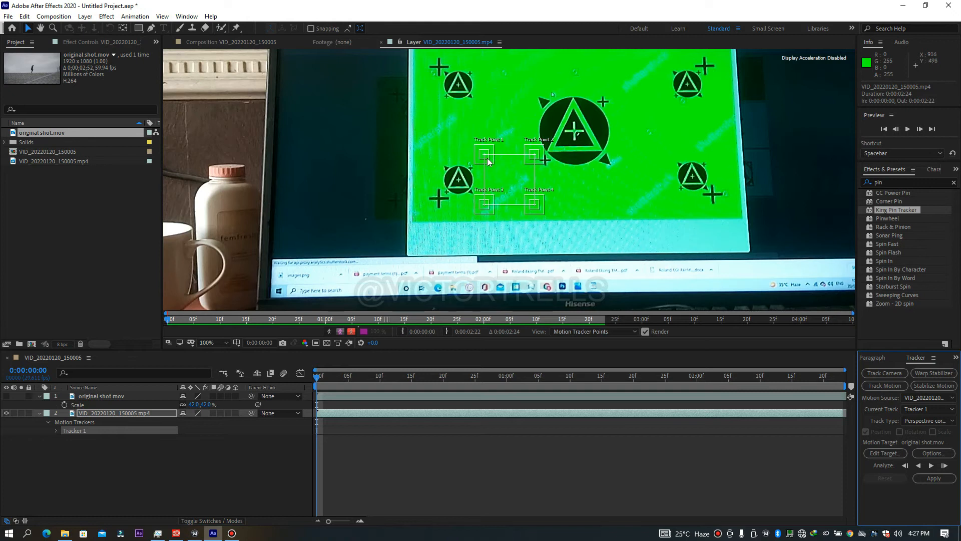
{"action": "left_click_drag", "start_coordinate": [484, 153], "coordinate": [458, 89]}
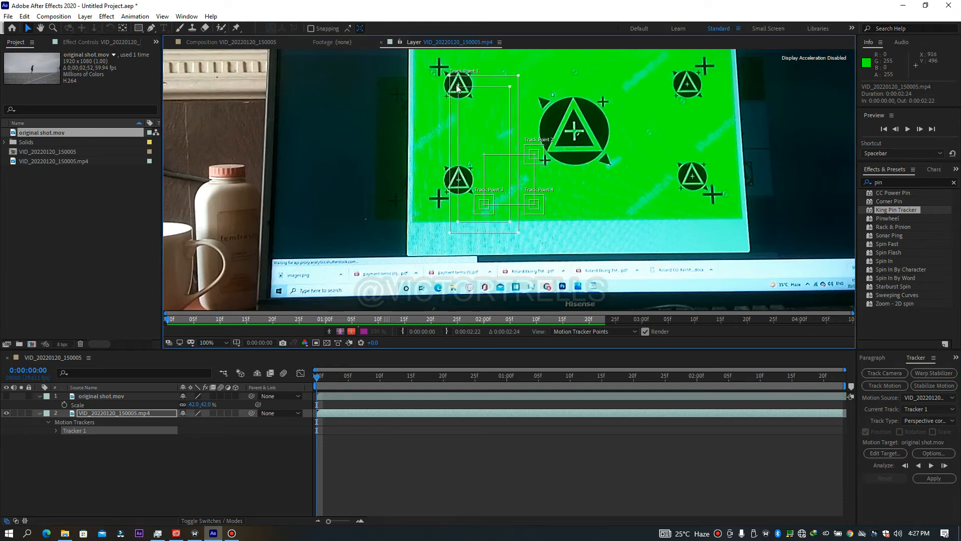
{"action": "key", "text": "ctrl+z"}
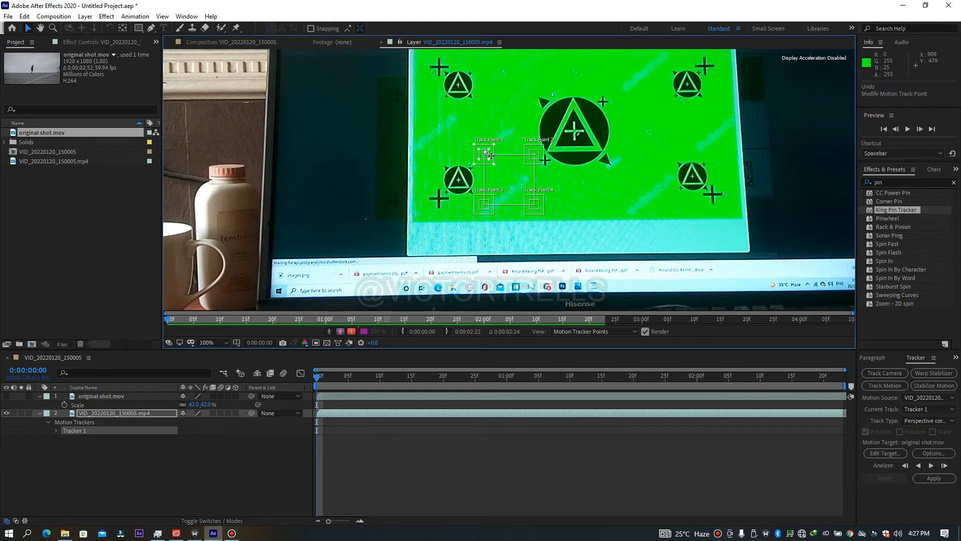
{"action": "mouse_move", "coordinate": [483, 150]}
{"action": "left_mouse_down"}
{"action": "mouse_move", "coordinate": [461, 75]}
{"action": "mouse_move", "coordinate": [458, 83]}
{"action": "left_mouse_up"}
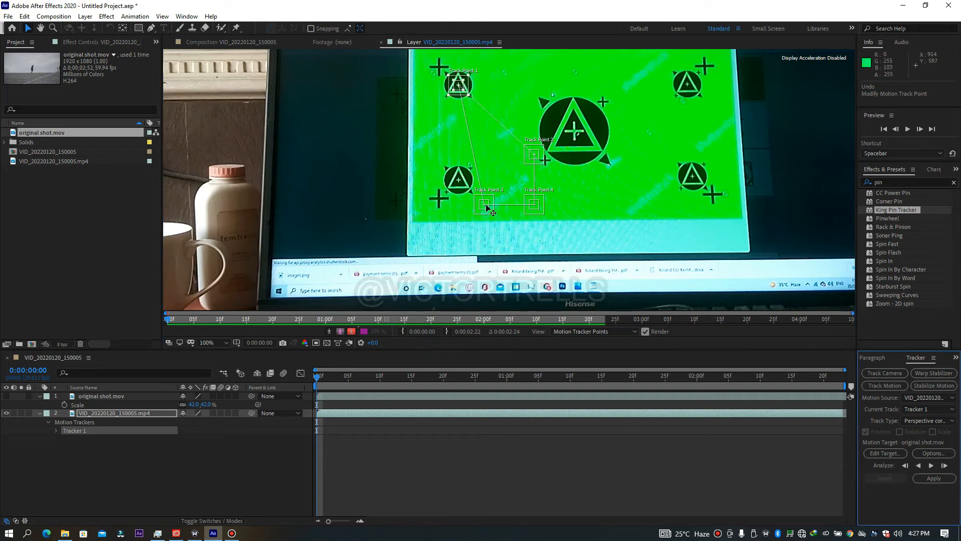
{"action": "left_click_drag", "start_coordinate": [486, 207], "coordinate": [460, 181]}
{"action": "left_click_drag", "start_coordinate": [534, 155], "coordinate": [689, 85]}
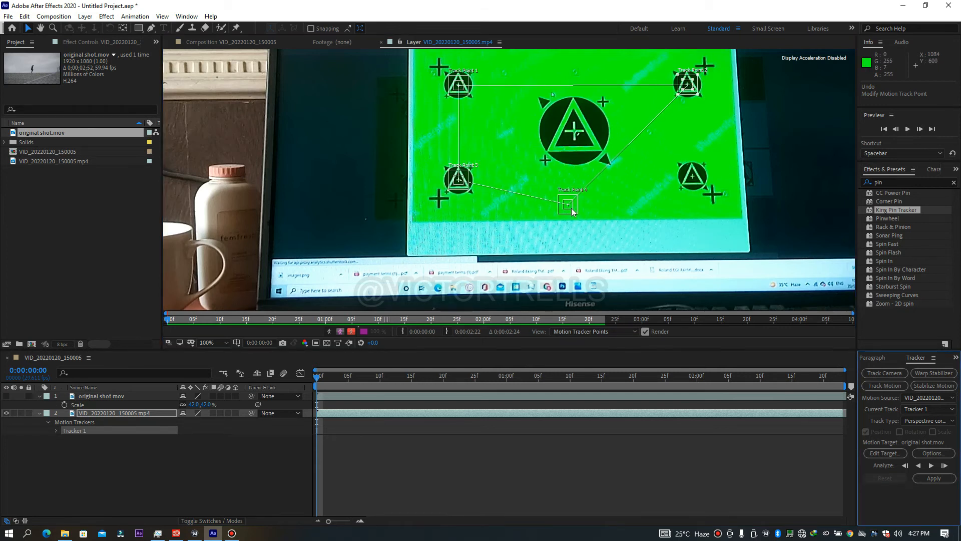
{"action": "mouse_move", "coordinate": [571, 206]}
{"action": "left_mouse_down"}
{"action": "mouse_move", "coordinate": [707, 178]}
{"action": "mouse_move", "coordinate": [699, 181]}
{"action": "left_mouse_up"}
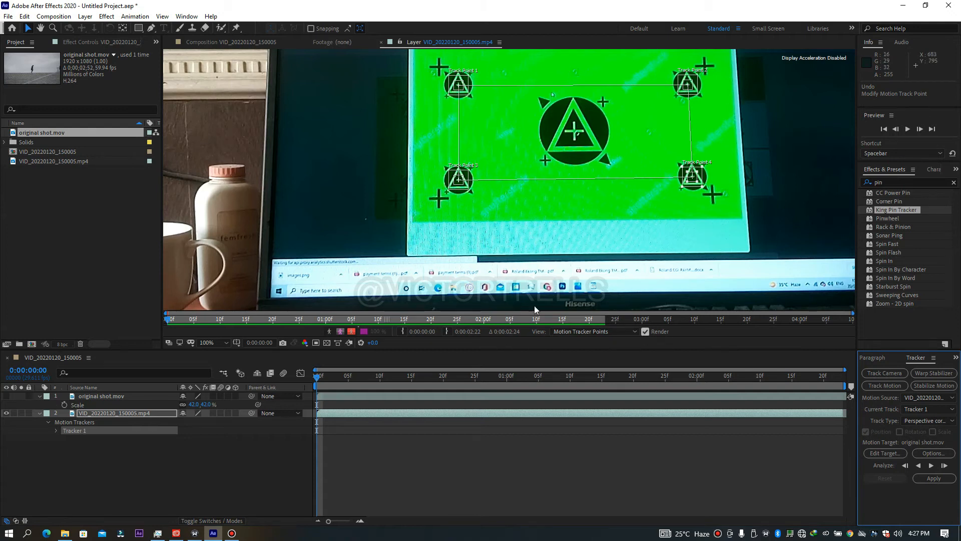
{"action": "scroll", "coordinate": [353, 257], "scroll_direction": "down", "scroll_amount": 4}
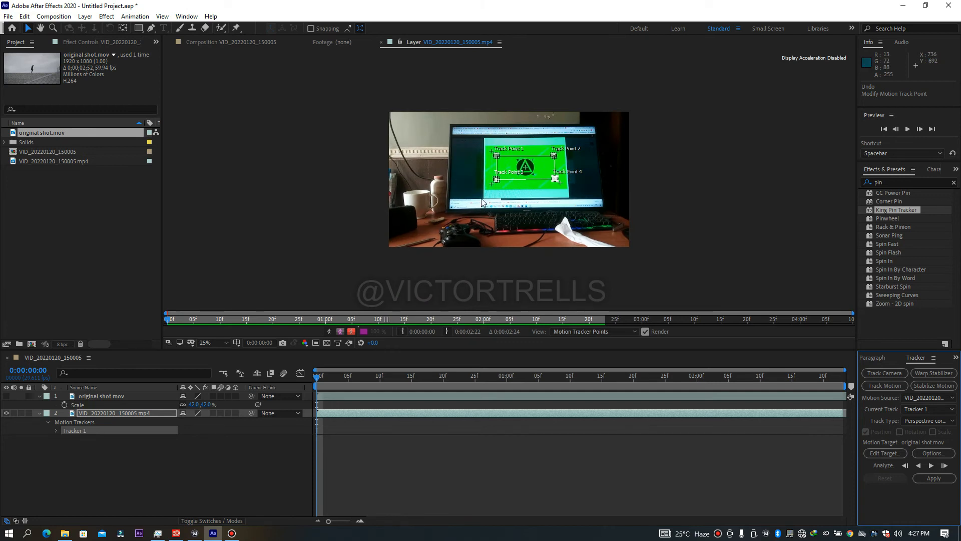
{"action": "scroll", "coordinate": [481, 202], "scroll_direction": "up", "scroll_amount": 2}
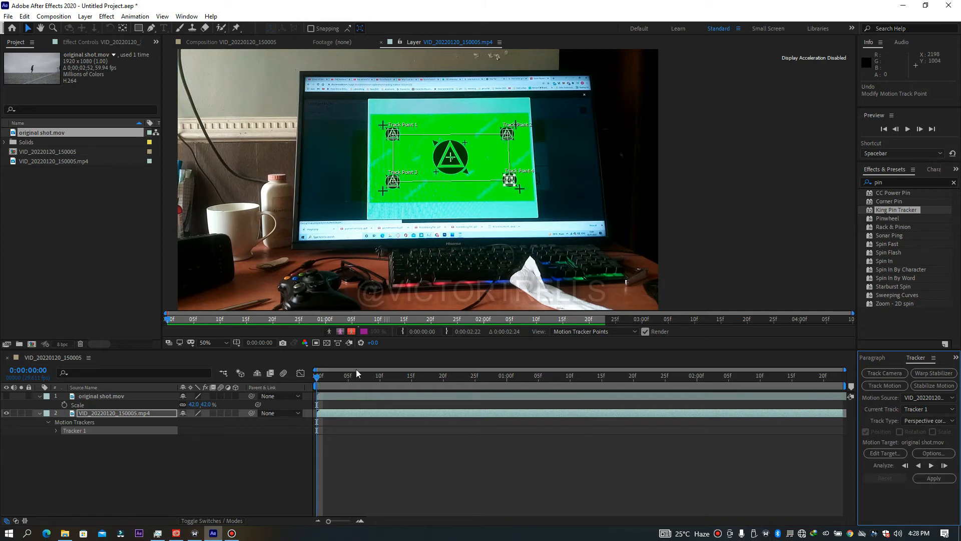
Analyze the track forward through the clip, turn on original shot.mov's visibility and apply the corner-pin track to that layer.
{"action": "left_click", "coordinate": [932, 464]}
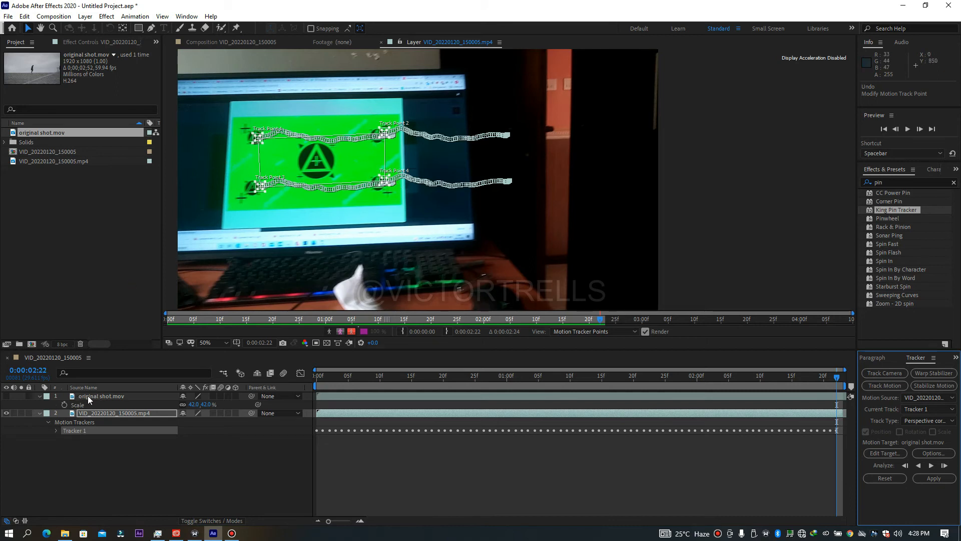
{"action": "left_click", "coordinate": [885, 454]}
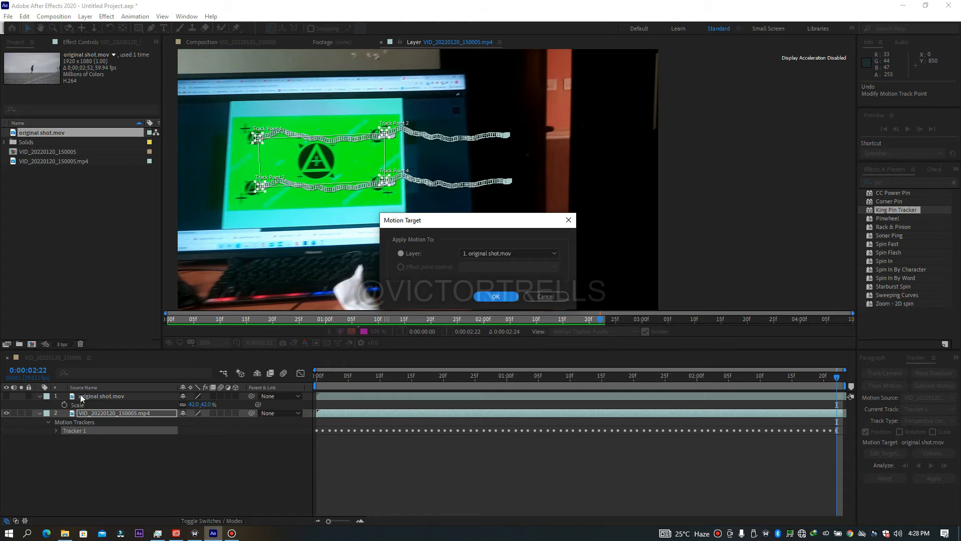
{"action": "left_click", "coordinate": [497, 297]}
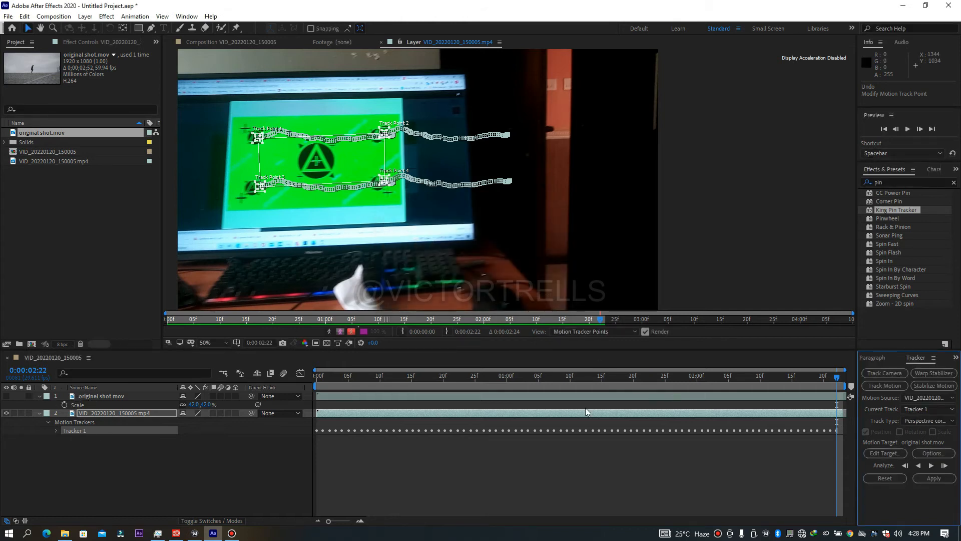
{"action": "left_click", "coordinate": [6, 396]}
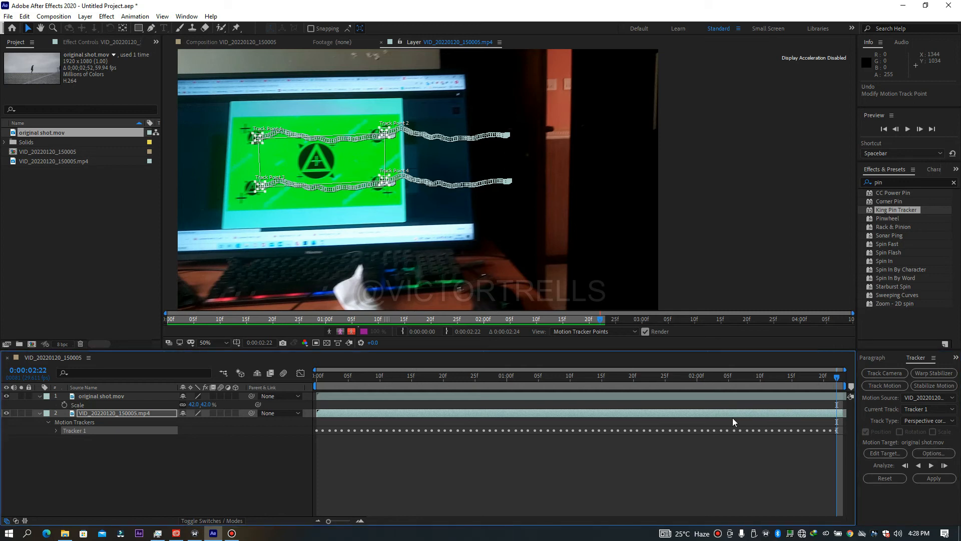
{"action": "left_click", "coordinate": [929, 476]}
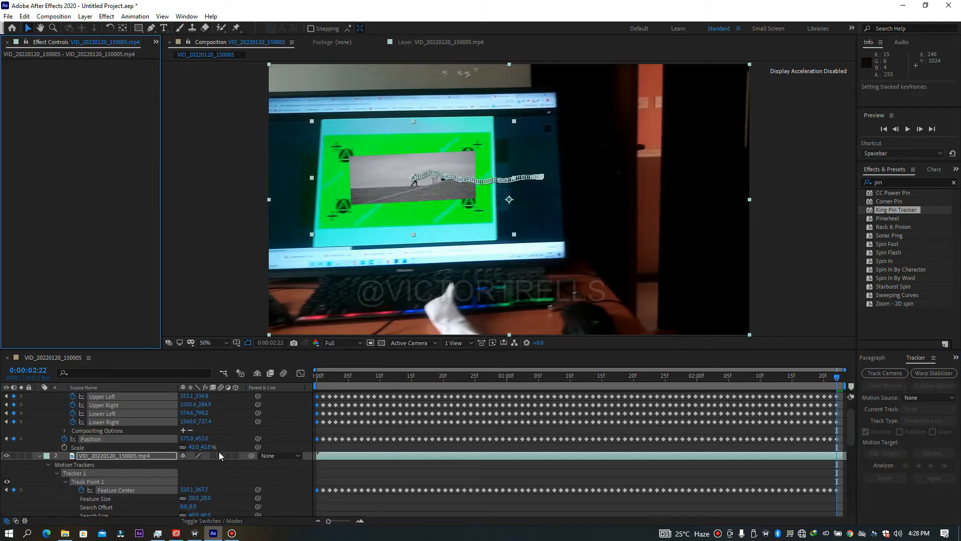
Collapse the layer properties, then play and scrub the composition to check how the pinned shot follows the monitor.
{"action": "left_click", "coordinate": [39, 456]}
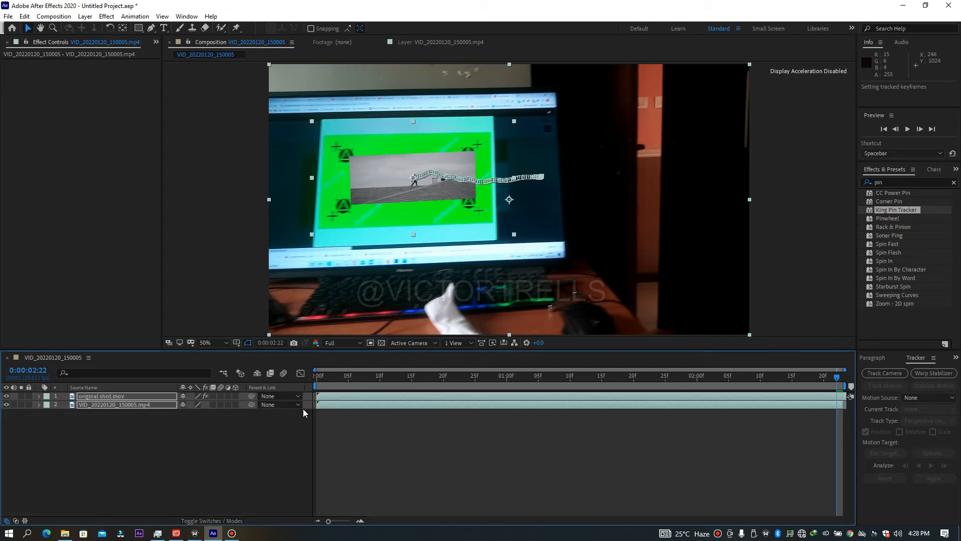
{"action": "left_click", "coordinate": [318, 383]}
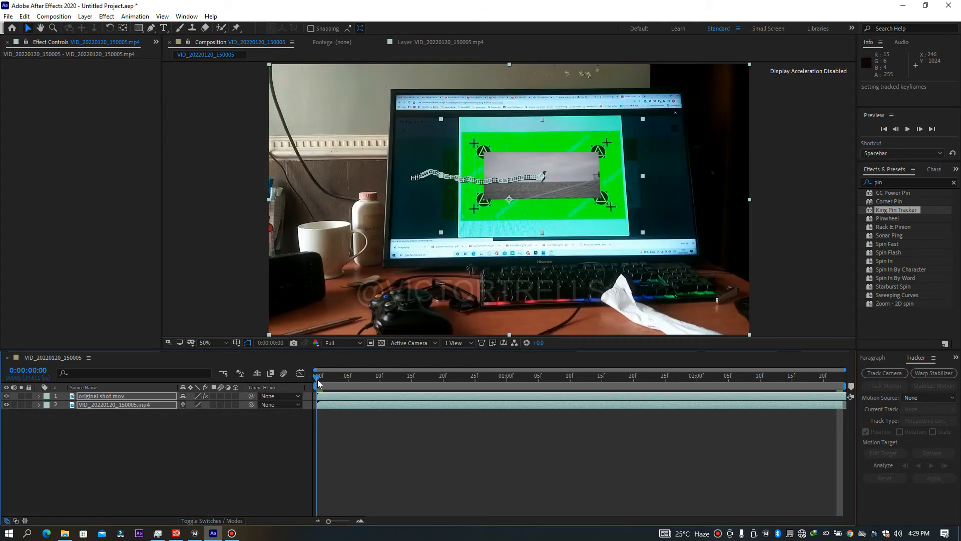
{"action": "key", "text": "space"}
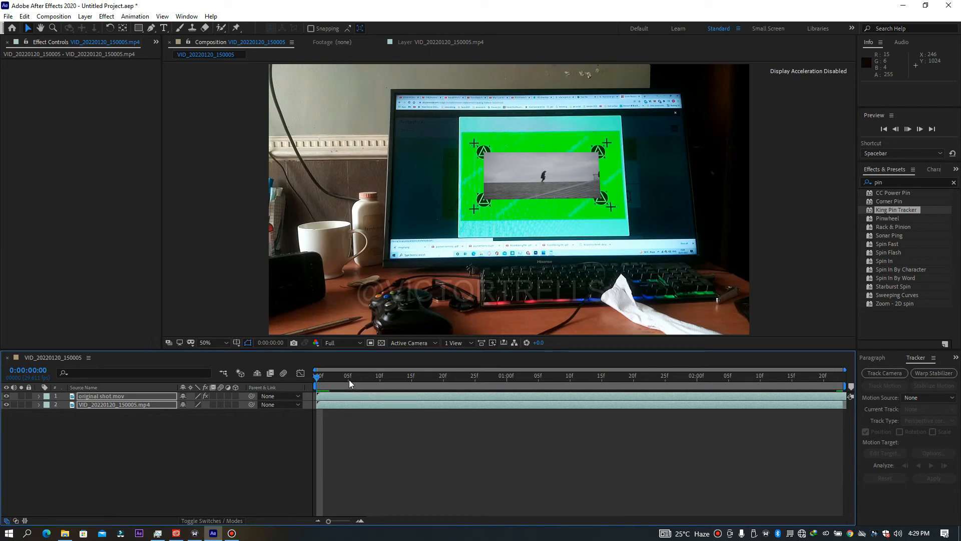
{"action": "key", "text": "space"}
{"action": "key", "text": "space"}
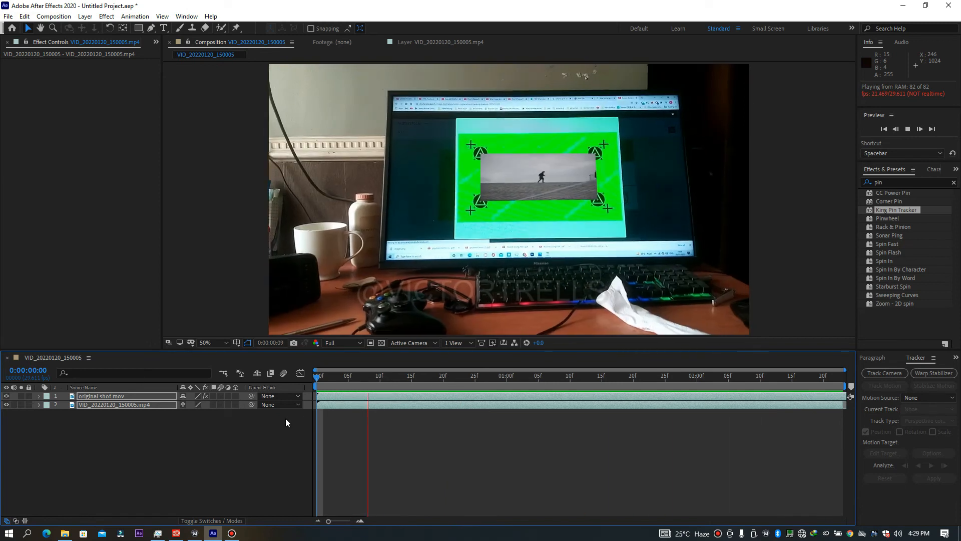
{"action": "left_click_drag", "start_coordinate": [318, 378], "coordinate": [613, 386]}
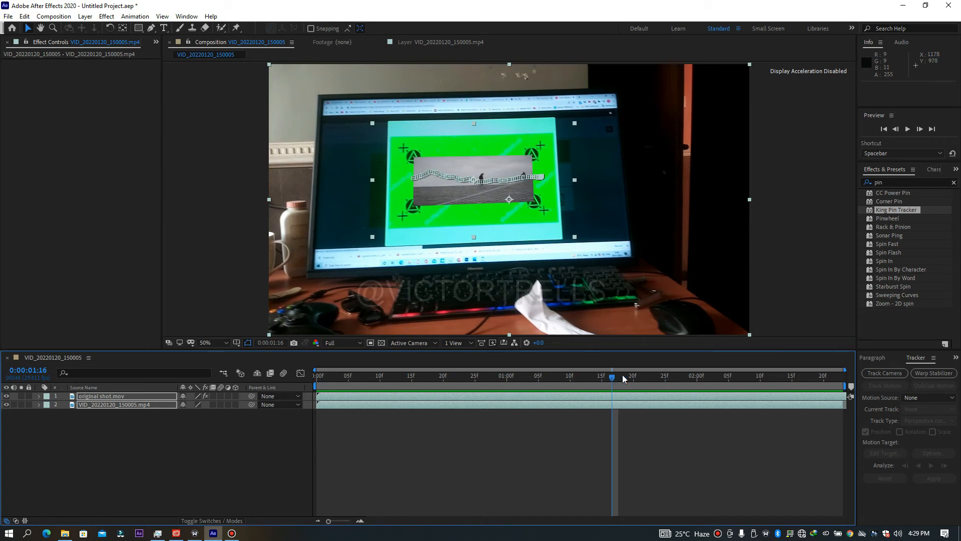
{"action": "key", "text": "space"}
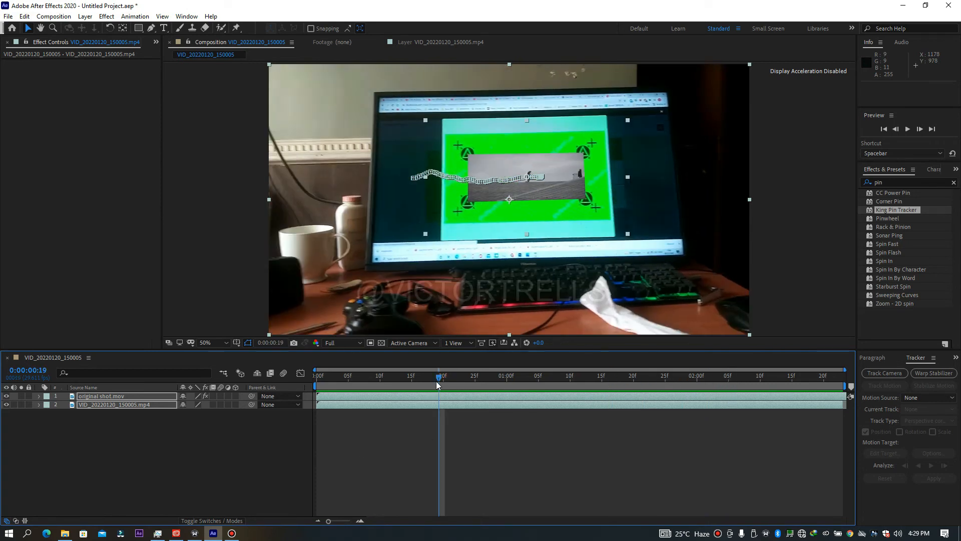
{"action": "left_click_drag", "start_coordinate": [437, 384], "coordinate": [545, 345]}
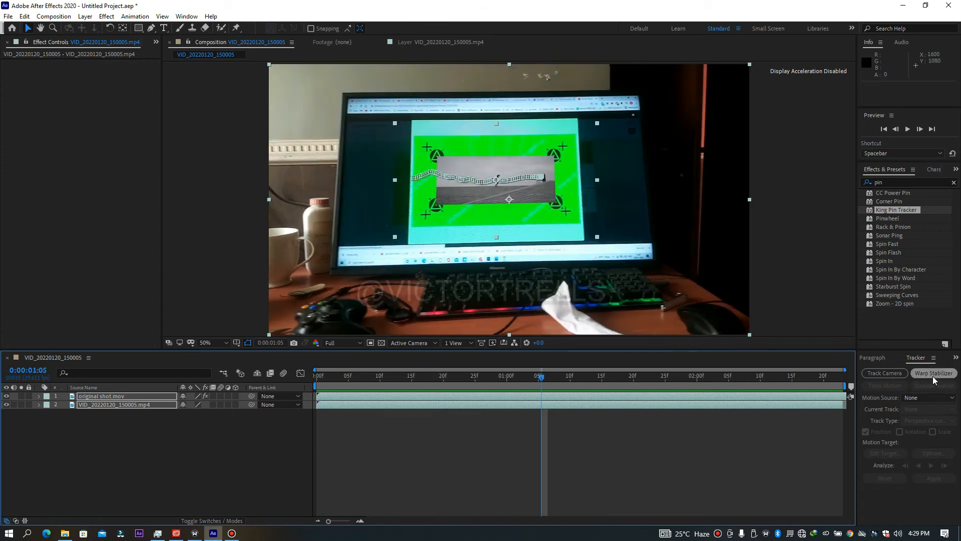
{"action": "left_click_drag", "start_coordinate": [538, 379], "coordinate": [323, 376]}
Clear the finished screen-replacement composition and its footage to leave an empty project.
{"action": "left_click", "coordinate": [131, 429]}
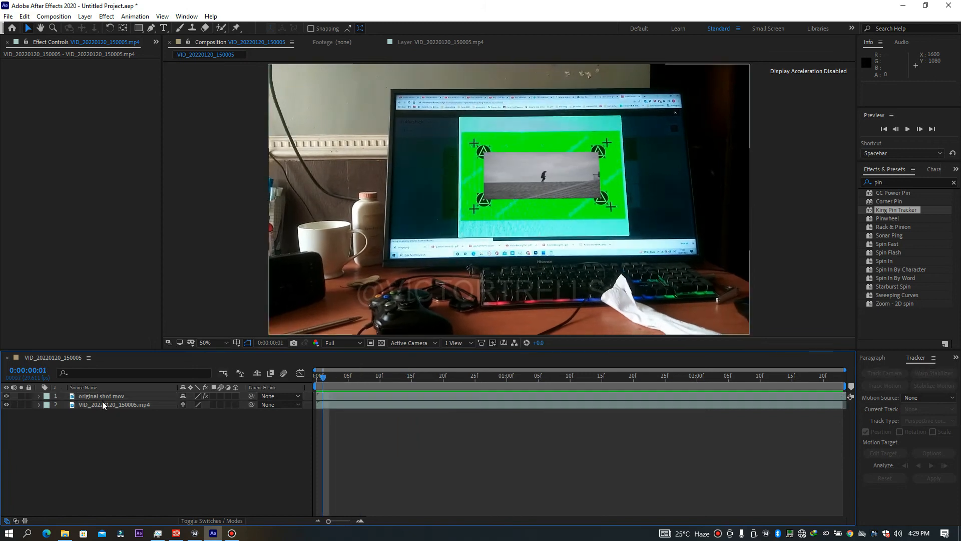
{"action": "left_click", "coordinate": [101, 398]}
{"action": "left_click", "coordinate": [111, 422]}
{"action": "key", "text": "ctrl+a"}
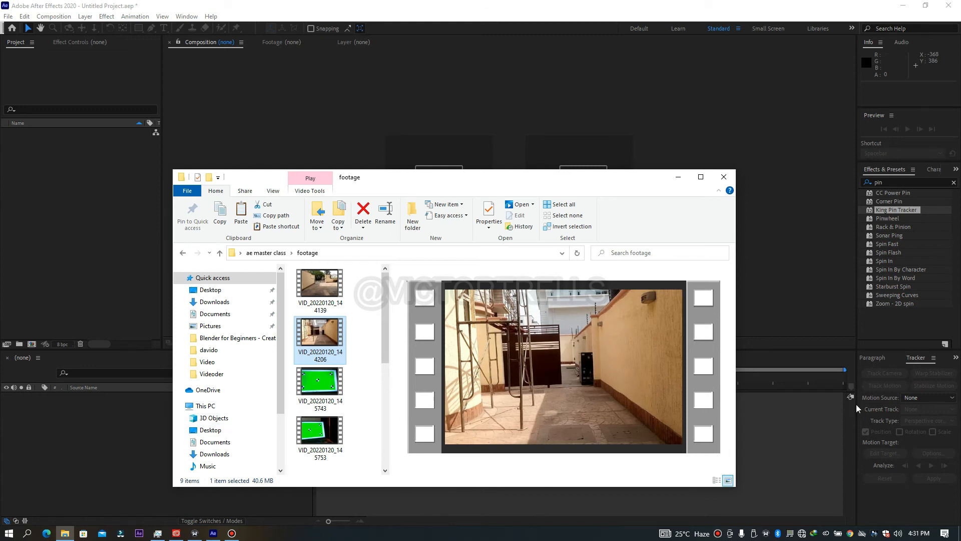
{"action": "left_click", "coordinate": [938, 383]}
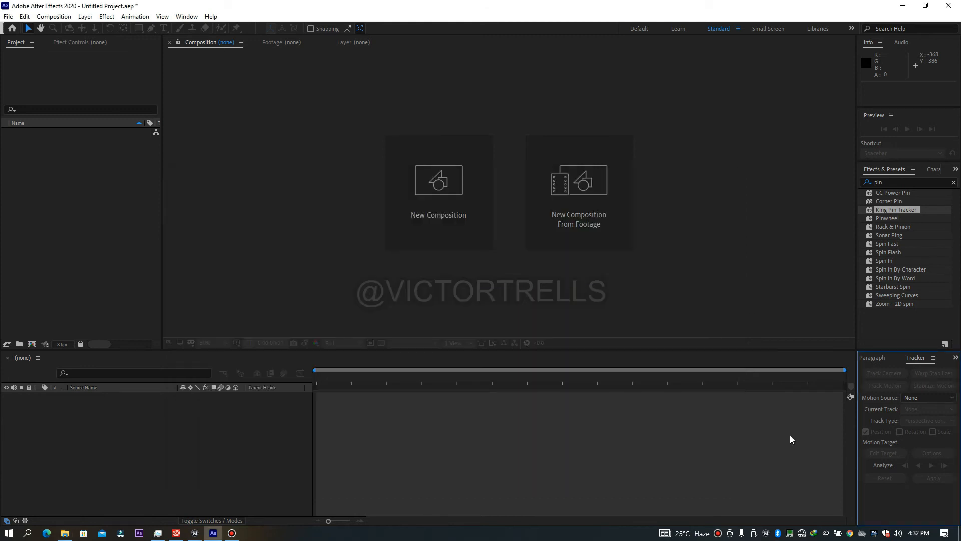
Import VID_20220120_144206.mp4 from the footage folder and create a composition from it.
{"action": "left_click", "coordinate": [65, 533]}
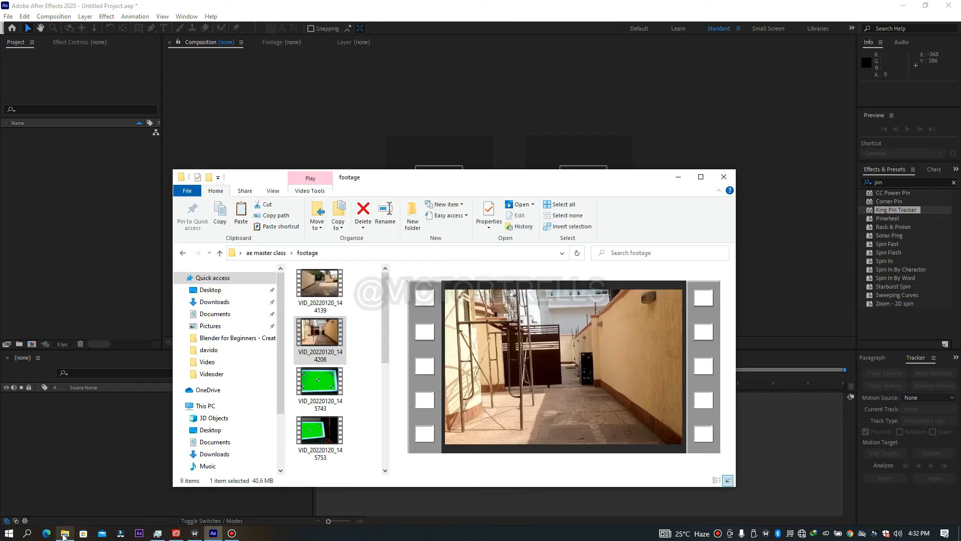
{"action": "left_click_drag", "start_coordinate": [68, 187], "coordinate": [38, 200]}
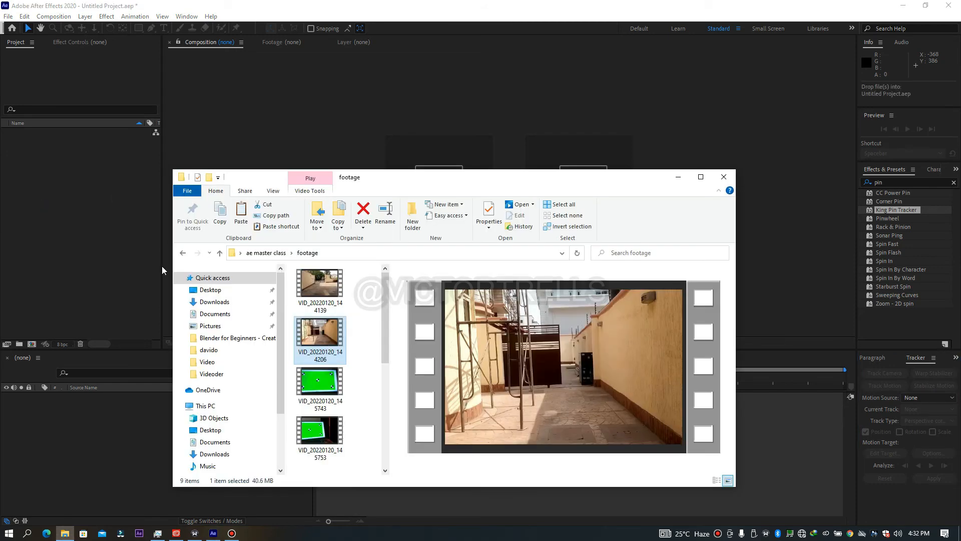
{"action": "left_click", "coordinate": [82, 236]}
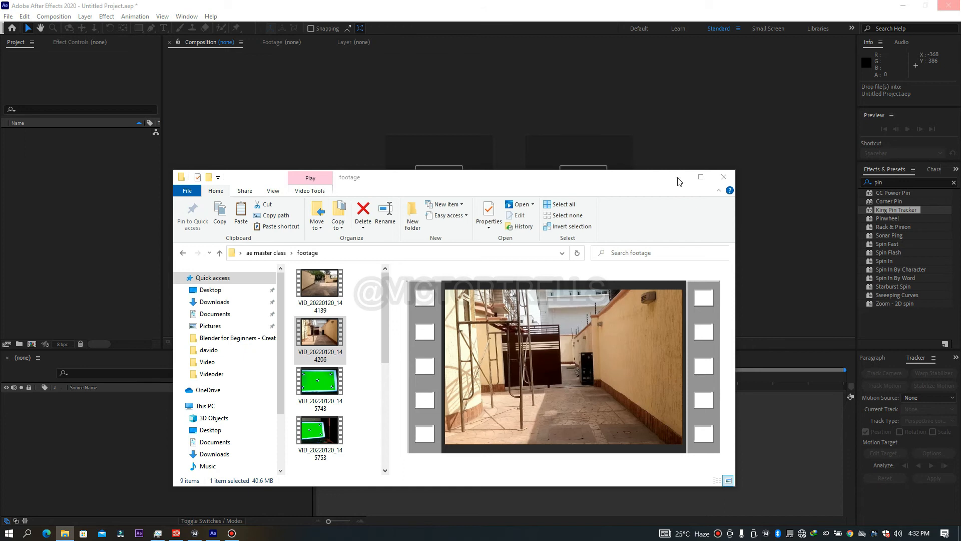
{"action": "left_click", "coordinate": [678, 178]}
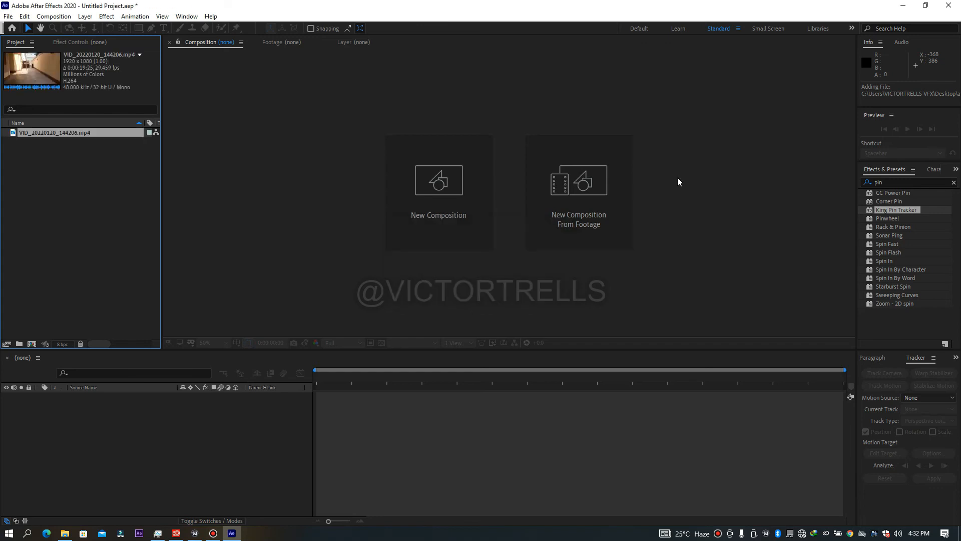
{"action": "left_click_drag", "start_coordinate": [112, 131], "coordinate": [220, 425]}
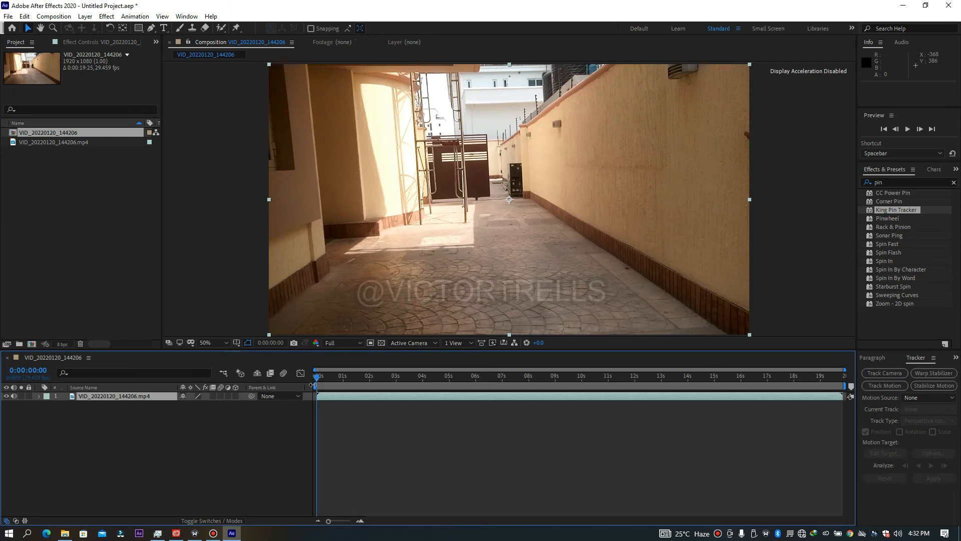
Preview the VID_20220120_144206 clip, then trim the composition to a work area ending at 0:00:04:28.
{"action": "key", "text": "space"}
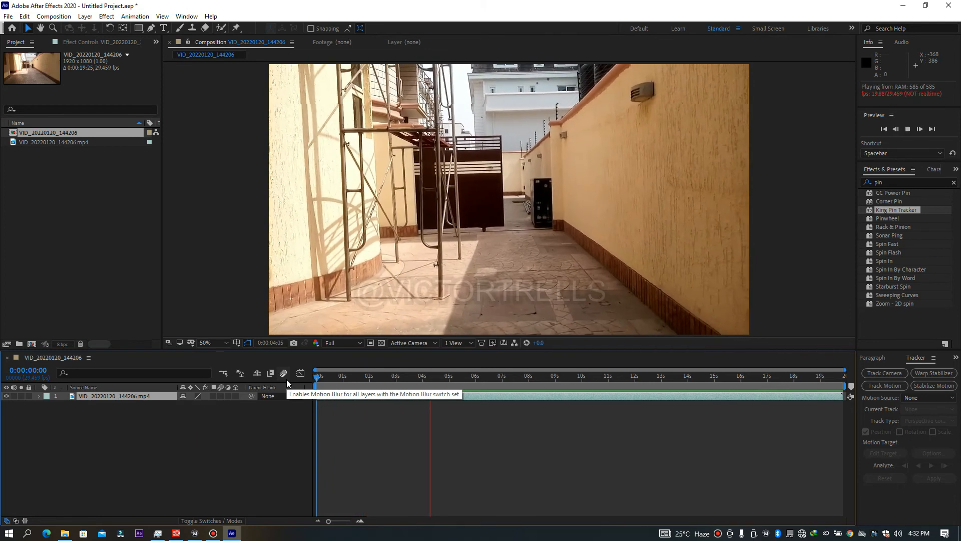
{"action": "key", "text": "space"}
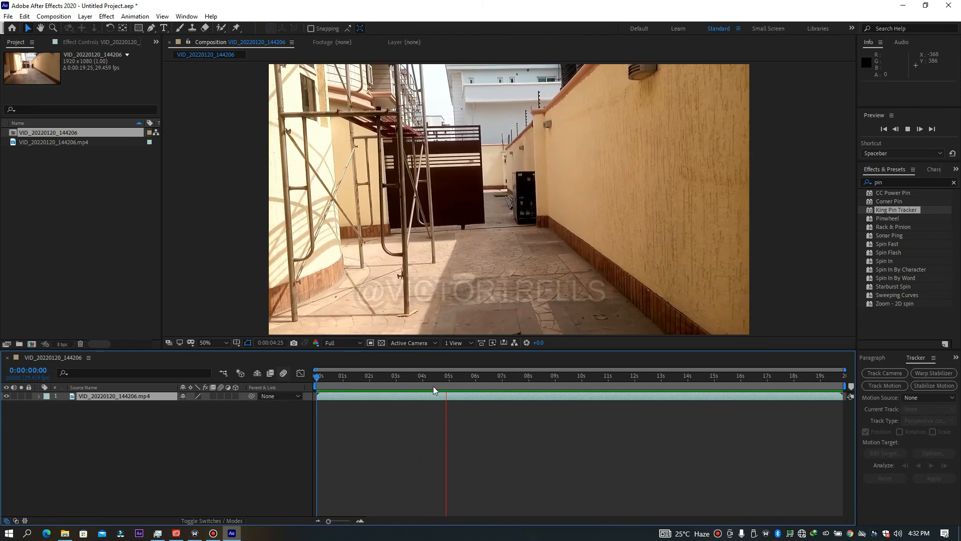
{"action": "left_click_drag", "start_coordinate": [447, 382], "coordinate": [449, 382]}
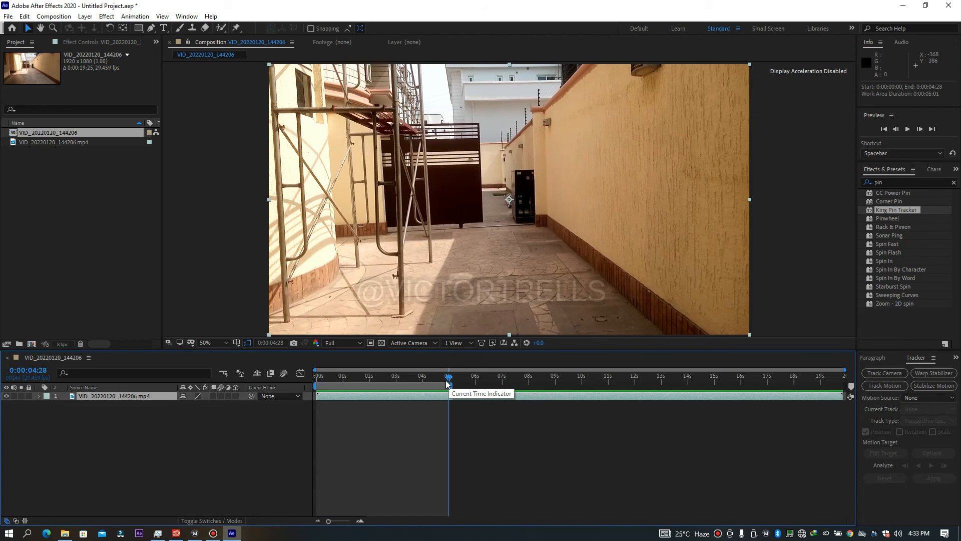
{"action": "right_click", "coordinate": [442, 386]}
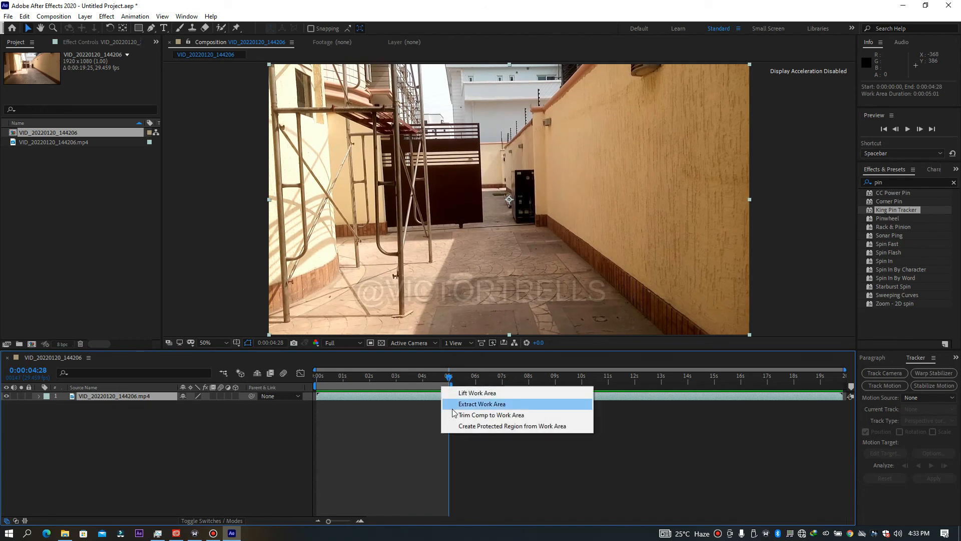
{"action": "left_click", "coordinate": [455, 415]}
Scrub near the start of the trimmed composition and apply Warp Stabilizer to the VID_20220120_144206.mp4 layer.
{"action": "left_click_drag", "start_coordinate": [318, 377], "coordinate": [330, 377]}
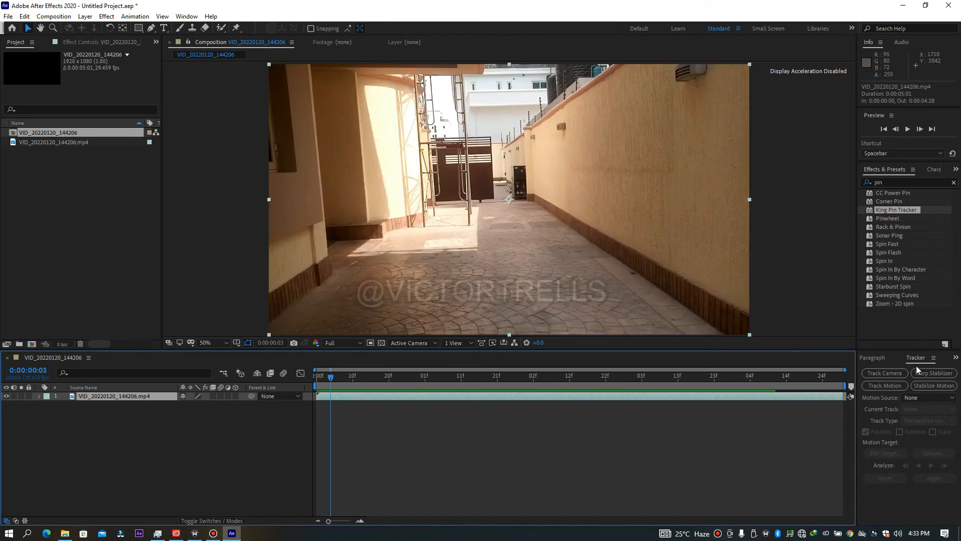
{"action": "left_click", "coordinate": [927, 373]}
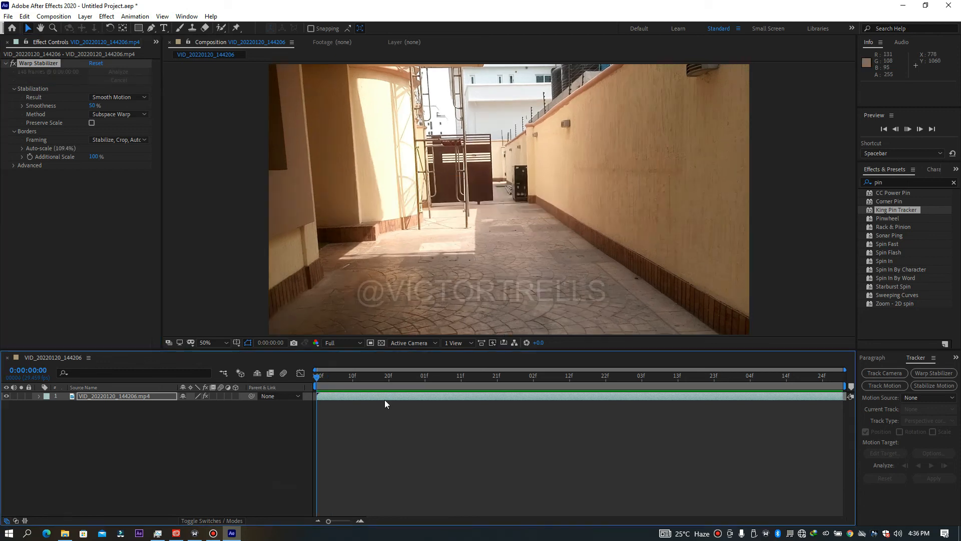
Play the stabilized clip, then switch off the Warp Stabilizer effect to compare it with the original footage.
{"action": "key", "text": "space"}
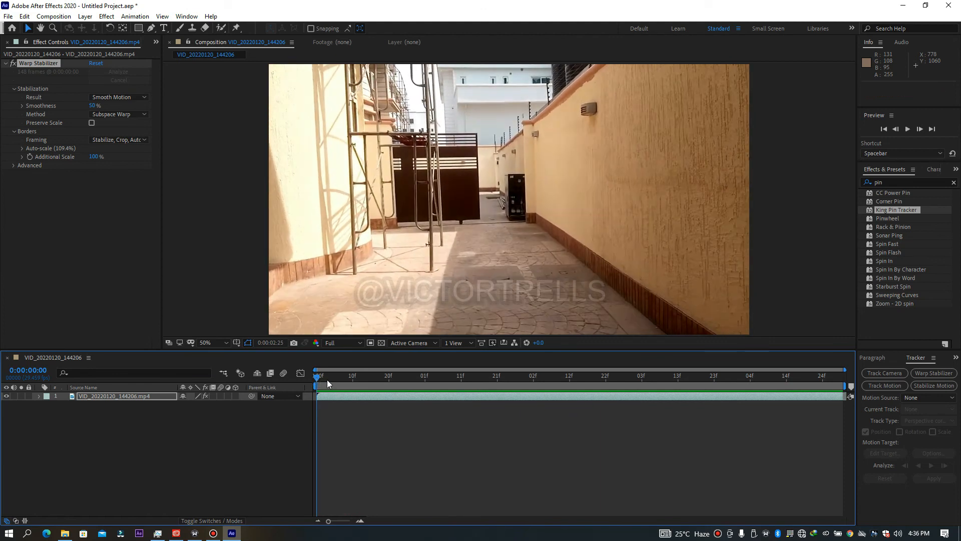
{"action": "key", "text": "space"}
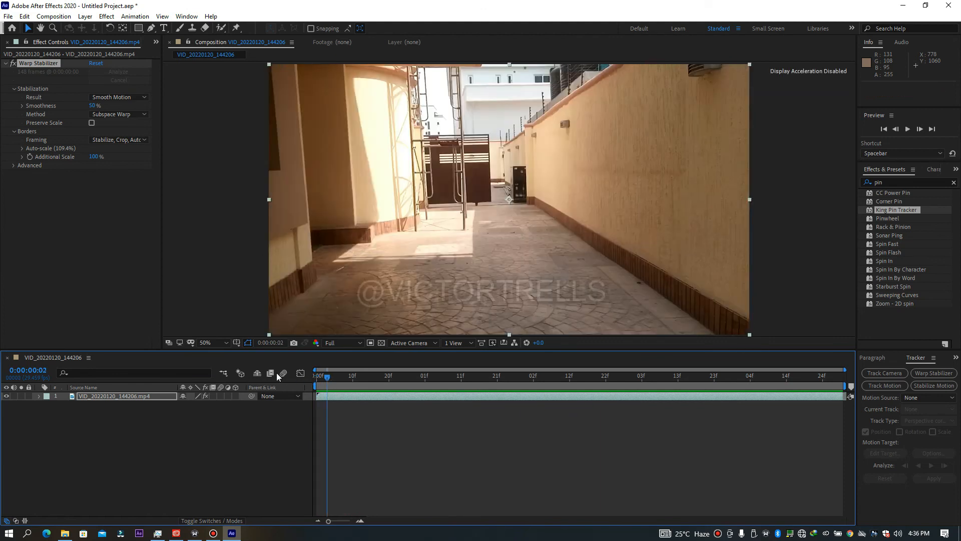
{"action": "left_click", "coordinate": [13, 64]}
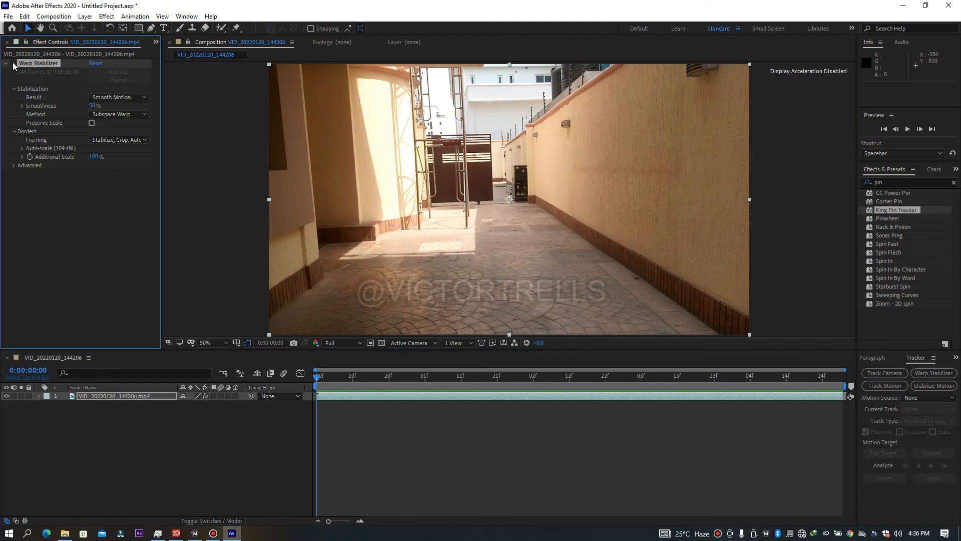